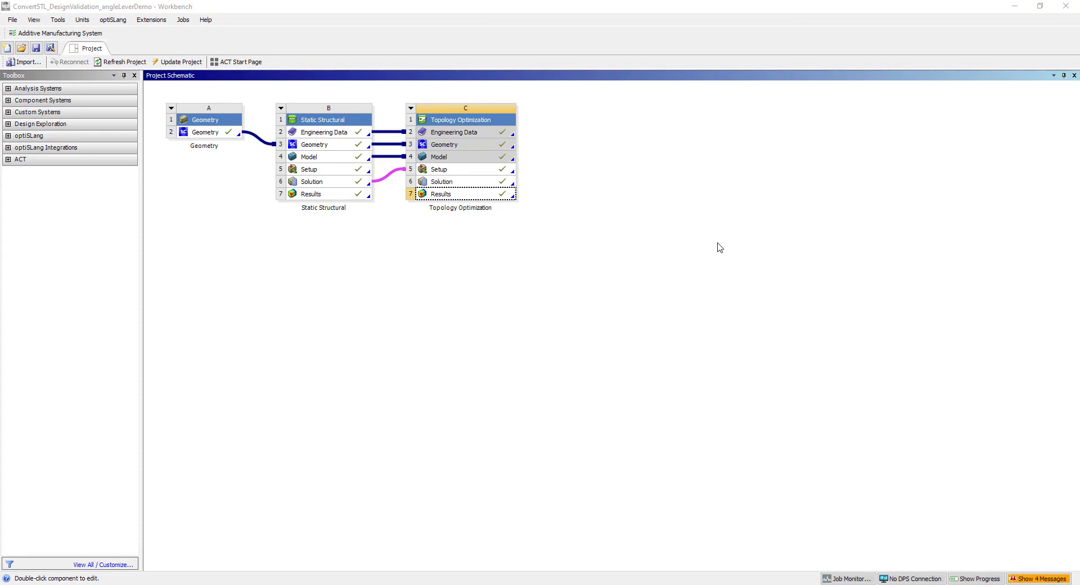
# Open the solved Topology Optimization results (C7) in Mechanical.
pyautogui.doubleClick(471, 196)
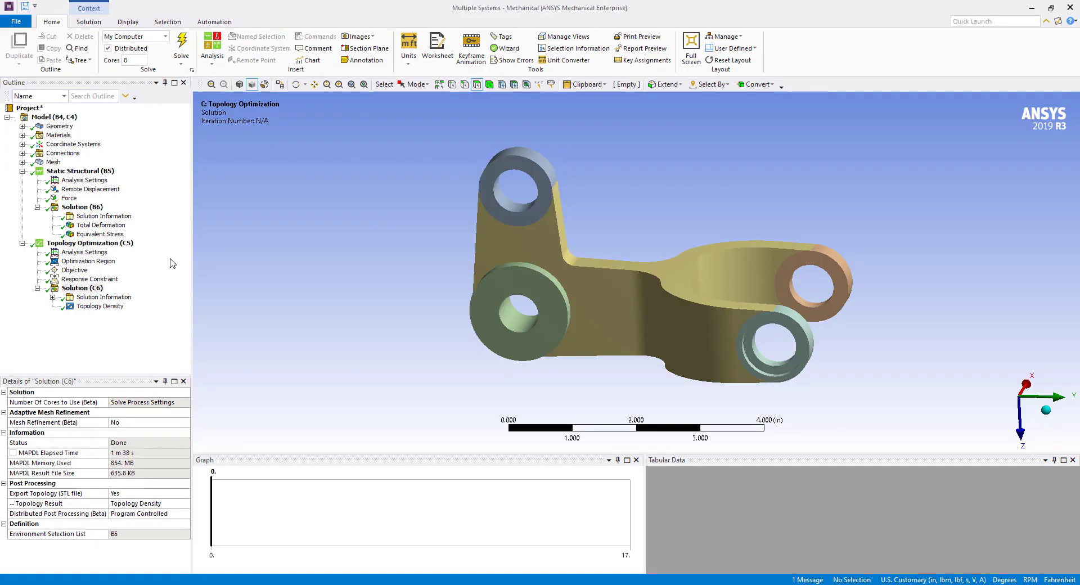
# Display the Topology Density result on the lever with a 0.4 retained threshold.
pyautogui.click(80, 289)
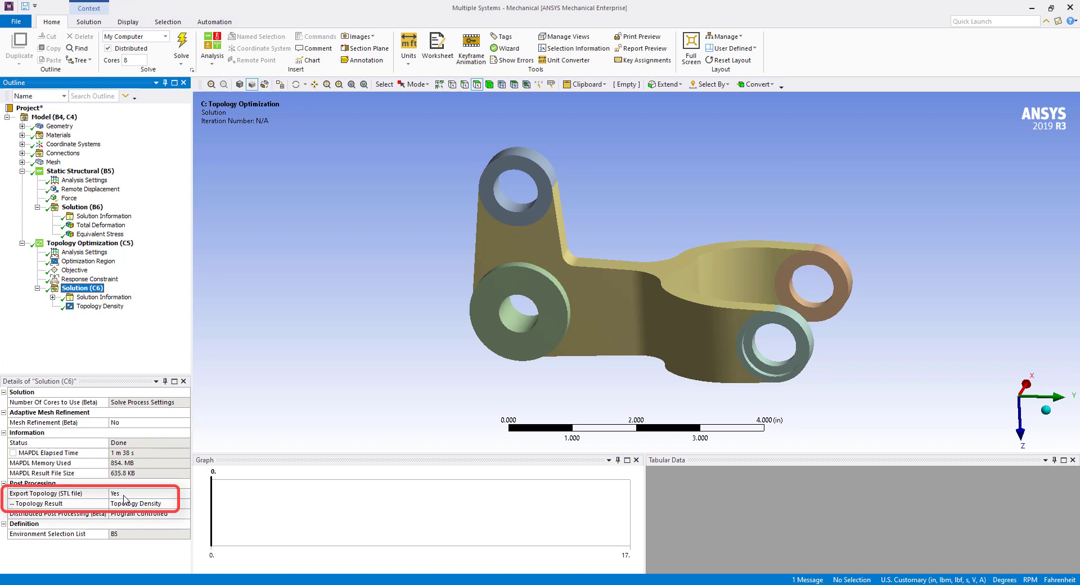
pyautogui.click(101, 306)
pyautogui.click(133, 462)
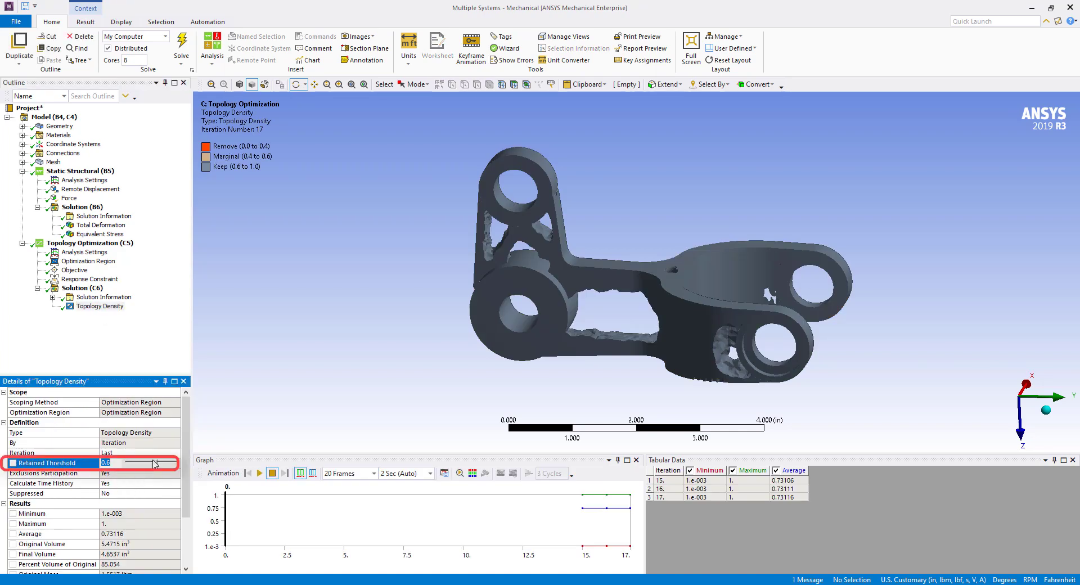
pyautogui.write('0.4')
pyautogui.press('Return')
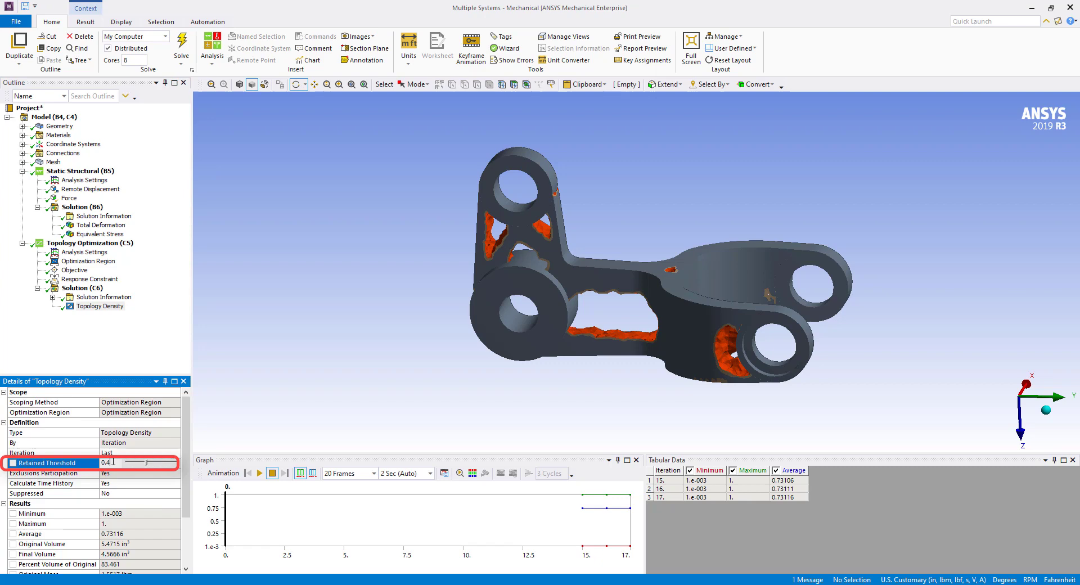
# Restore the retained threshold to 0.6 and return to the Workbench schematic.
pyautogui.write('6')
pyautogui.press('Return')
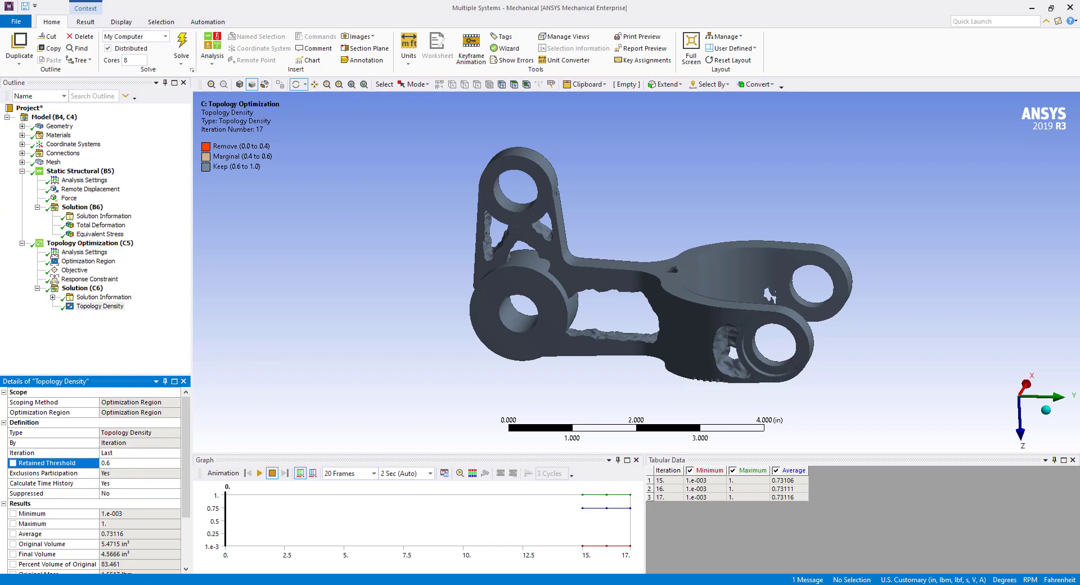
pyautogui.hotkey('alt', 'Tab')
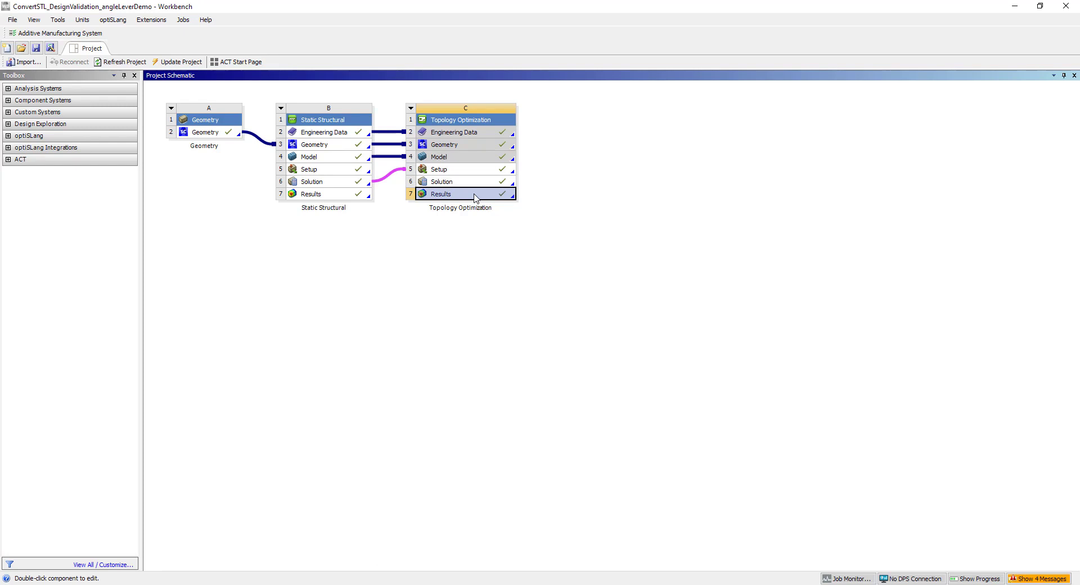
# Transfer the C7 results to a new Design Validation System and update C7.
pyautogui.rightClick(475, 198)
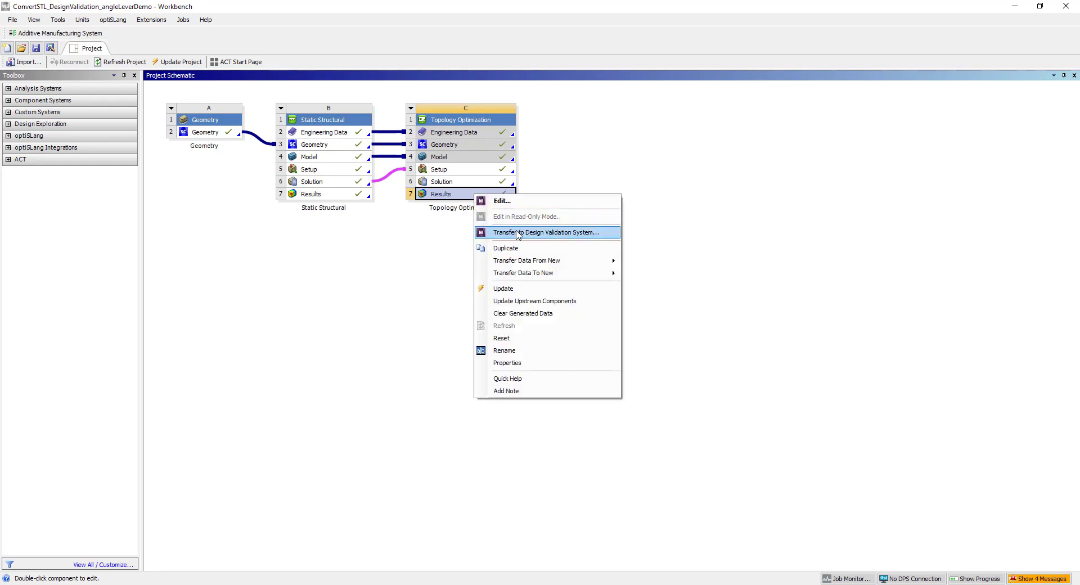
pyautogui.click(517, 232)
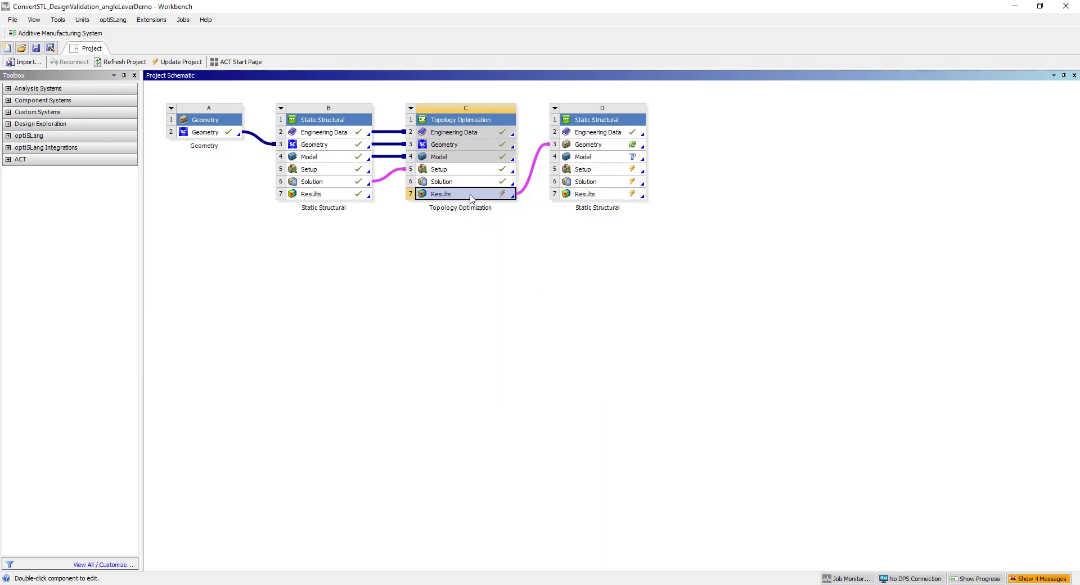
pyautogui.rightClick(472, 198)
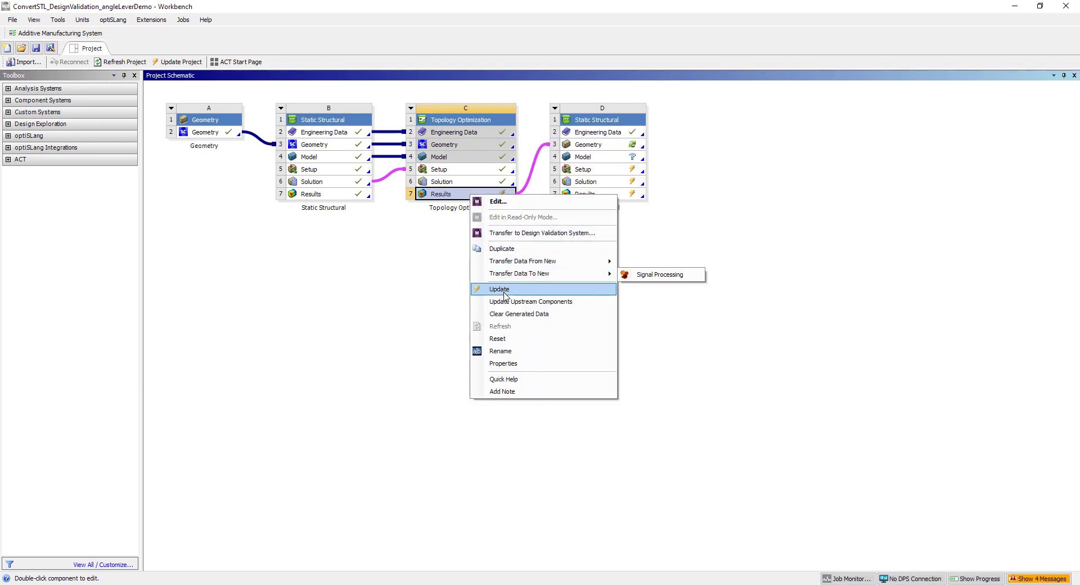
pyautogui.click(502, 289)
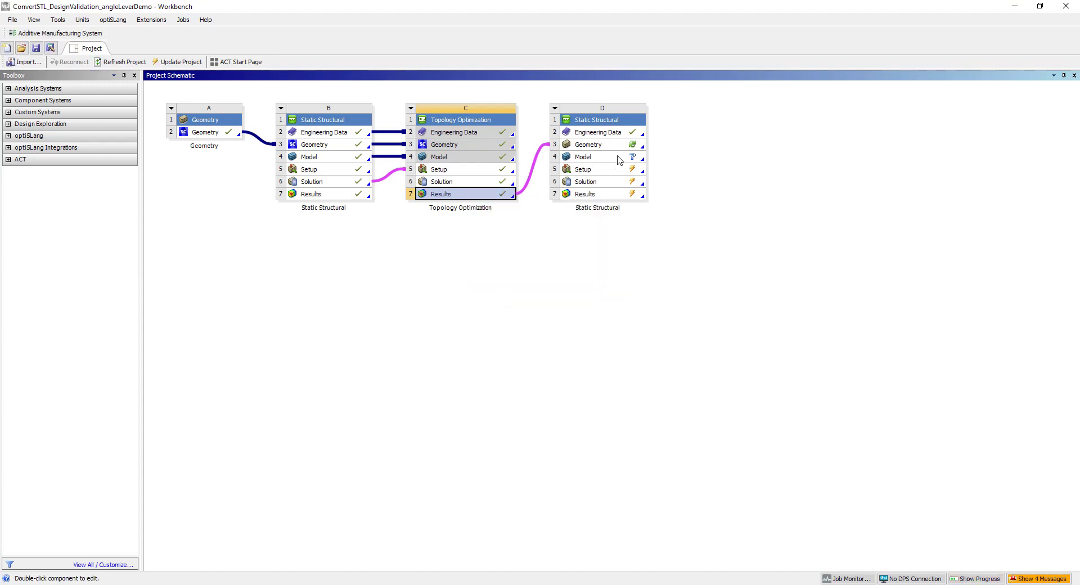
# Refresh the validation system's D3 Geometry and open it in SpaceClaim.
pyautogui.rightClick(612, 145)
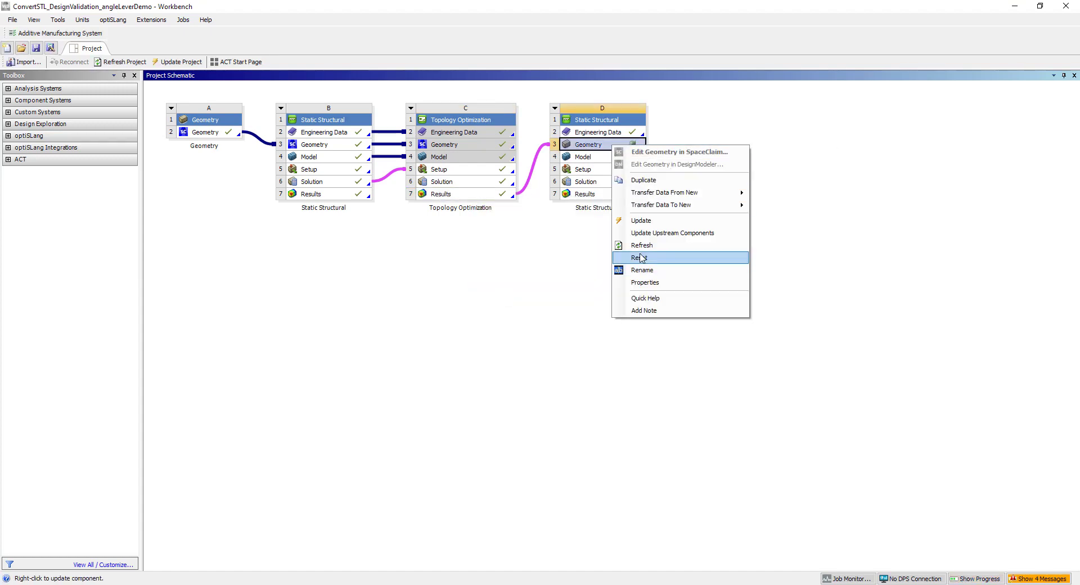
pyautogui.click(641, 245)
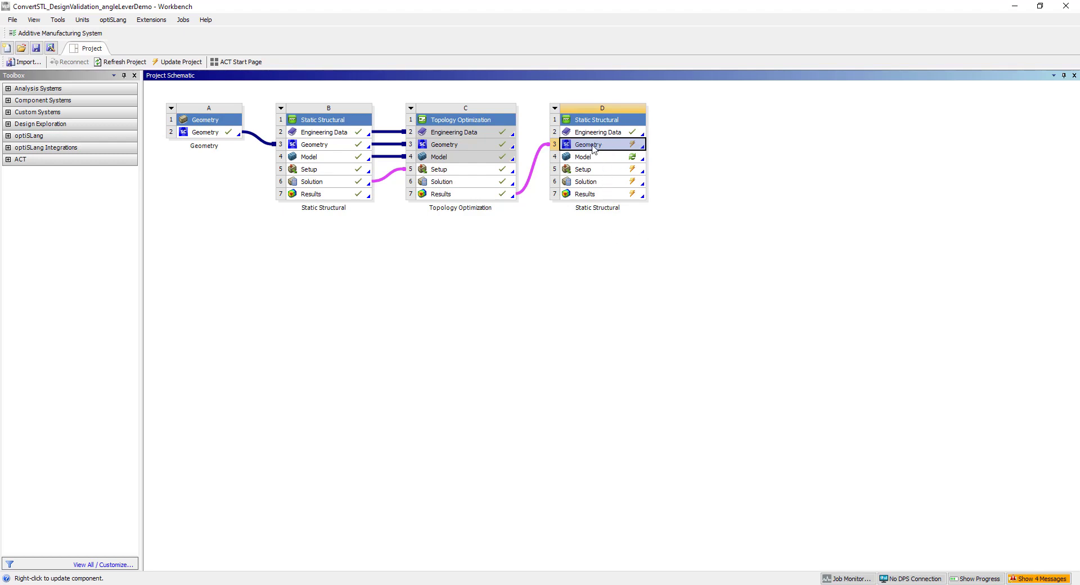
pyautogui.doubleClick(593, 148)
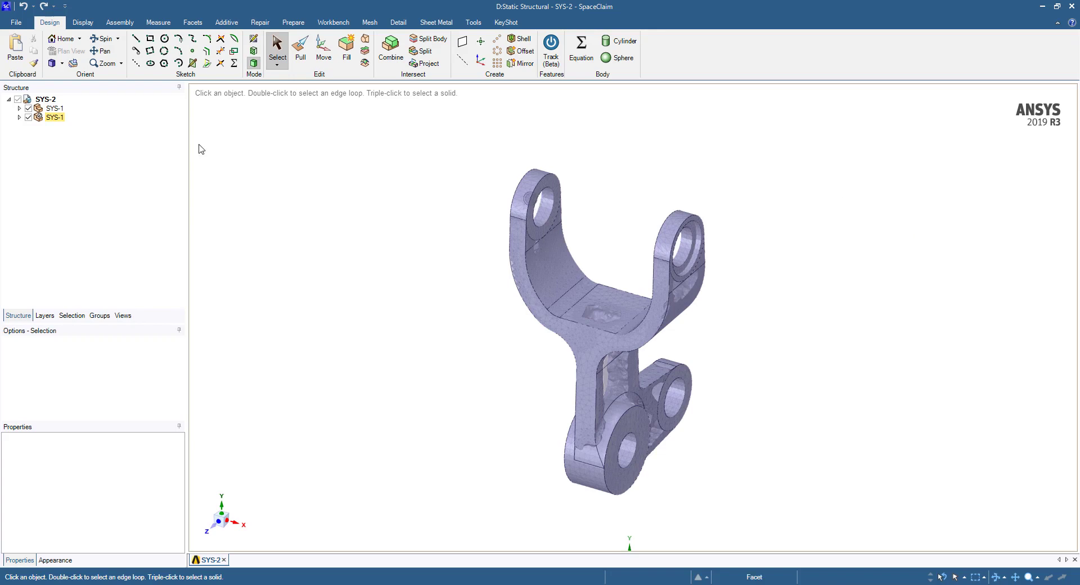
# Hide the original smooth lever SYS-1 and show the faceted optimized SYS-1 instead.
pyautogui.click(20, 110)
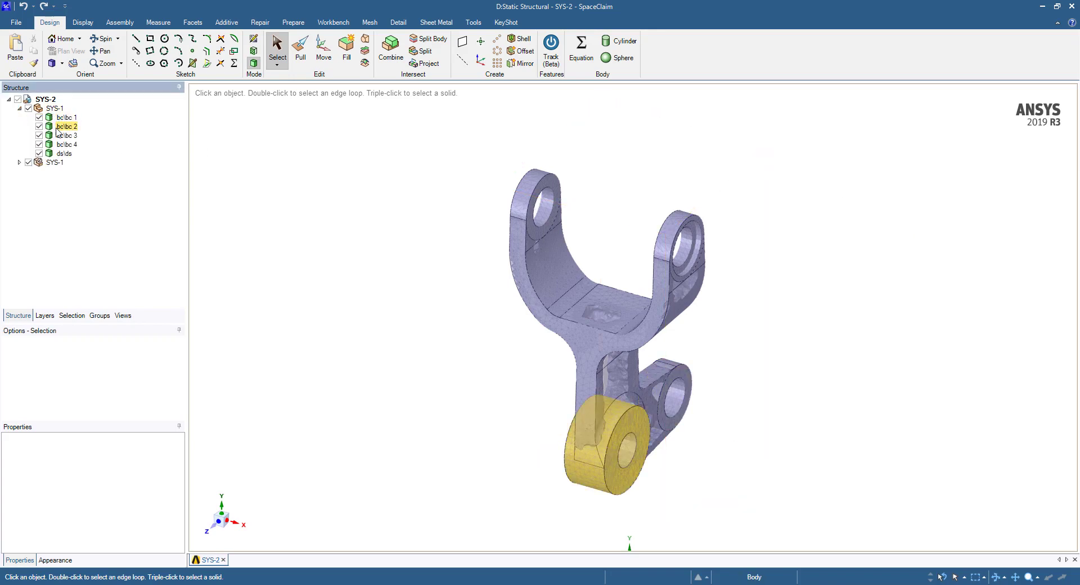
pyautogui.click(28, 162)
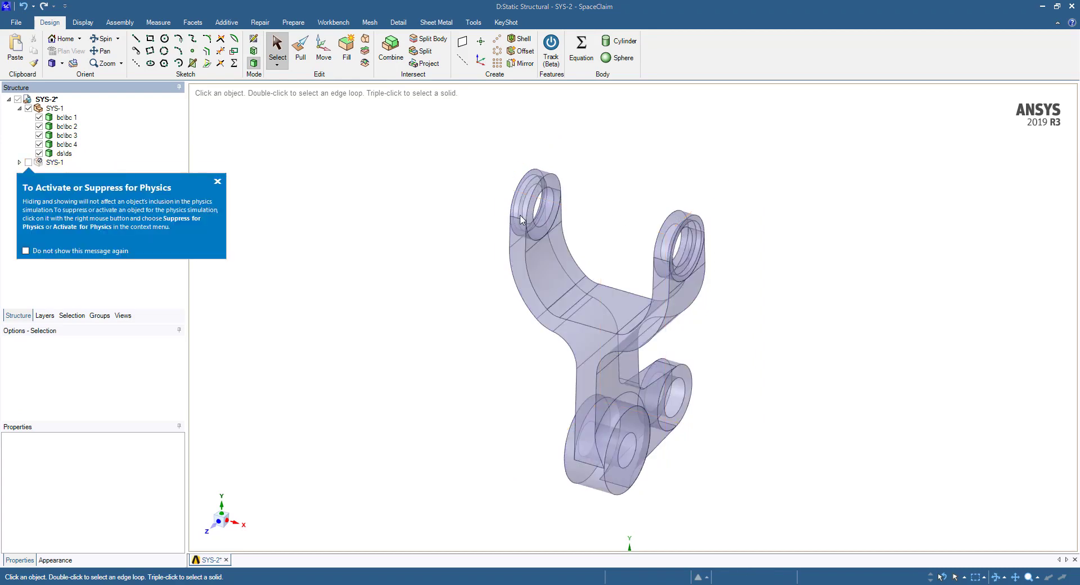
pyautogui.click(218, 182)
pyautogui.moveTo(218, 183); pyautogui.dragTo(315, 236, button='middle')
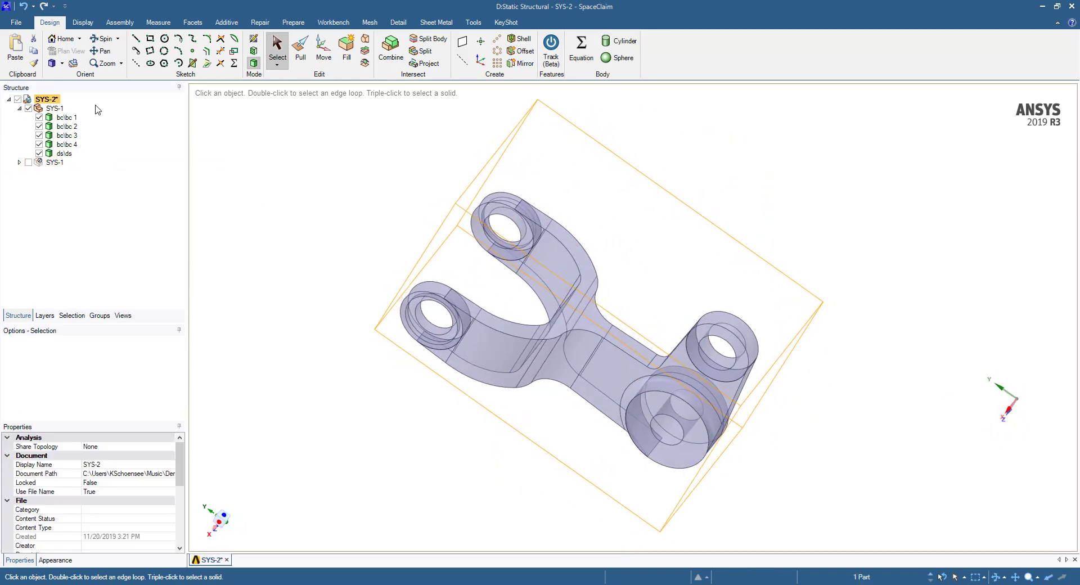
pyautogui.click(28, 108)
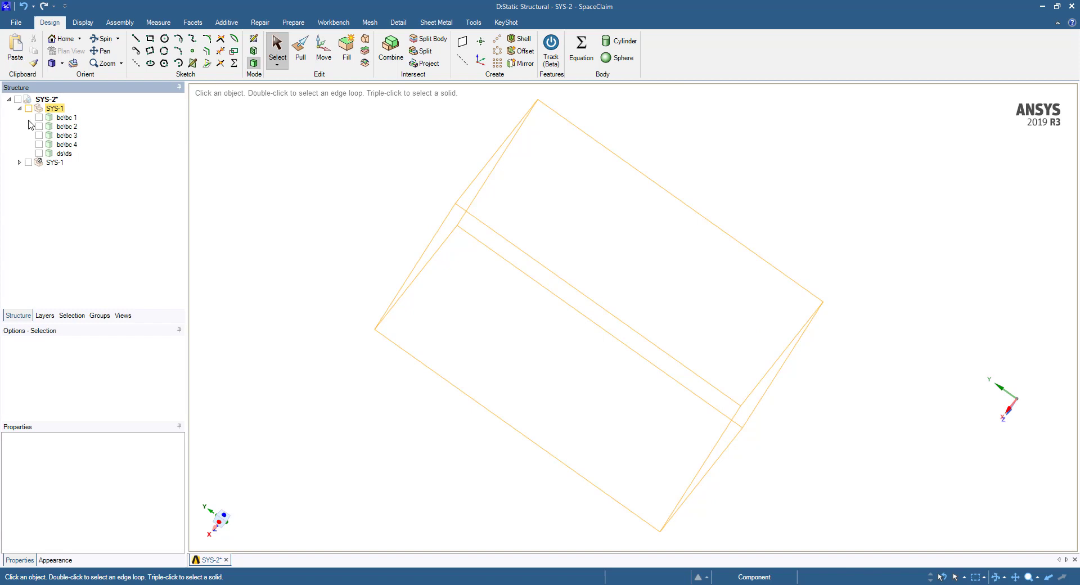
pyautogui.click(28, 161)
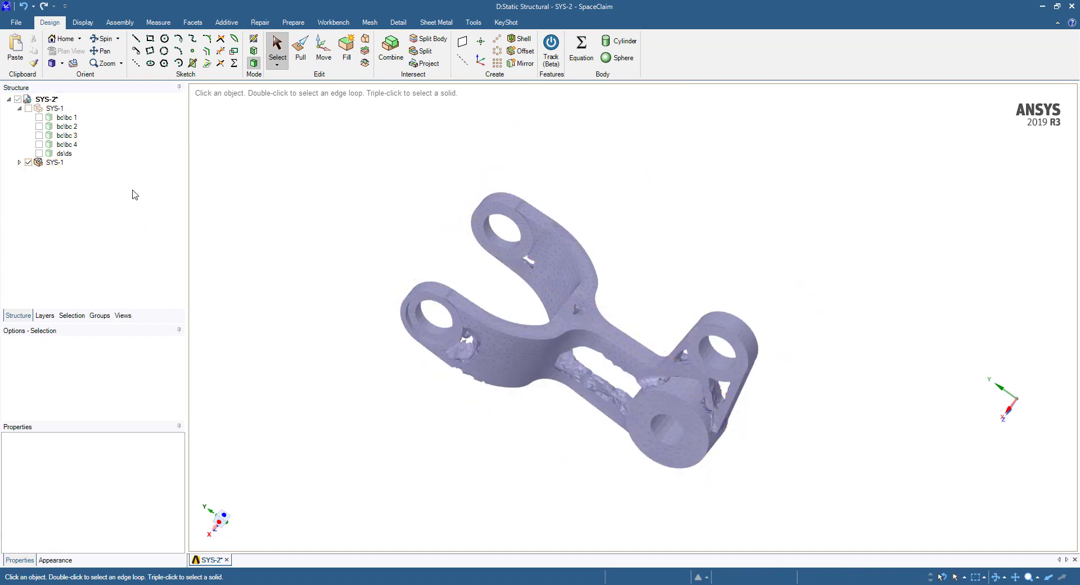
# Activate the faceted SYS-1 component for physics.
pyautogui.click(19, 162)
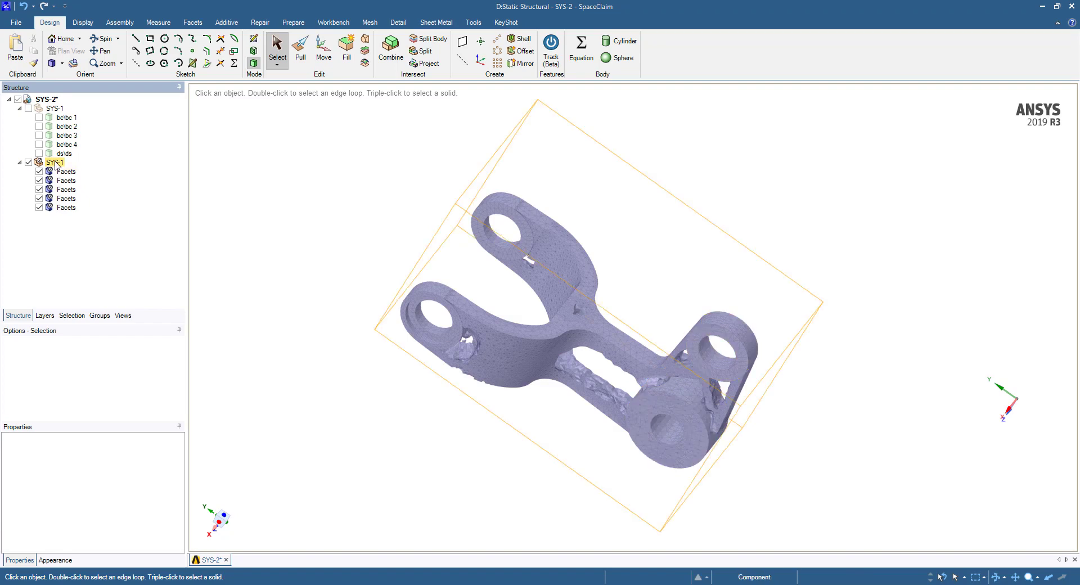
pyautogui.rightClick(57, 165)
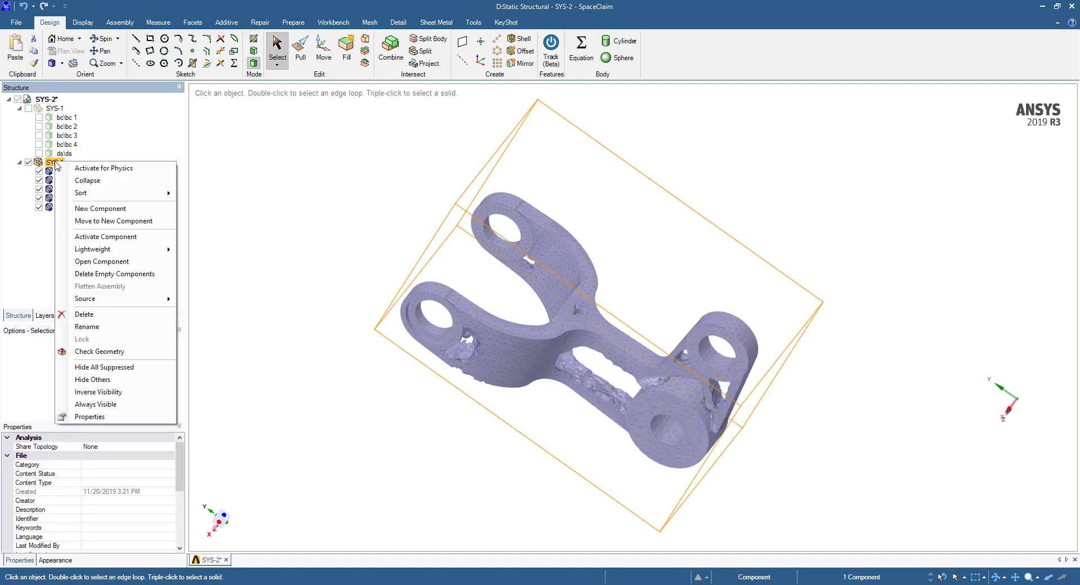
pyautogui.click(98, 169)
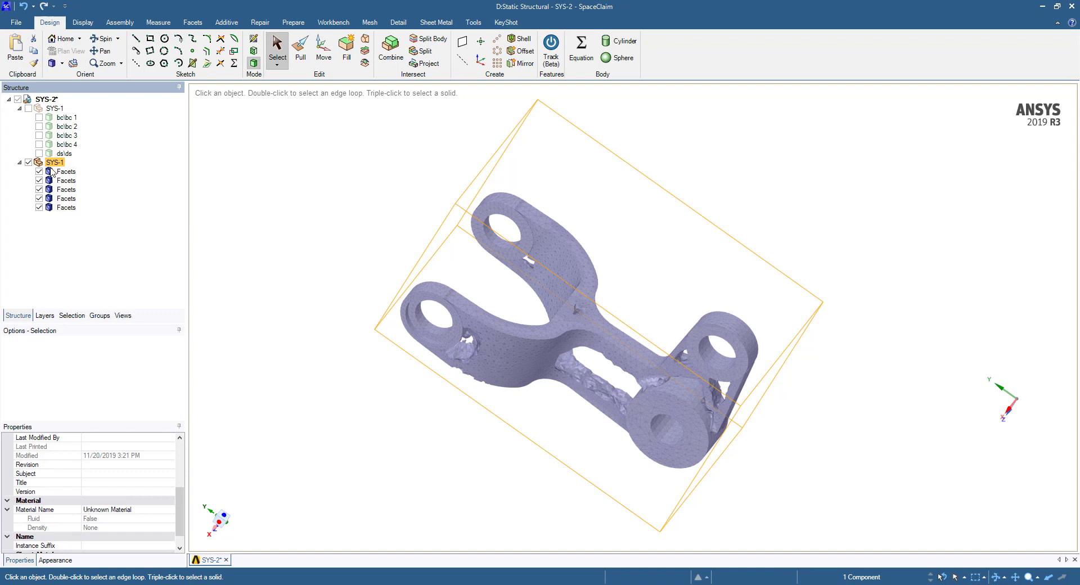
# Auto-fix all faceted bodies and separate multi-piece facet bodies into single pieces.
pyautogui.click(267, 189)
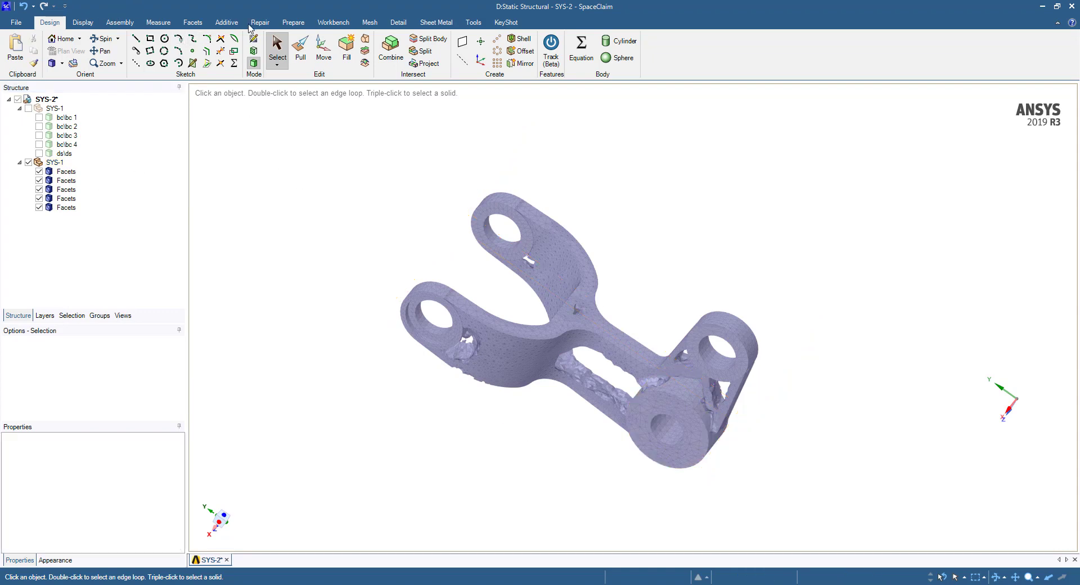
pyautogui.click(194, 22)
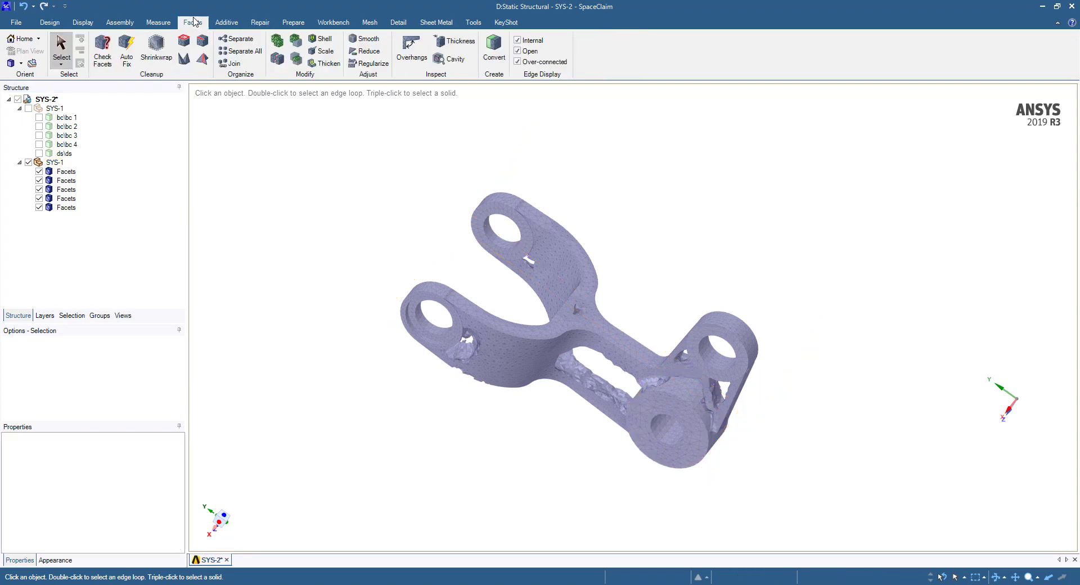
pyautogui.click(134, 55)
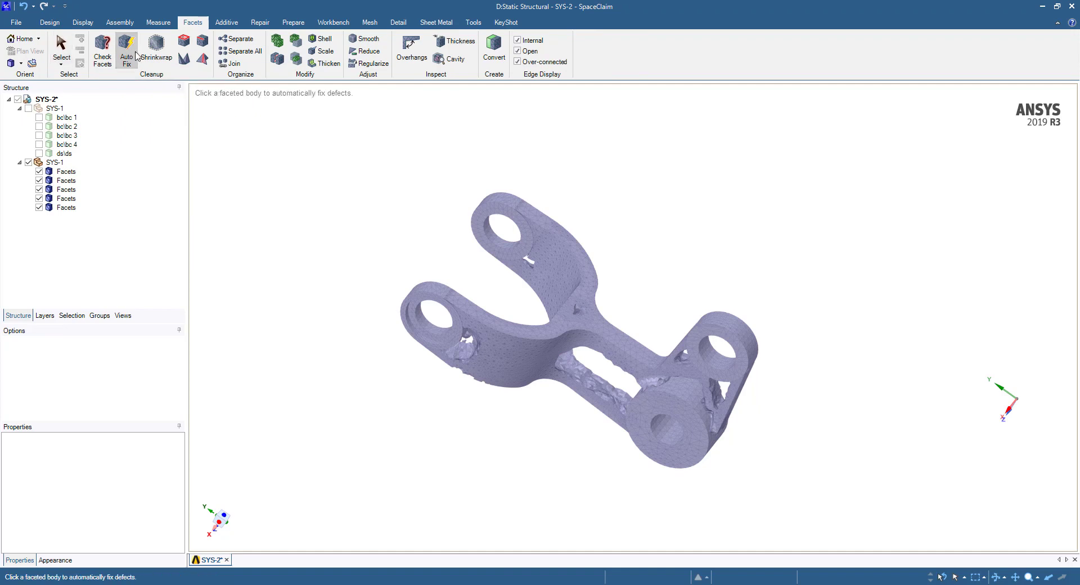
pyautogui.moveTo(943, 174); pyautogui.dragTo(321, 516)
pyautogui.click(253, 51)
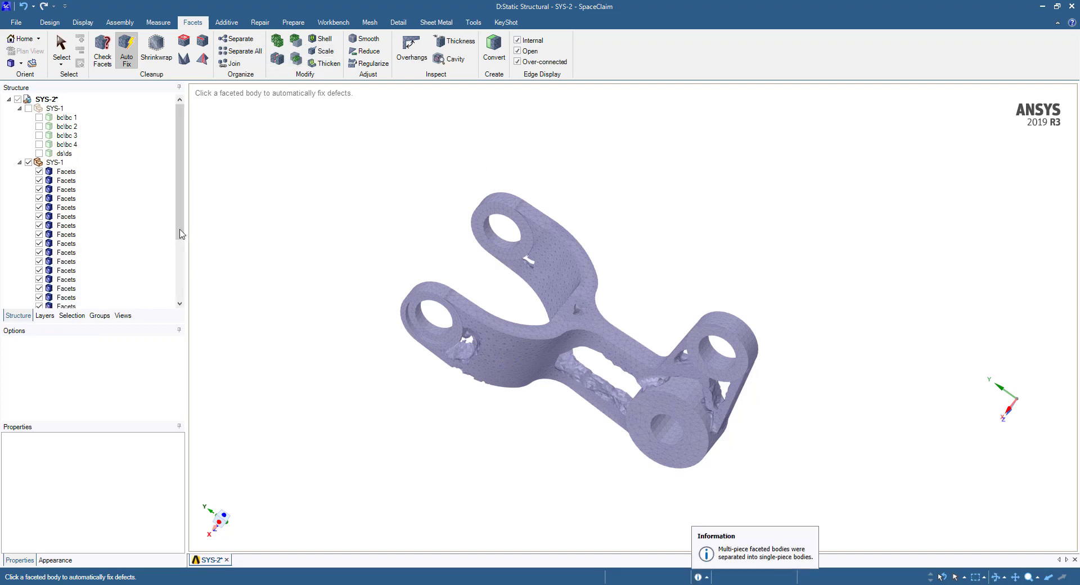
# Hide the separated ring bodies and main Facets bodies to expose the stray fragments.
pyautogui.scroll(-2, 180, 233)
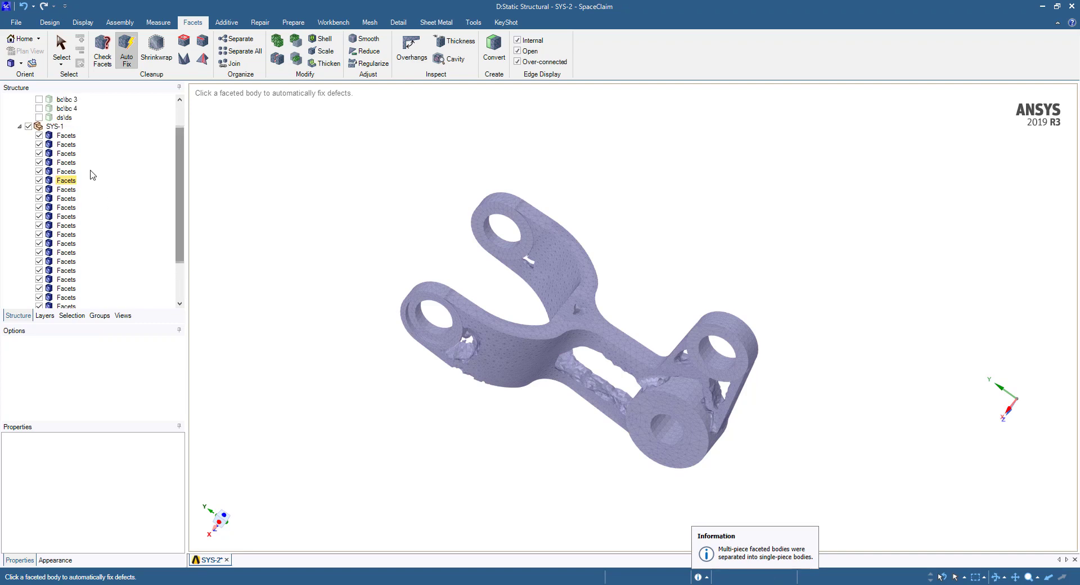
pyautogui.click(39, 135)
pyautogui.click(39, 144)
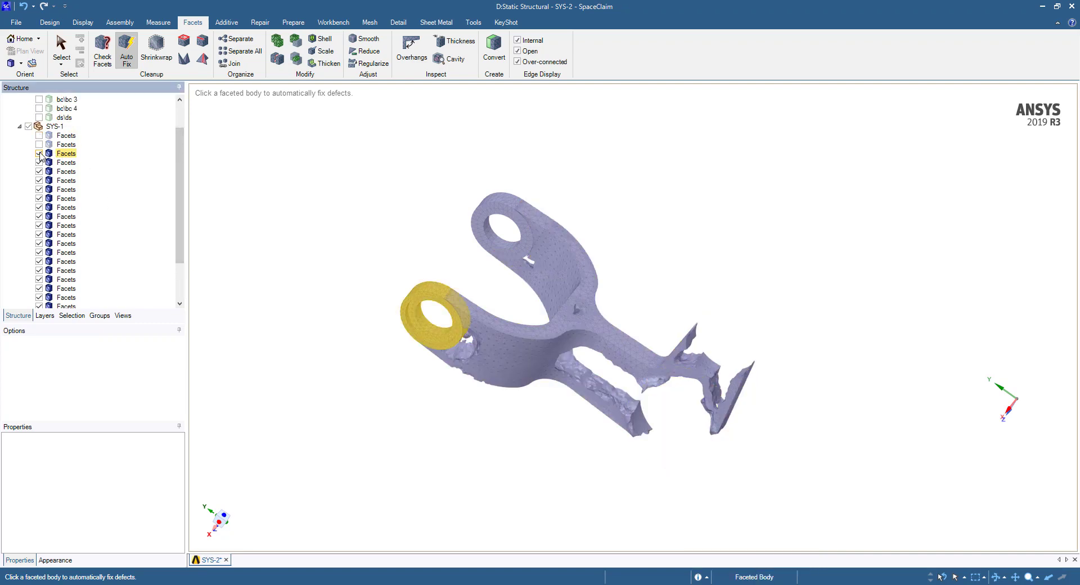
pyautogui.click(39, 153)
pyautogui.click(39, 163)
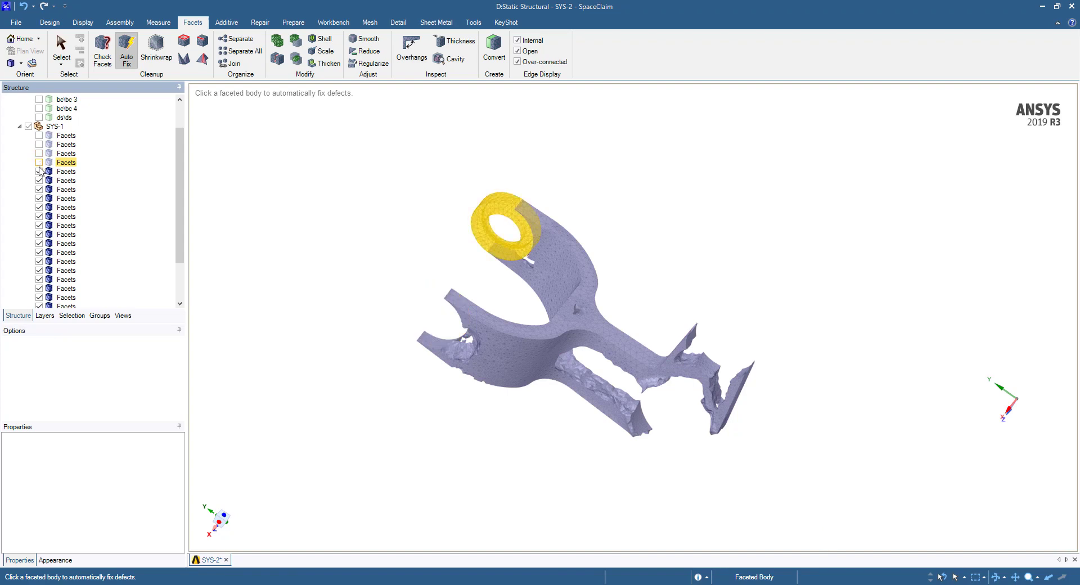
pyautogui.click(39, 171)
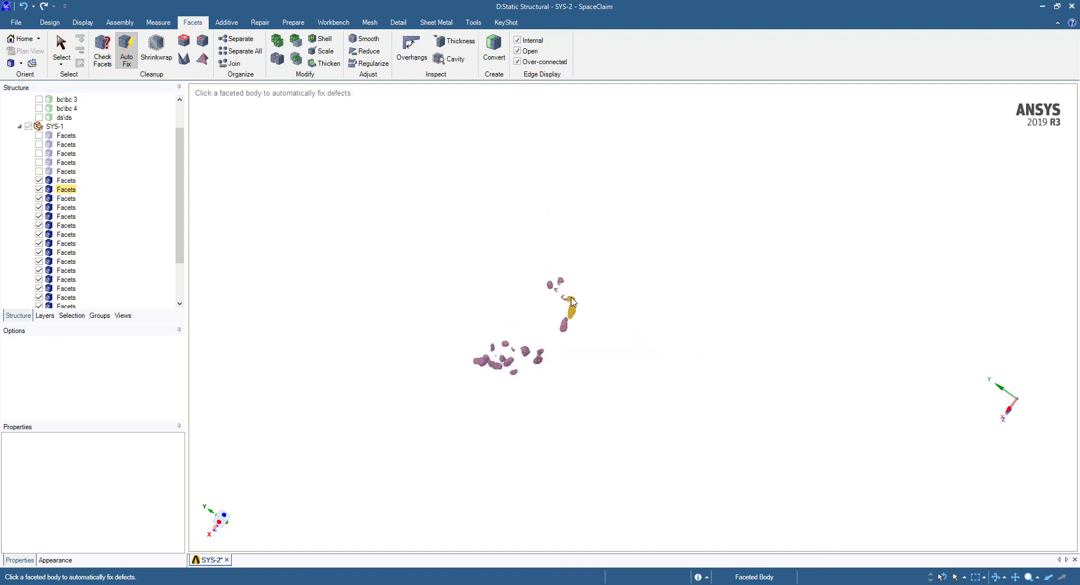
pyautogui.scroll(5, 568, 307)
pyautogui.scroll(-2, 544, 325)
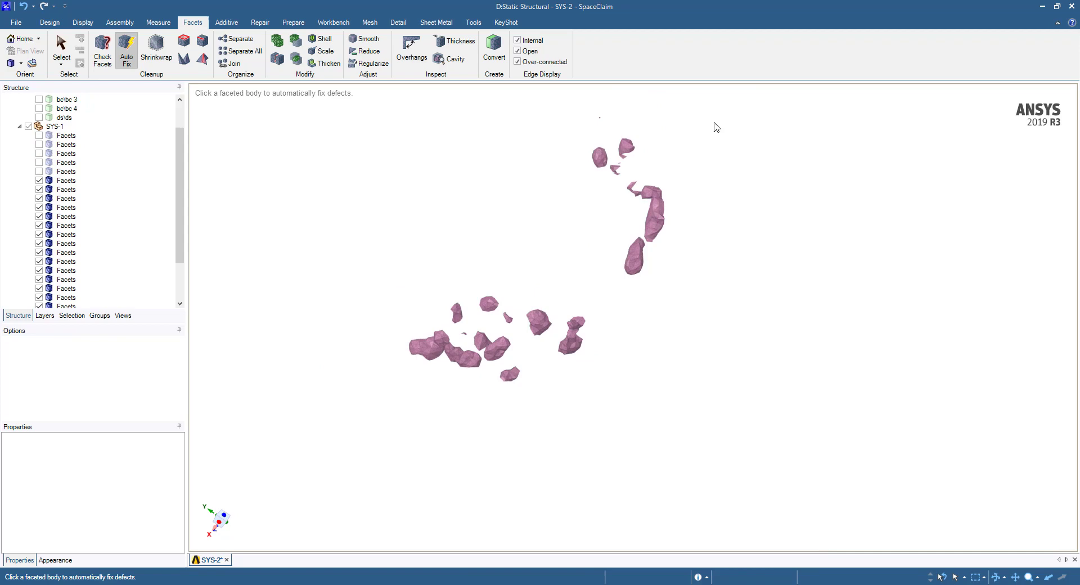
# Auto-fix two fragments, then select and delete all 20 stray fragment bodies.
pyautogui.click(65, 181)
pyautogui.click(66, 189)
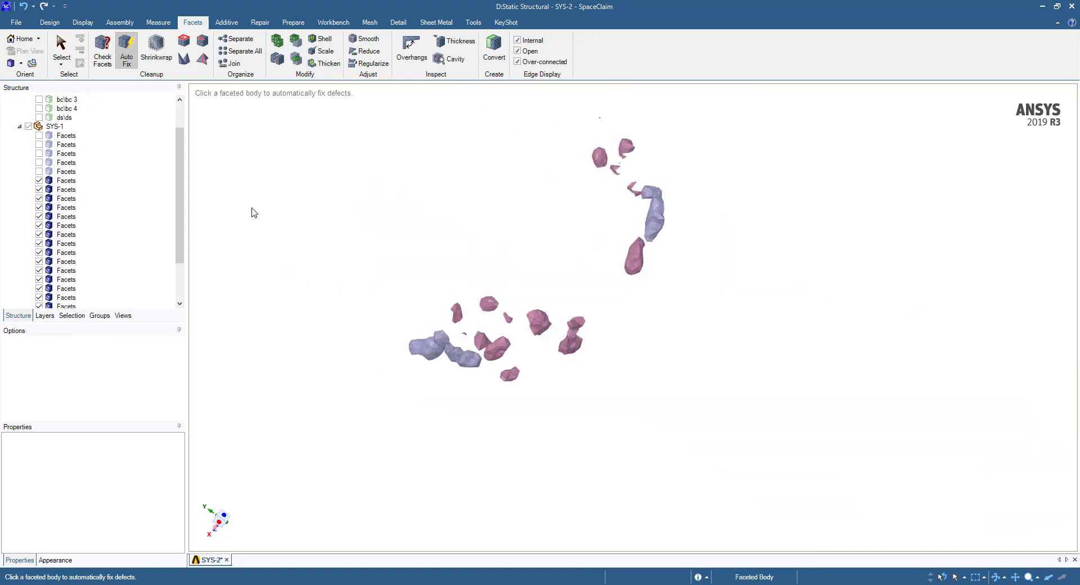
pyautogui.press('Escape')
pyautogui.click(65, 180)
pyautogui.scroll(-2, 66, 236)
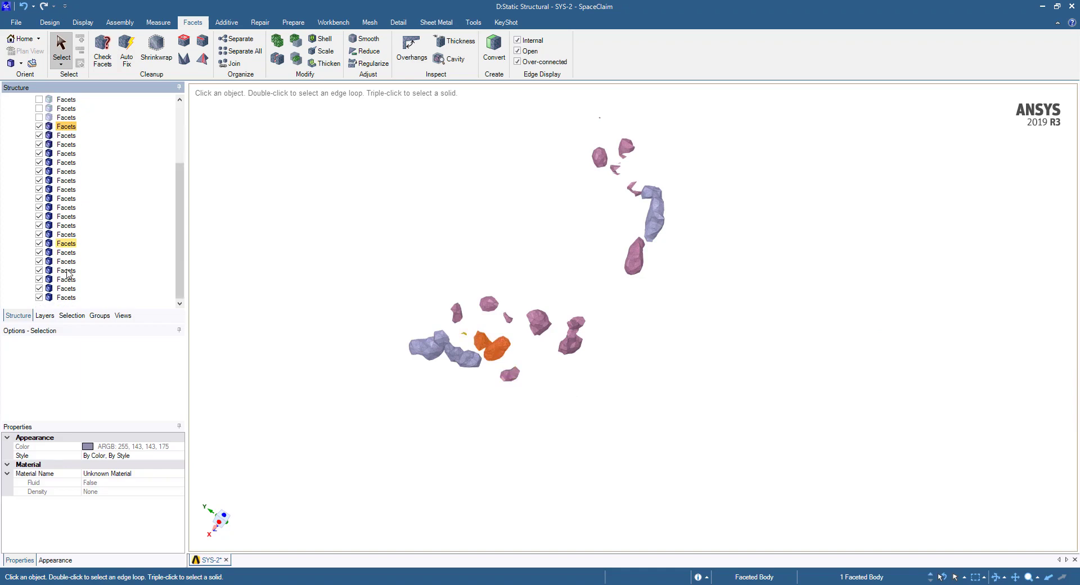
pyautogui.keyDown('shift'); pyautogui.click(66, 297); pyautogui.keyUp('shift')
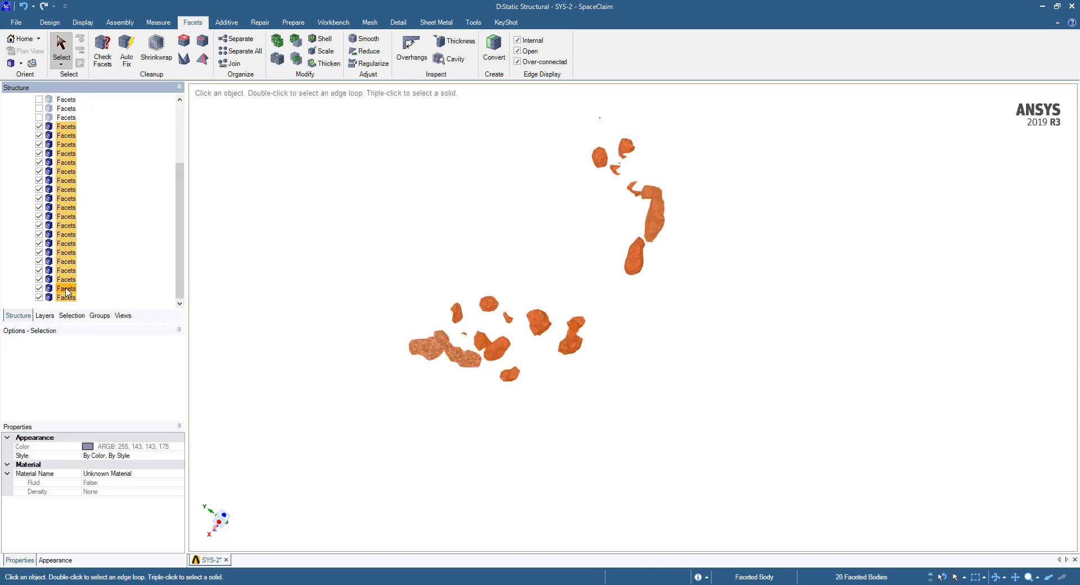
pyautogui.press('Delete')
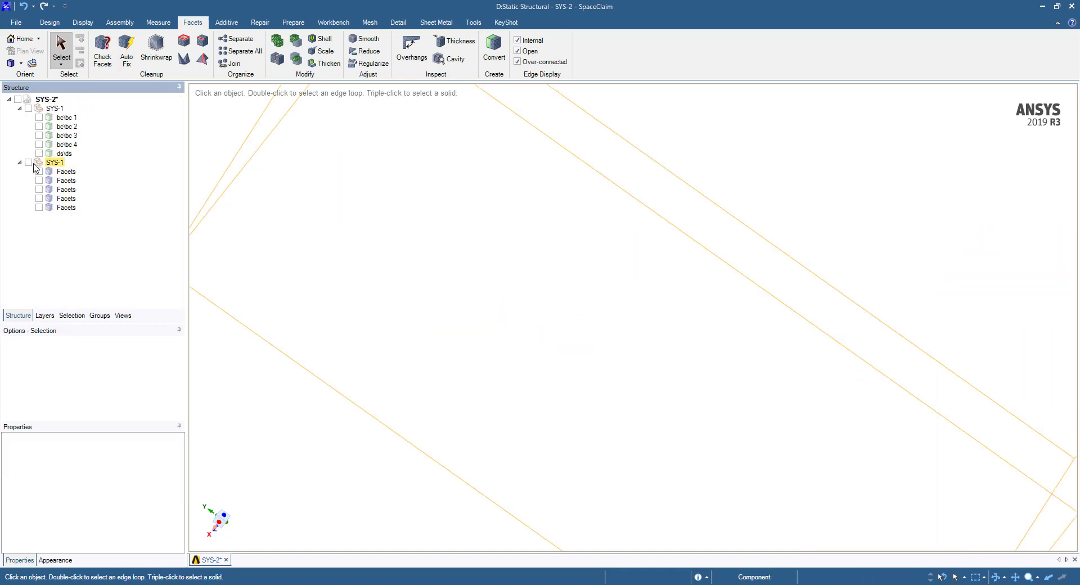
# Show the remaining five lever Facets bodies again.
pyautogui.click(28, 162)
pyautogui.scroll(-3, 479, 296)
pyautogui.scroll(5, 599, 285)
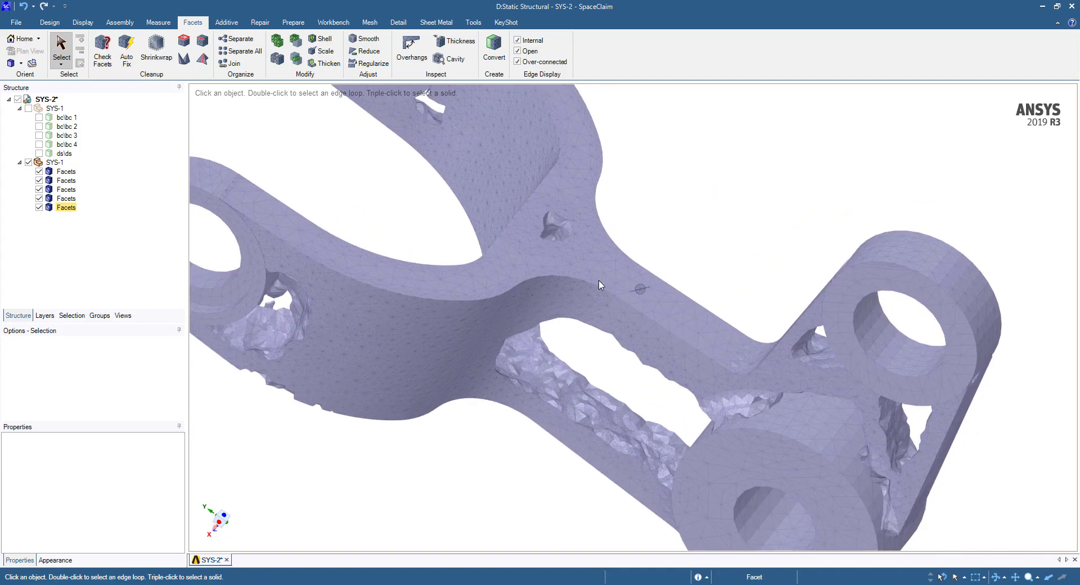
pyautogui.scroll(-2, 599, 285)
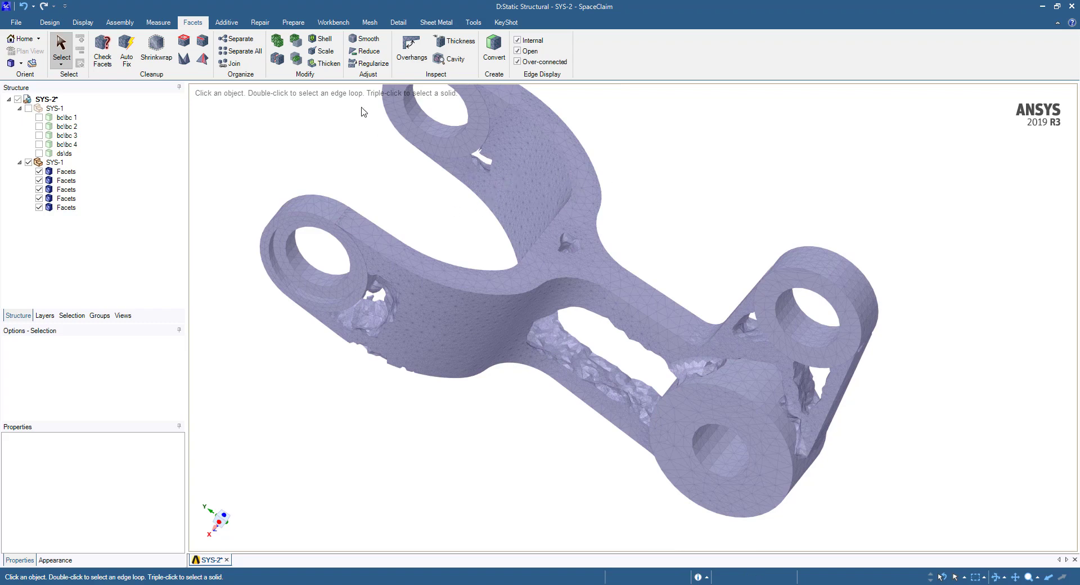
# Merge the top, left and right rings and lower cylinder into the main lever body.
pyautogui.click(278, 47)
pyautogui.click(543, 234)
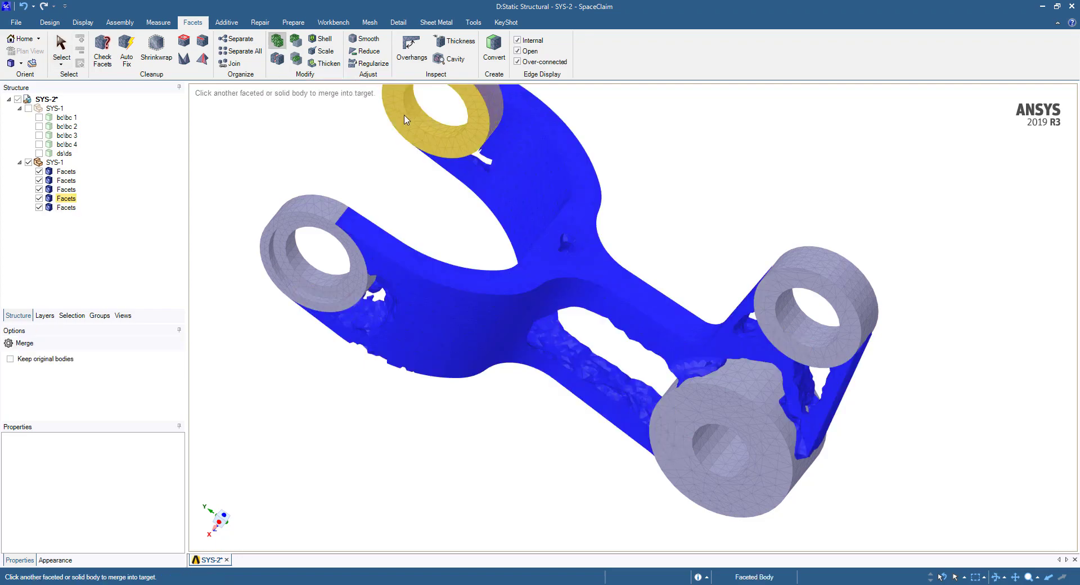
pyautogui.click(405, 119)
pyautogui.click(331, 218)
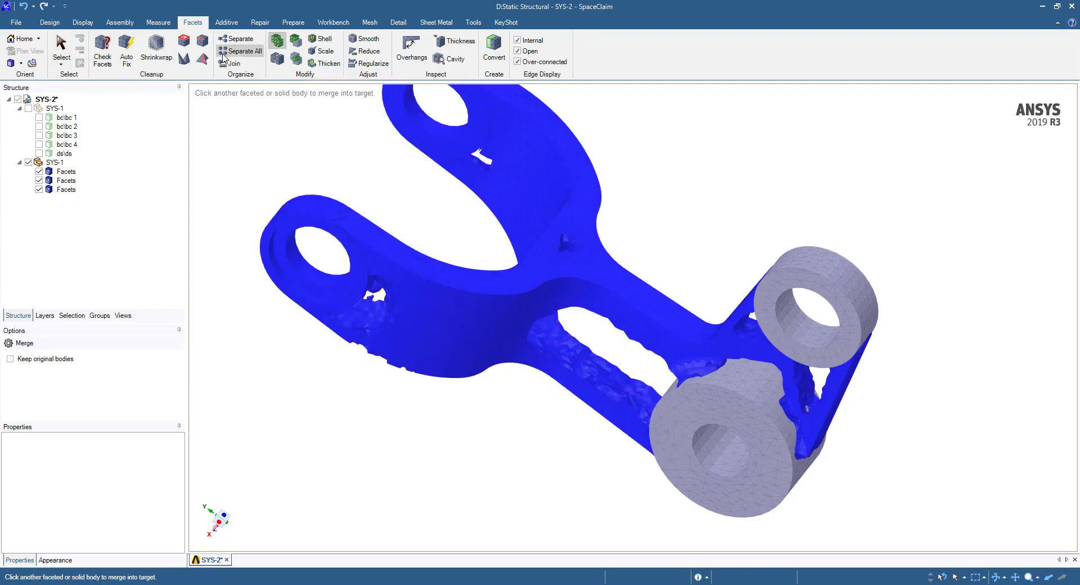
pyautogui.click(813, 323)
pyautogui.click(765, 403)
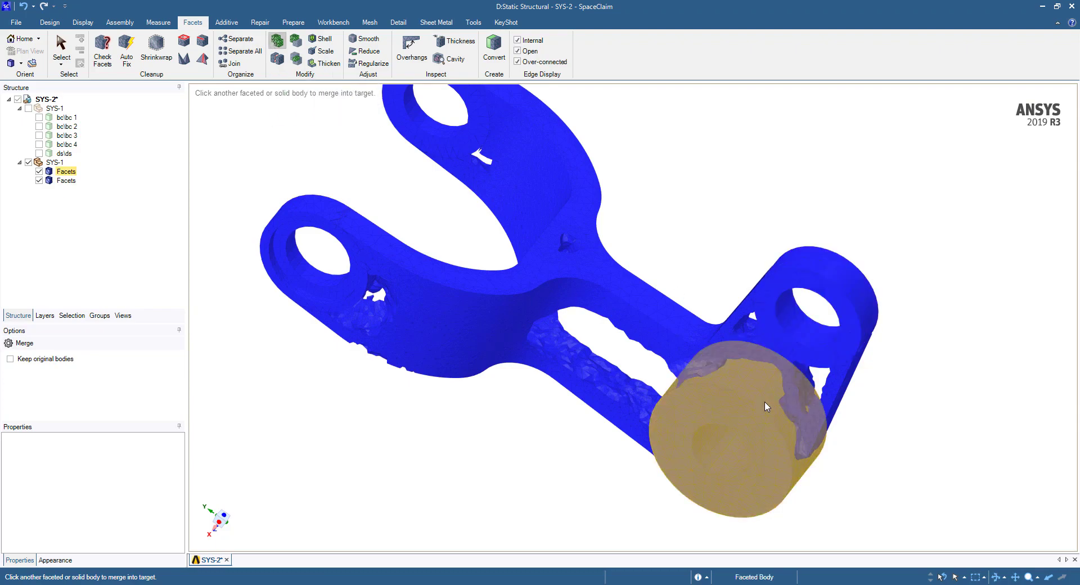
pyautogui.click(744, 212)
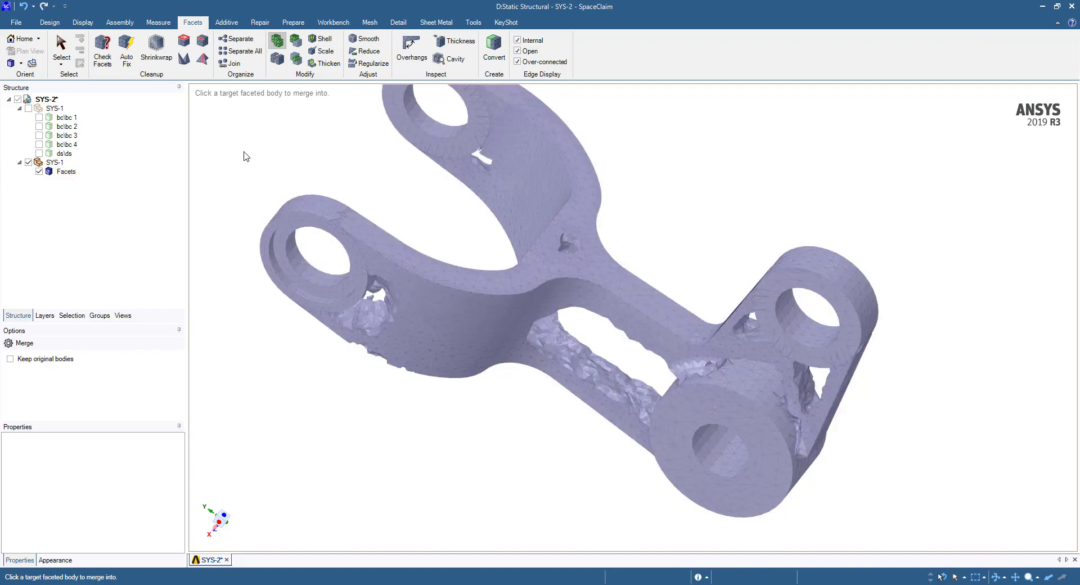
pyautogui.scroll(-2, 405, 229)
pyautogui.scroll(1, 408, 92)
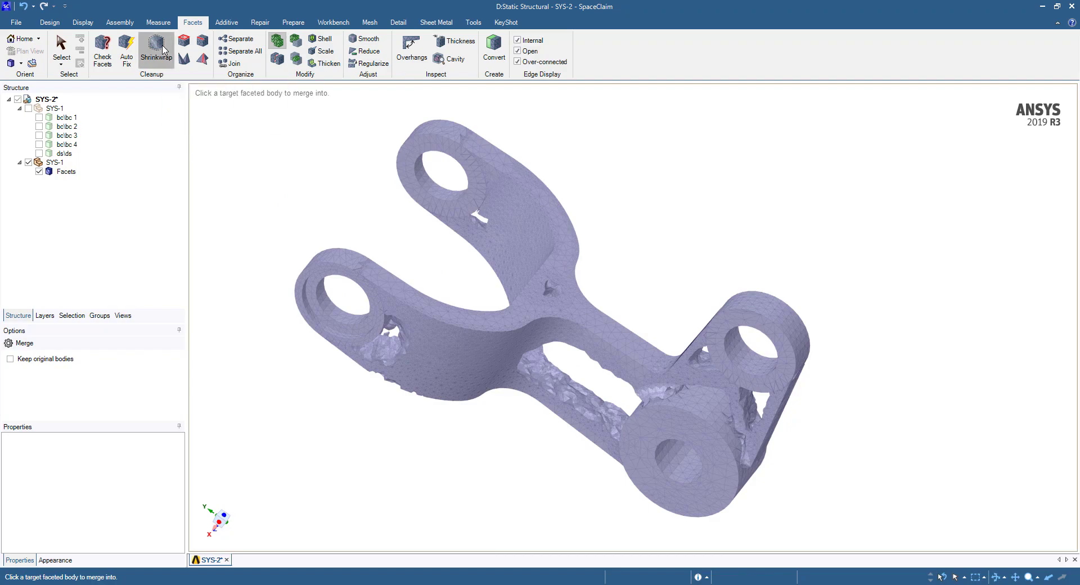
# Set up a Shrinkwrap of the merged lever body with a 1 mm gap size.
pyautogui.click(163, 51)
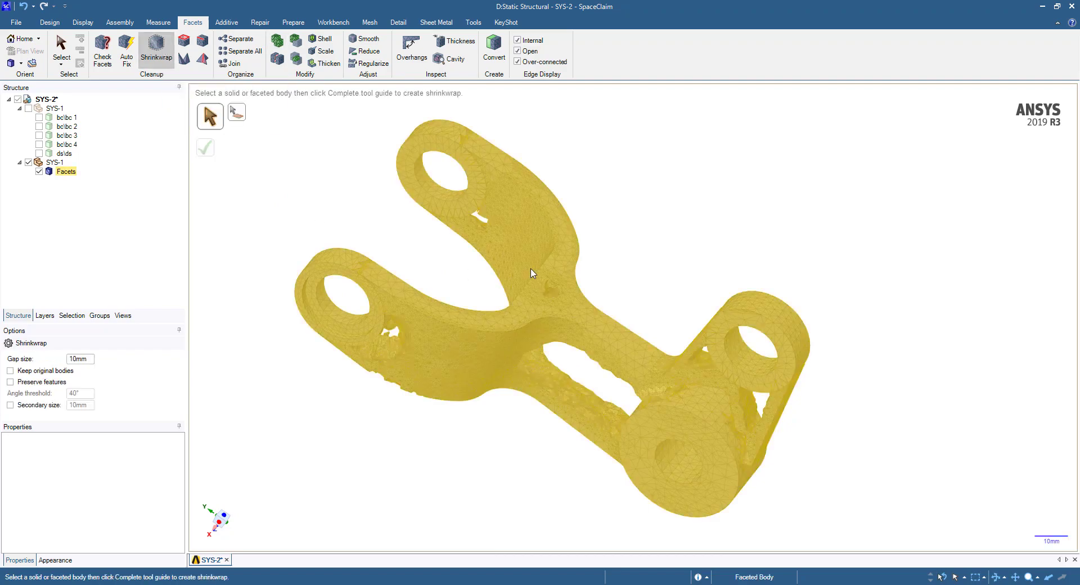
pyautogui.click(532, 273)
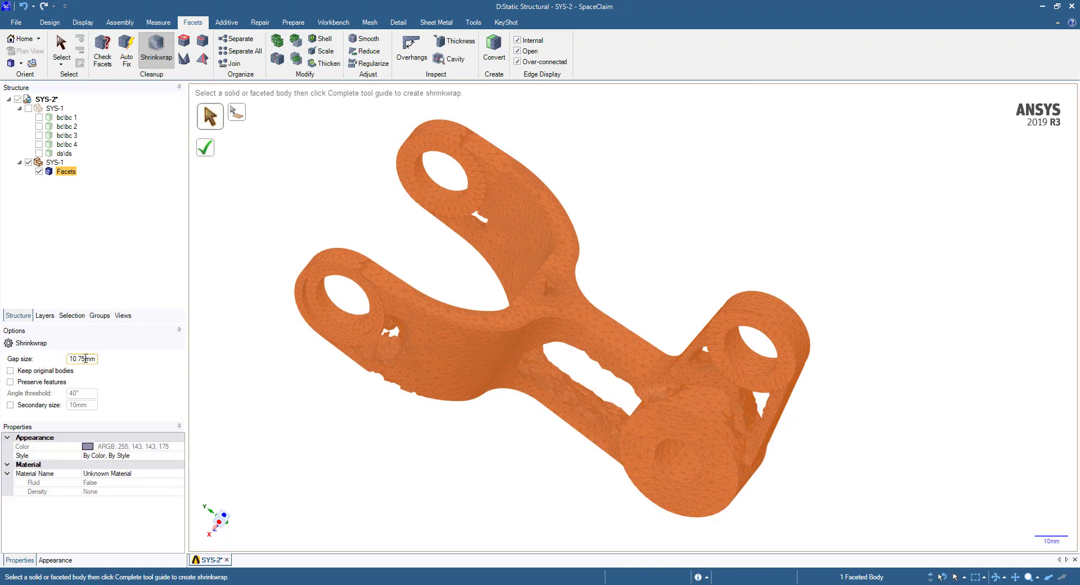
pyautogui.moveTo(85, 358); pyautogui.dragTo(67, 363)
pyautogui.write('1')
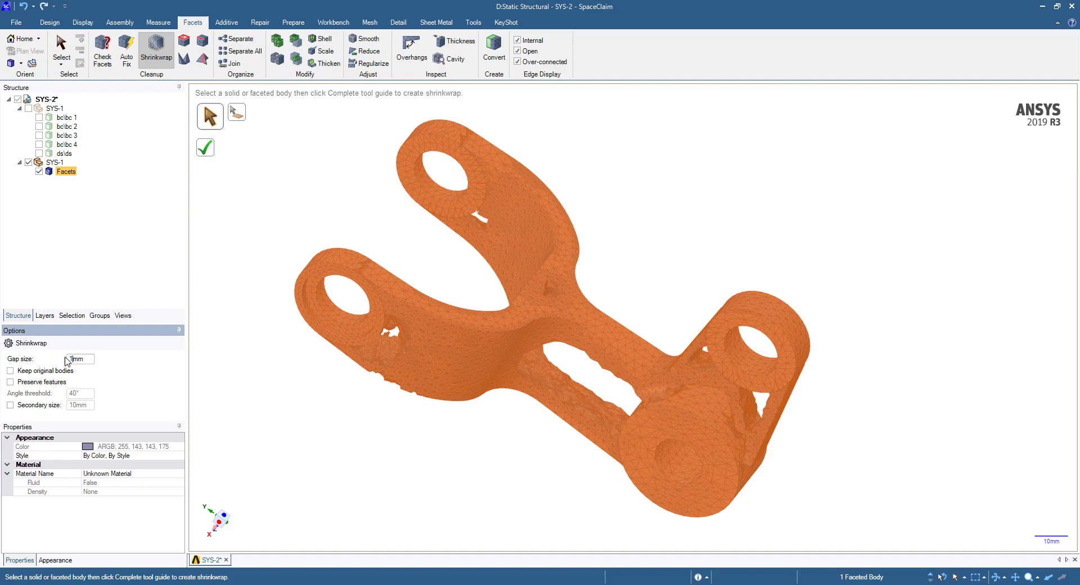
pyautogui.press('Return')
# Complete the shrinkwrap, producing a single Shrinkwrap faceted body.
pyautogui.scroll(10, 563, 363)
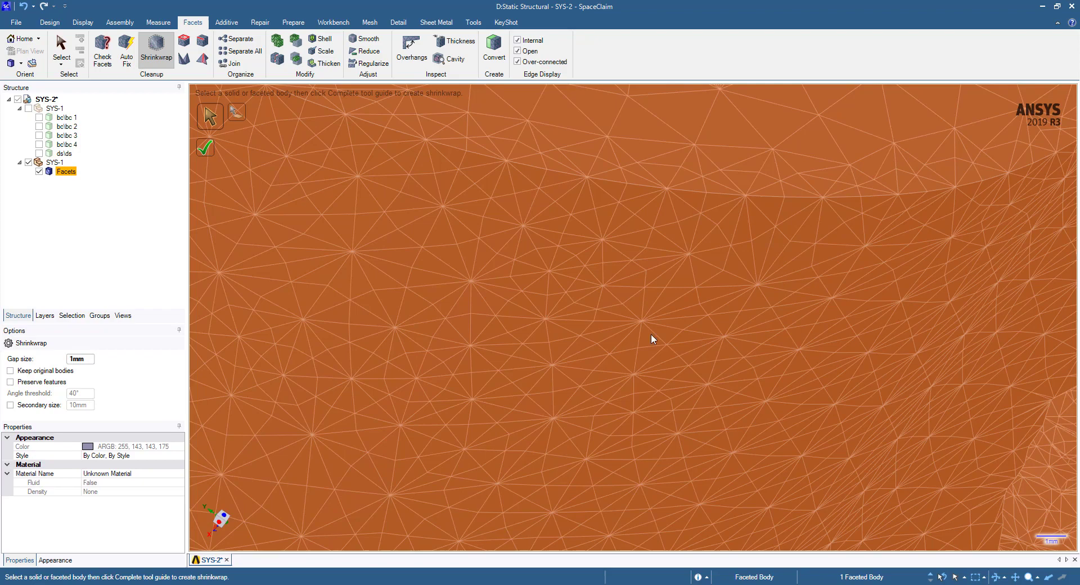
pyautogui.scroll(-10, 510, 277)
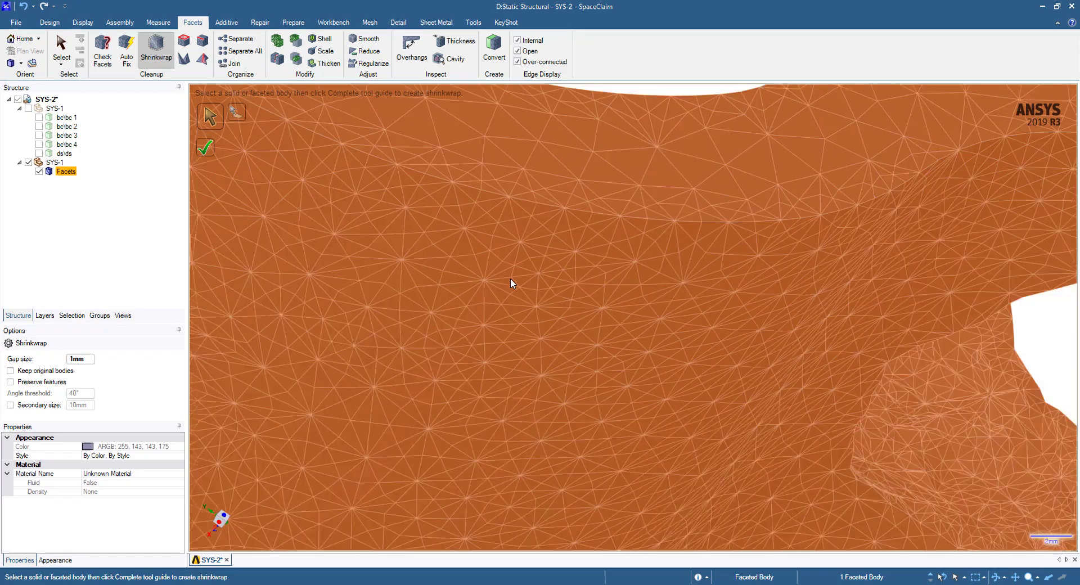
pyautogui.scroll(5, 511, 280)
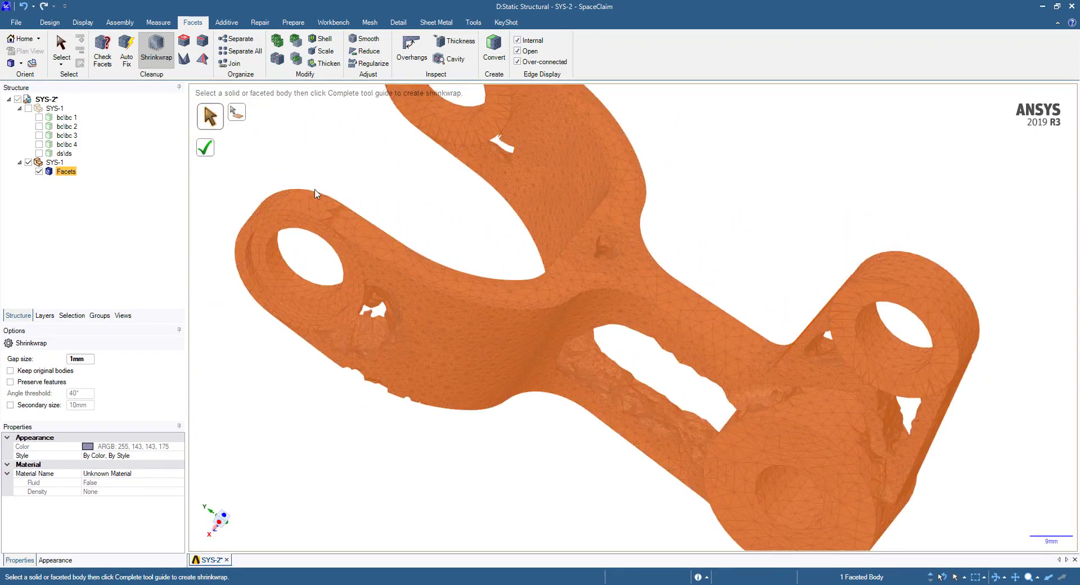
pyautogui.scroll(-2, 477, 212)
pyautogui.scroll(-1, 478, 212)
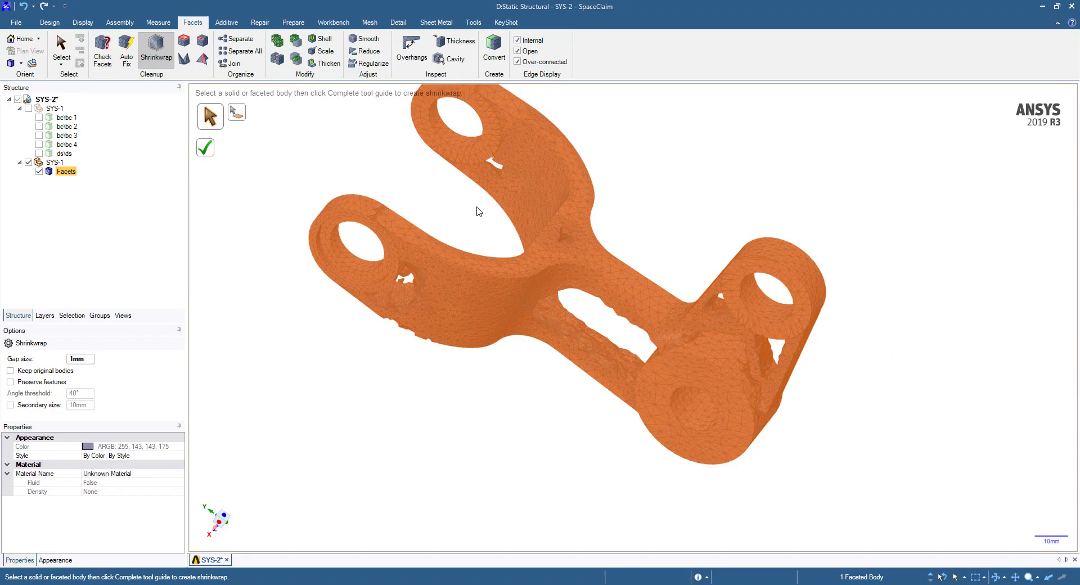
pyautogui.click(204, 149)
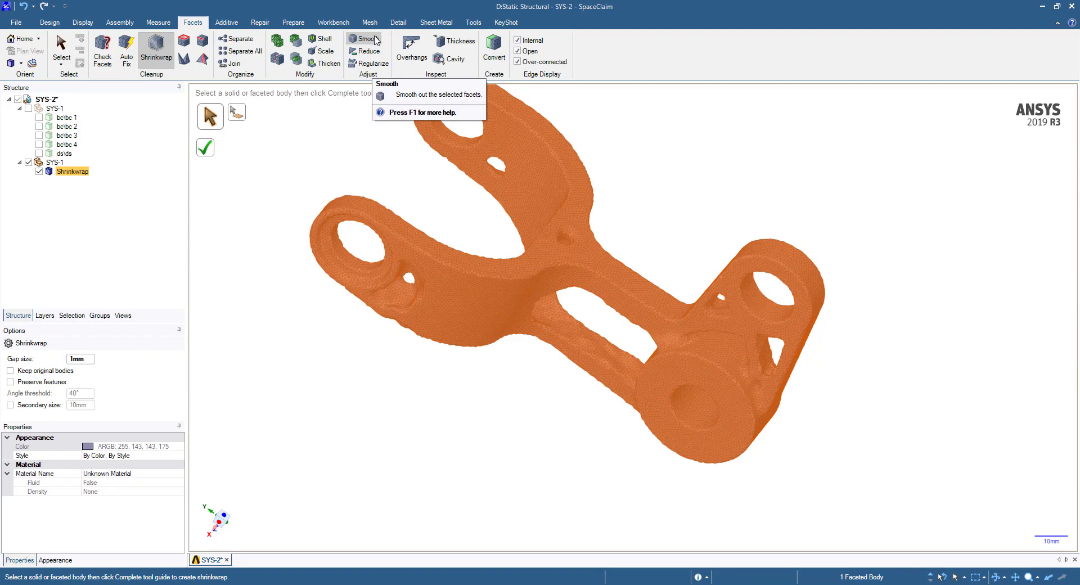
pyautogui.scroll(5, 349, 295)
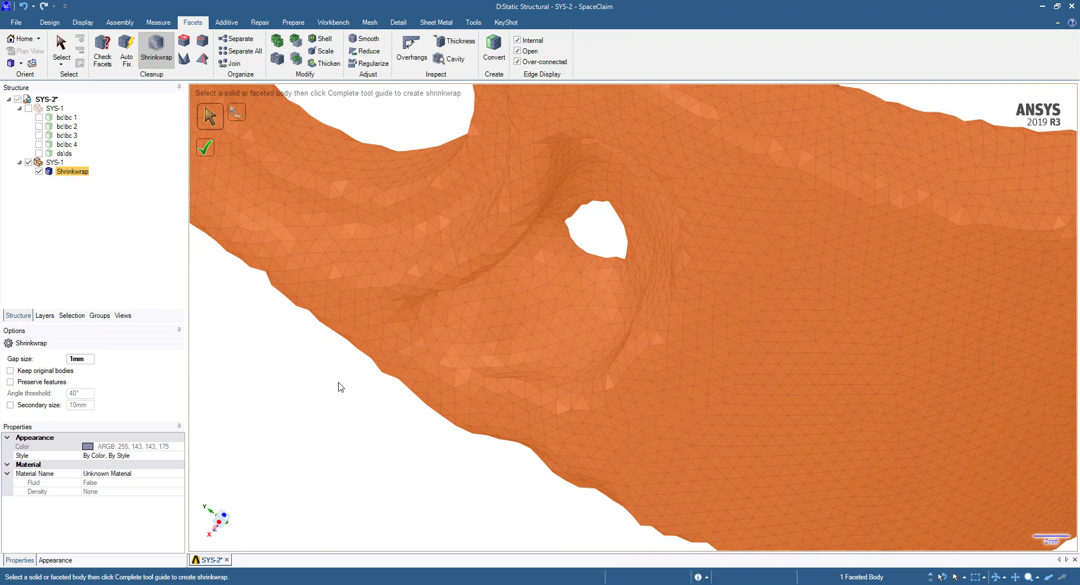
pyautogui.scroll(-5, 343, 383)
pyautogui.scroll(3, 448, 374)
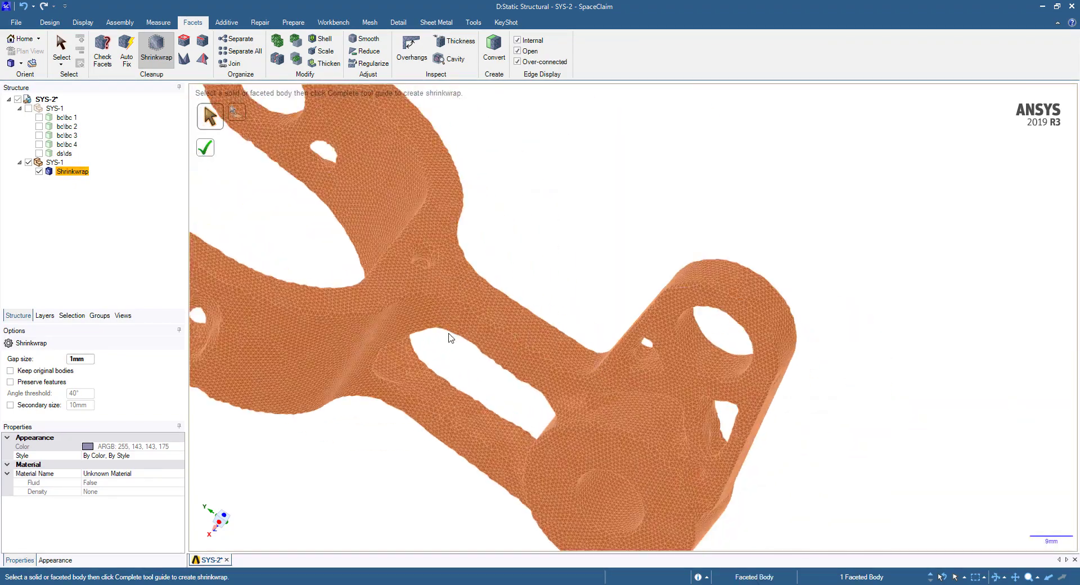
pyautogui.scroll(-3, 450, 338)
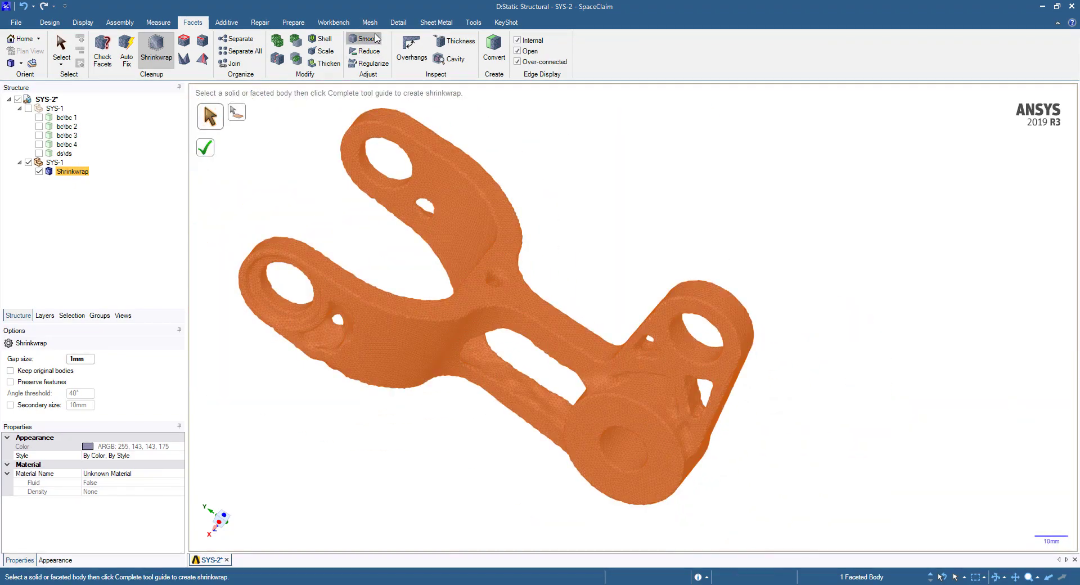
# Smooth the Shrinkwrap body using Add Facets at a 180° angle threshold.
pyautogui.click(376, 38)
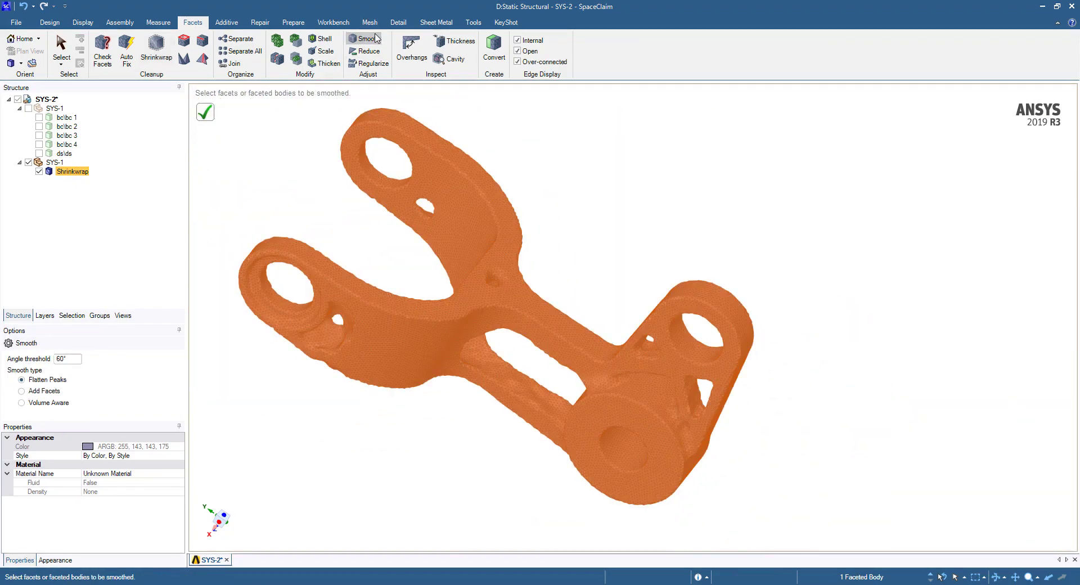
pyautogui.click(72, 172)
pyautogui.click(60, 361)
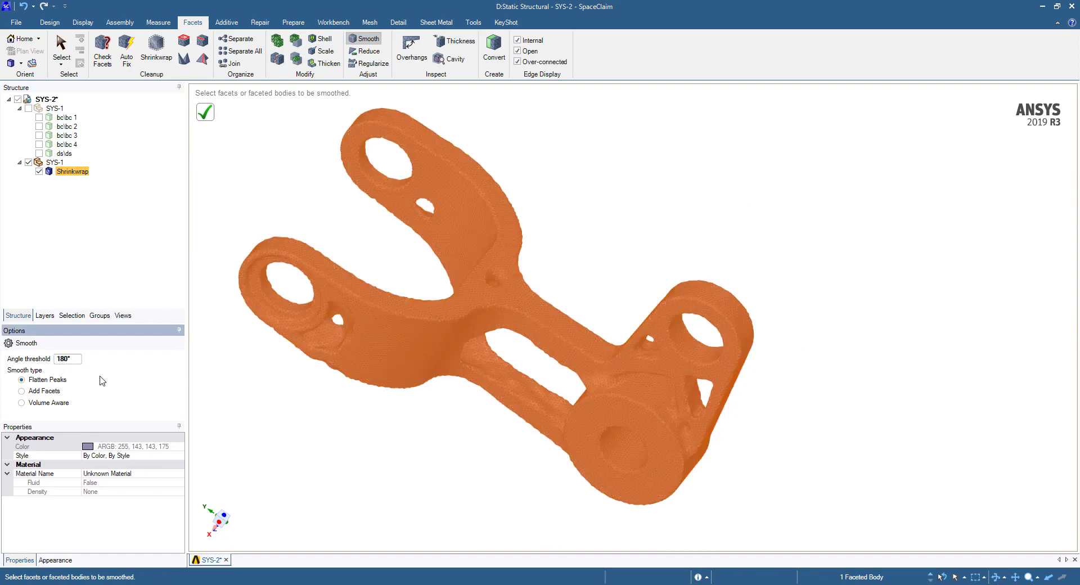
pyautogui.click(33, 392)
pyautogui.scroll(5, 304, 321)
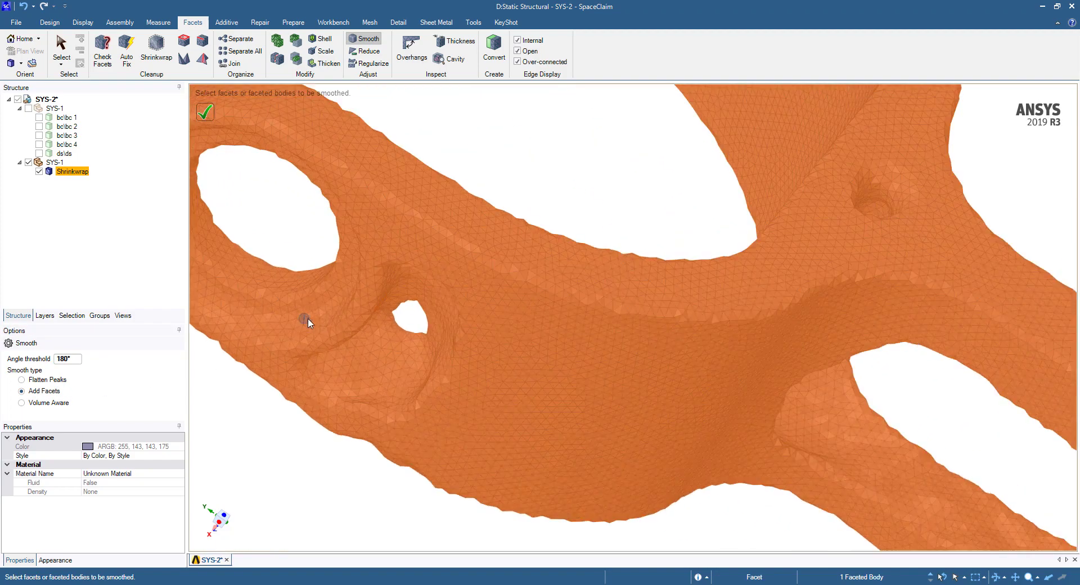
pyautogui.click(208, 111)
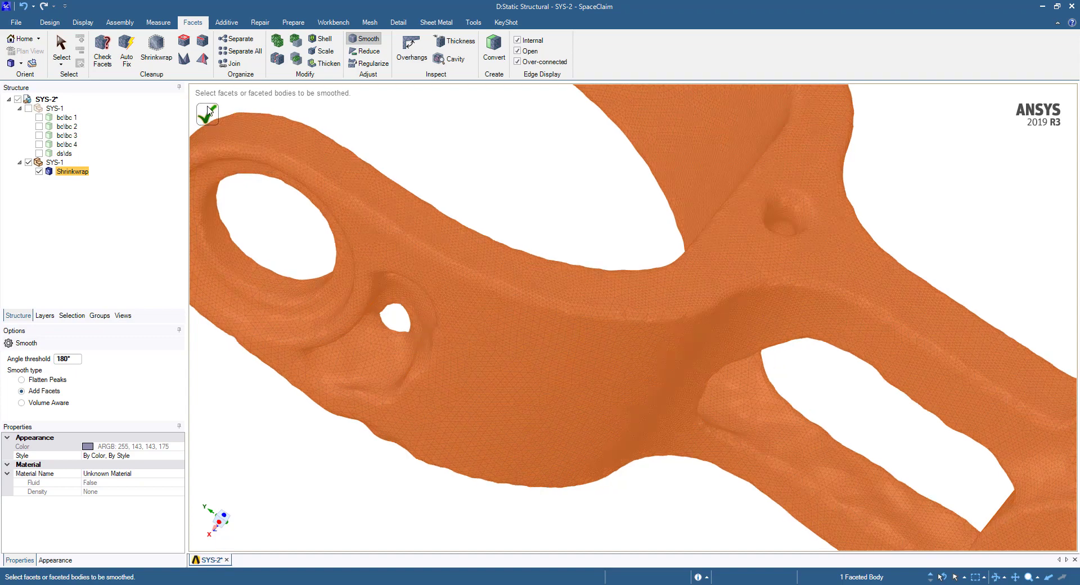
pyautogui.scroll(3, 377, 331)
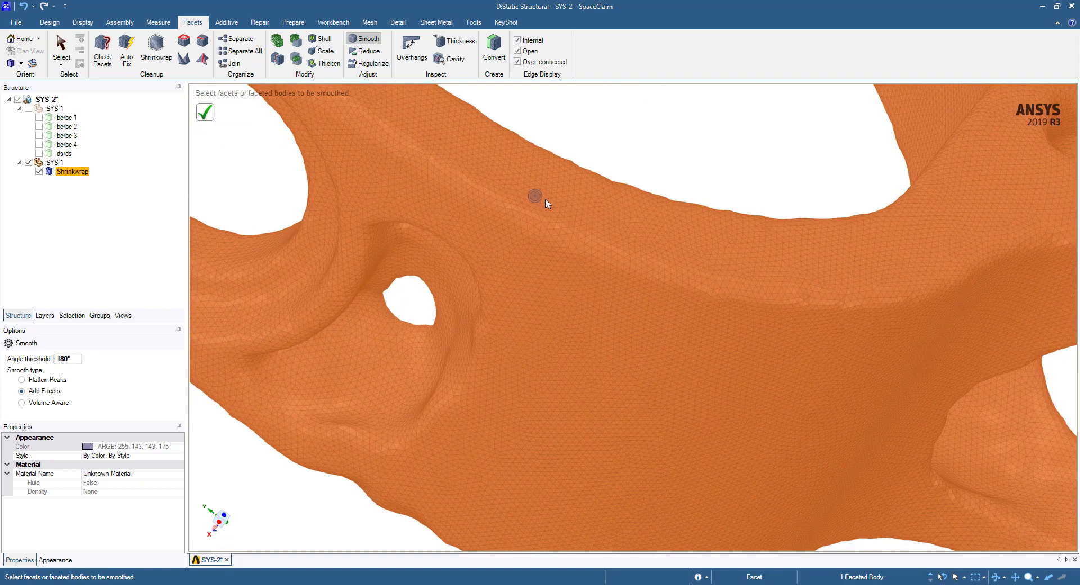
pyautogui.scroll(-3, 434, 268)
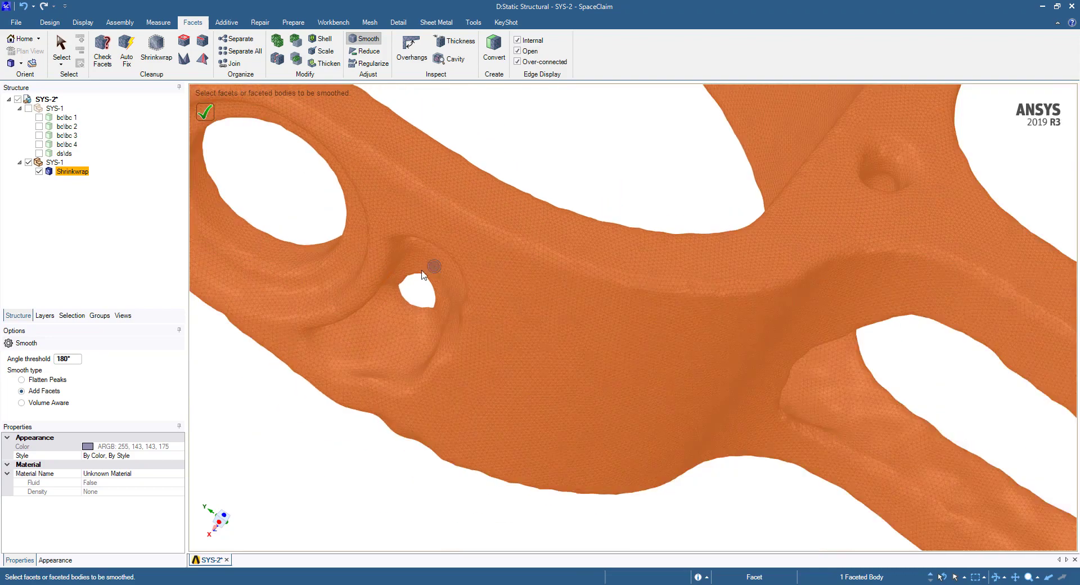
pyautogui.scroll(-4, 438, 287)
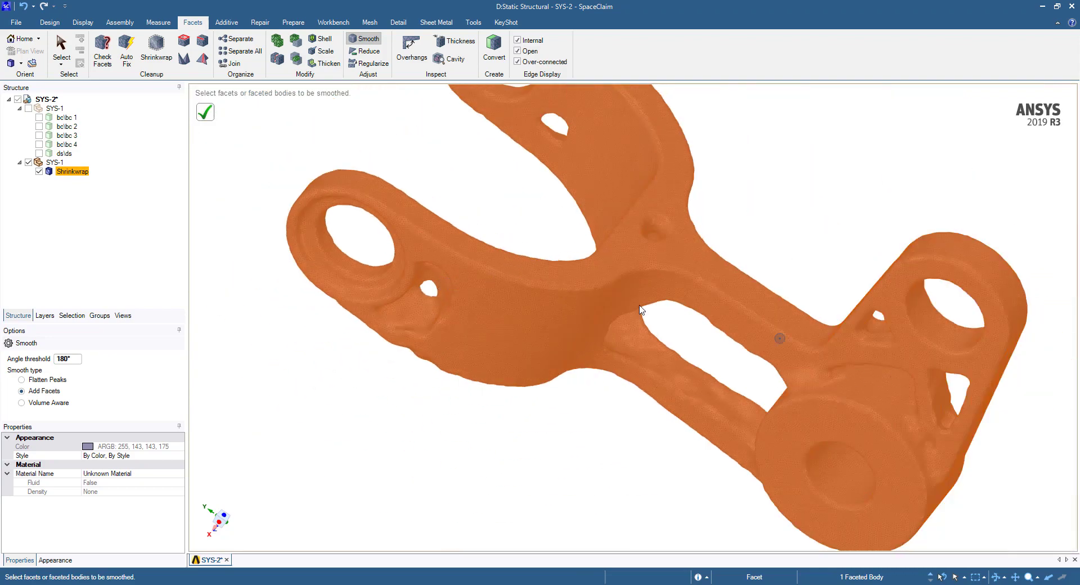
pyautogui.click(510, 254)
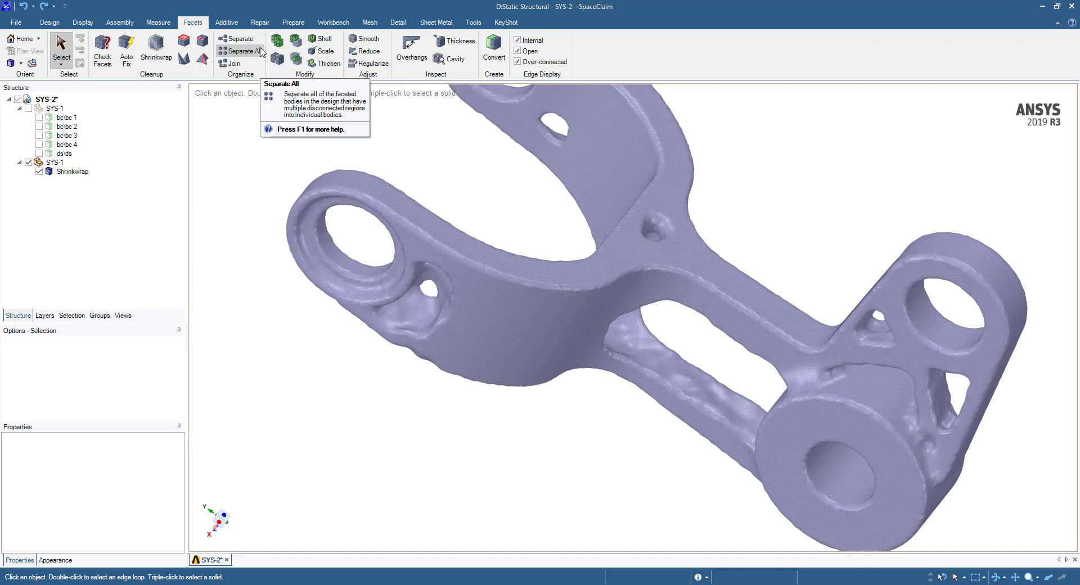
# Reduce the Shrinkwrap body's triangles at 100% reduction and 0.5 mm maximum deviation.
pyautogui.click(367, 50)
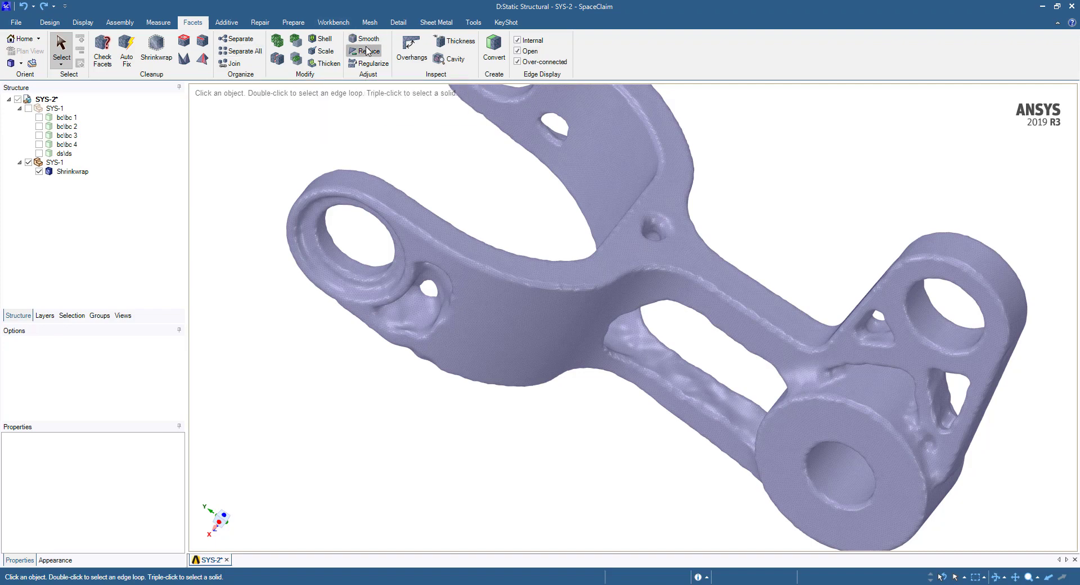
pyautogui.click(55, 172)
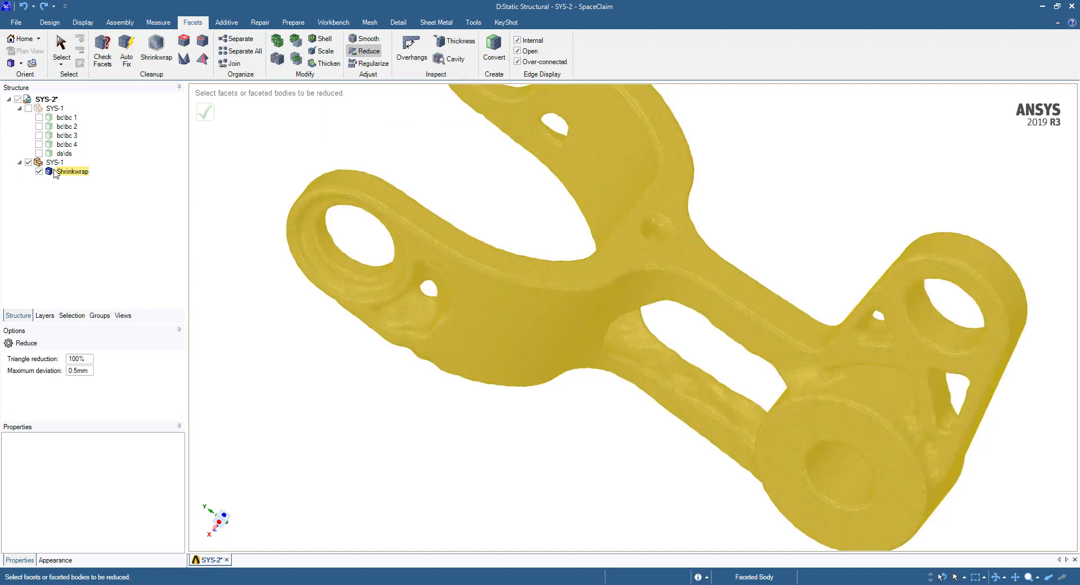
pyautogui.click(55, 172)
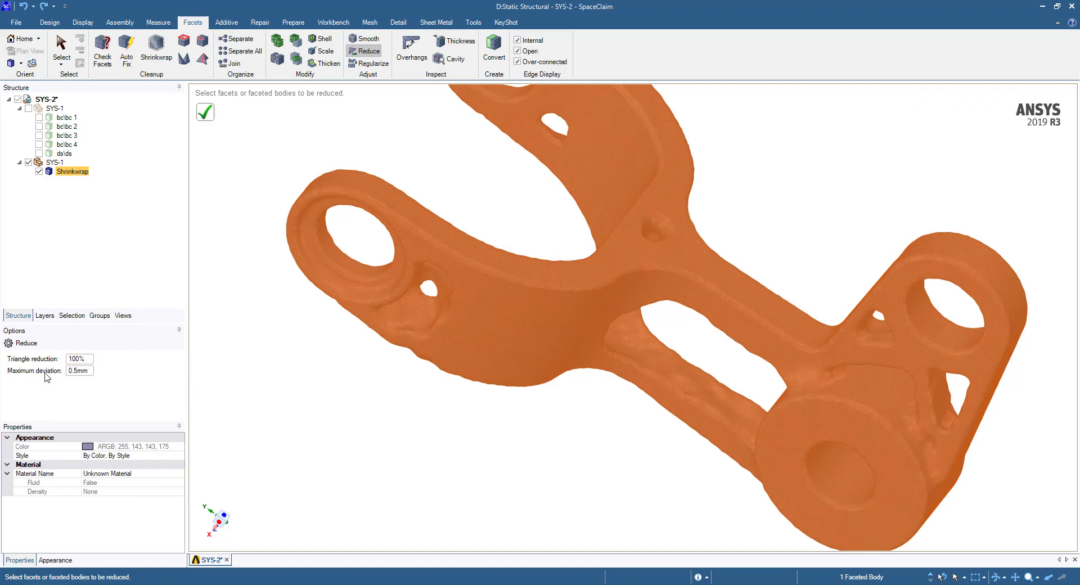
pyautogui.moveTo(47, 377)
pyautogui.click(208, 116)
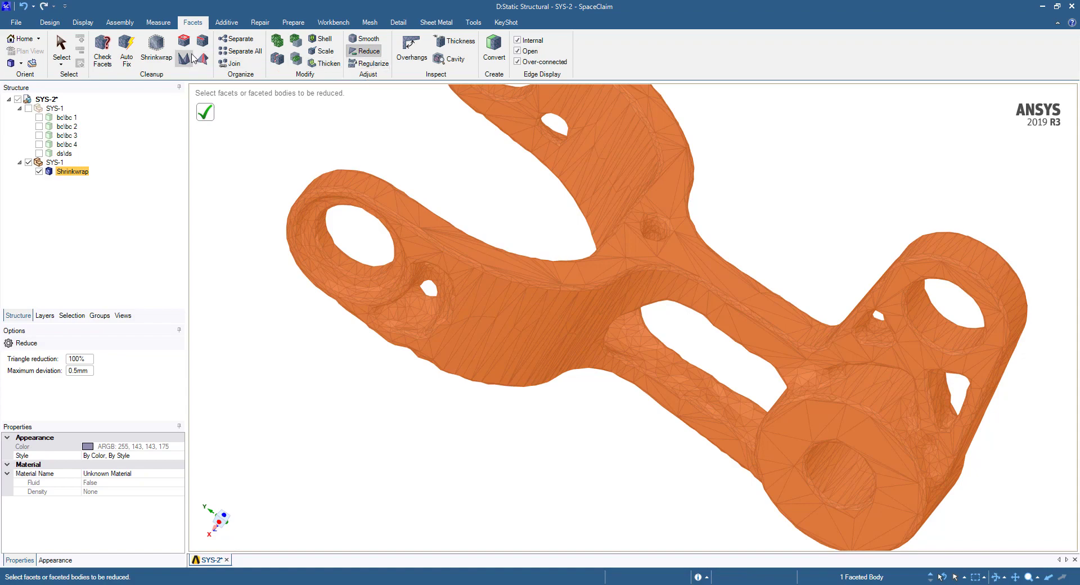
# Shrinkwrap the Shrinkwrap body again at a 1 mm gap size.
pyautogui.click(167, 54)
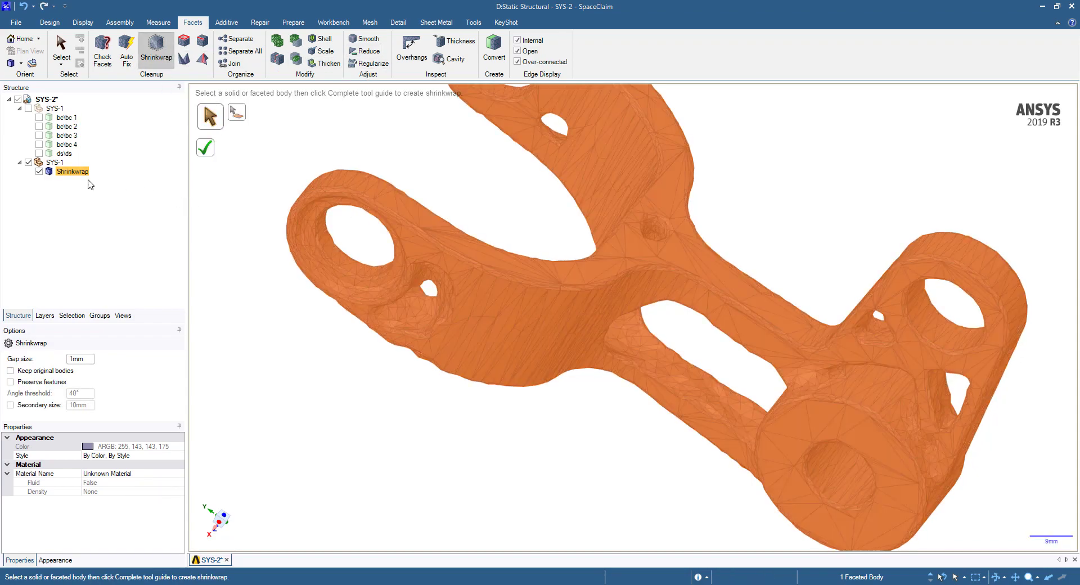
pyautogui.click(73, 173)
pyautogui.click(84, 360)
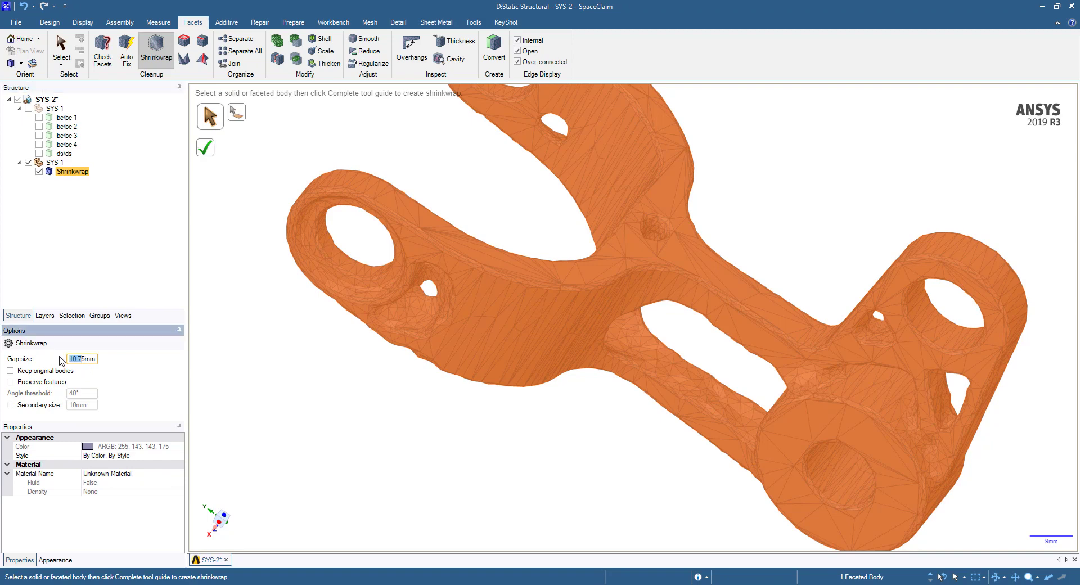
pyautogui.write('5')
pyautogui.click(204, 147)
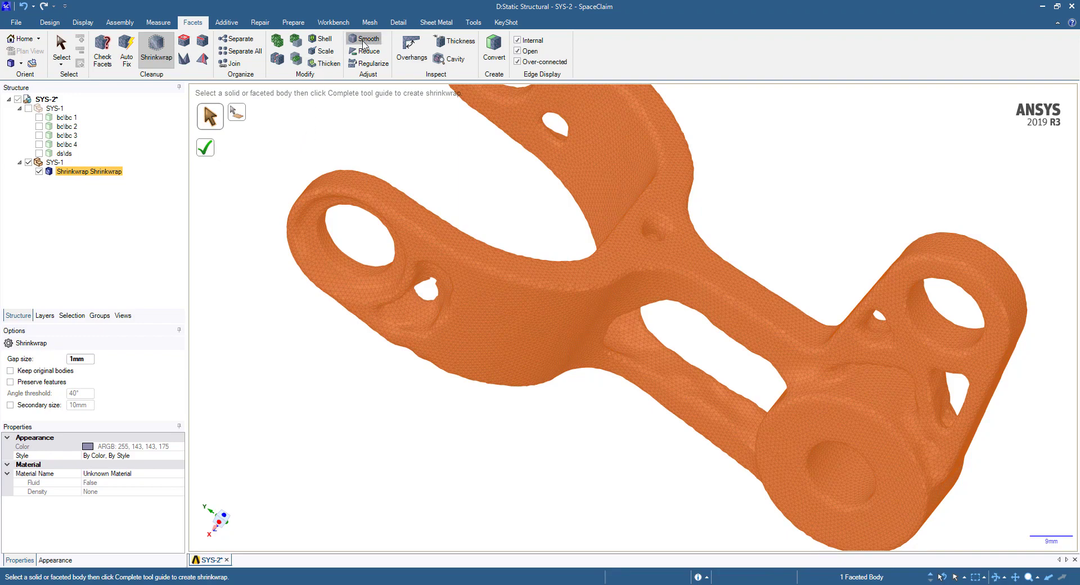
# Smooth the new shrinkwrapped lever mesh and inspect the surface.
pyautogui.click(364, 41)
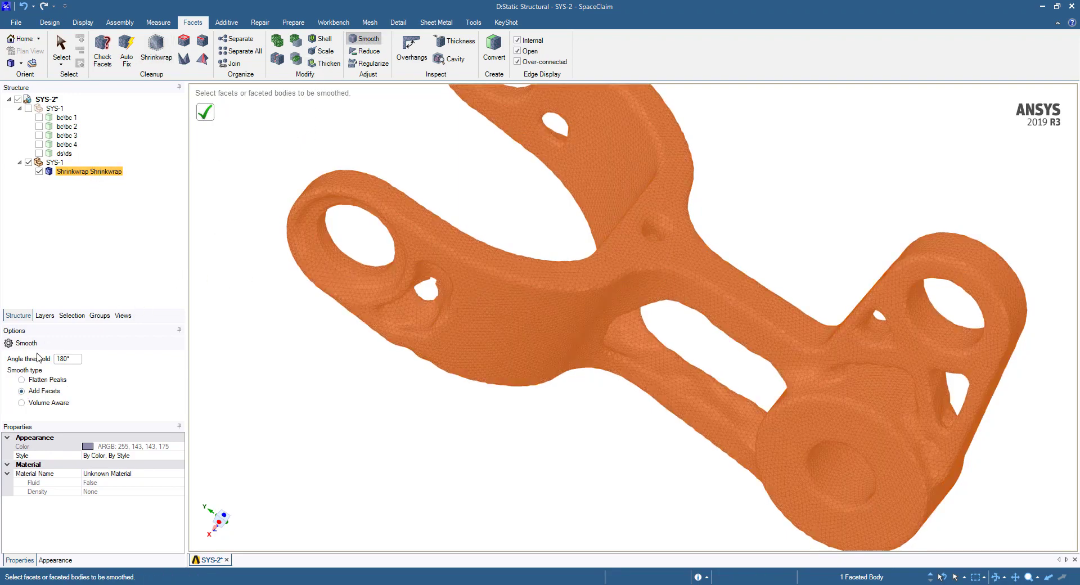
pyautogui.click(208, 114)
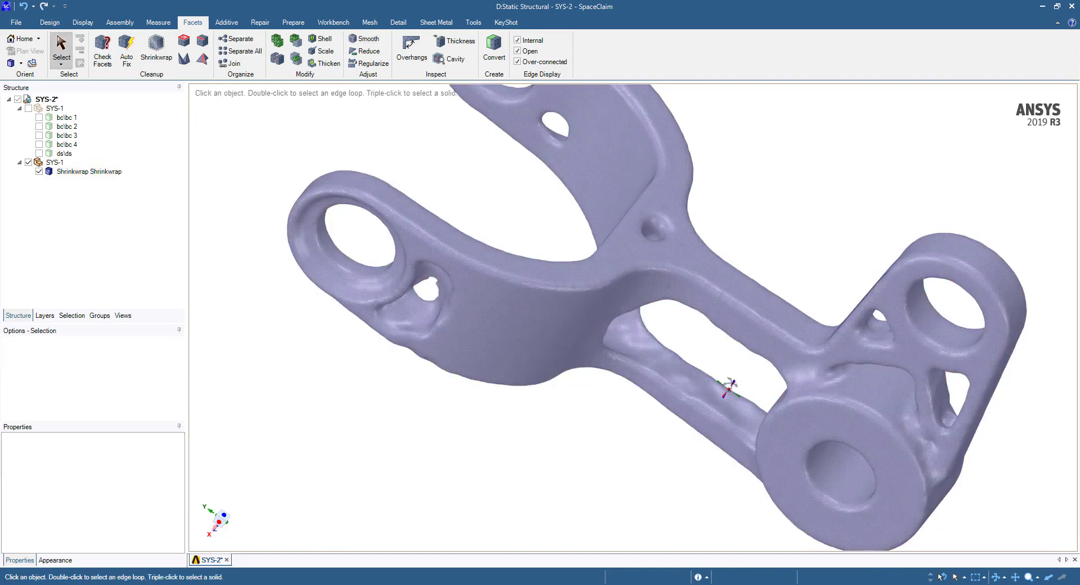
pyautogui.moveTo(731, 383)
pyautogui.mouseDown(button='middle')
pyautogui.moveTo(747, 356)
pyautogui.moveTo(571, 325)
pyautogui.moveTo(450, 342)
pyautogui.moveTo(709, 321)
pyautogui.moveTo(731, 310)
pyautogui.moveTo(715, 303)
pyautogui.mouseUp(button='middle')
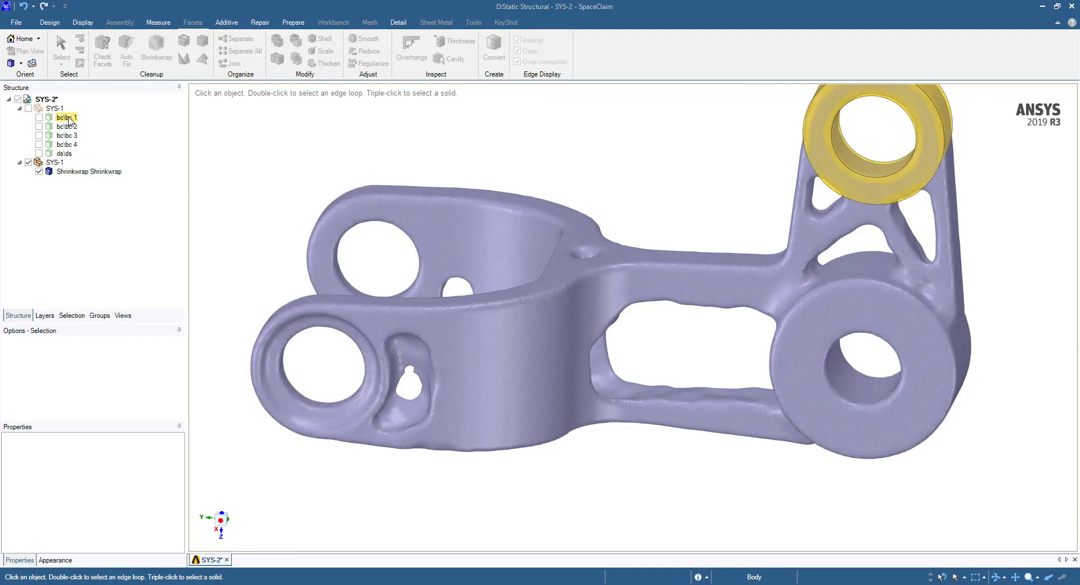
# Hide the Shrinkwrap lever and ds\ds, and show the original SYS-1, leaving only the rings visible.
pyautogui.click(28, 163)
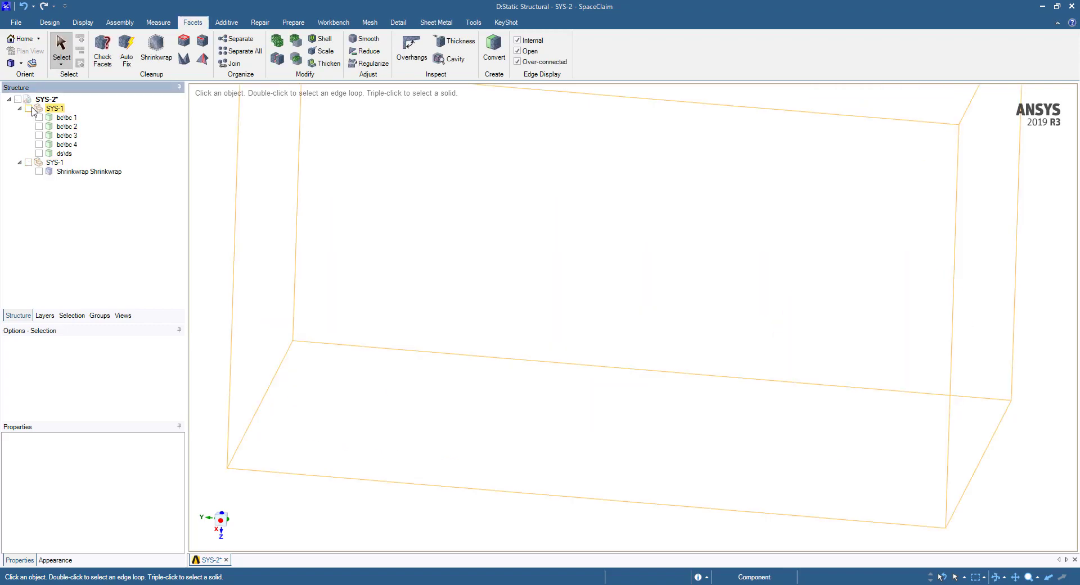
pyautogui.click(28, 108)
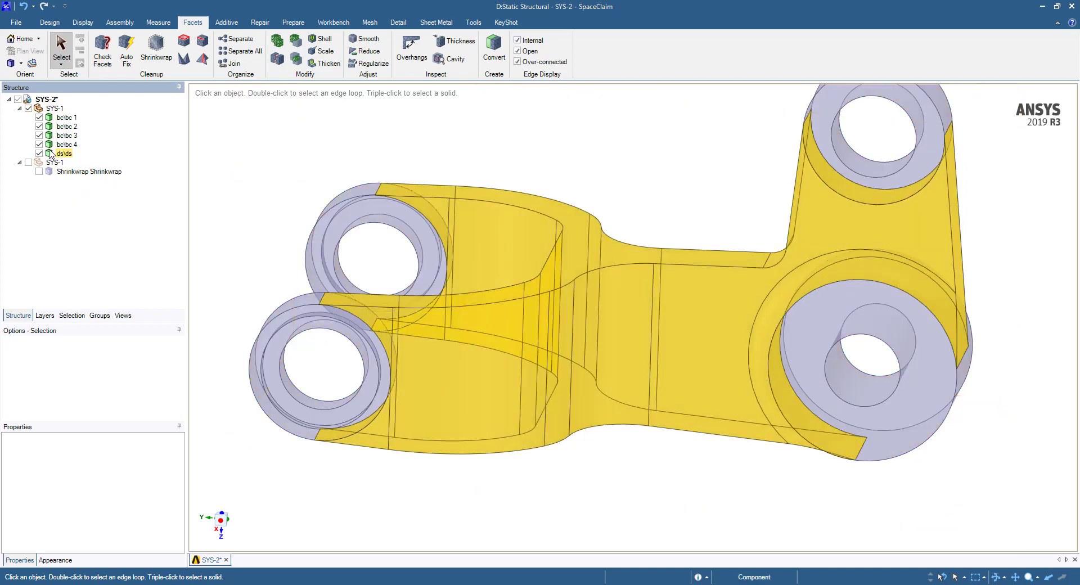
pyautogui.click(39, 152)
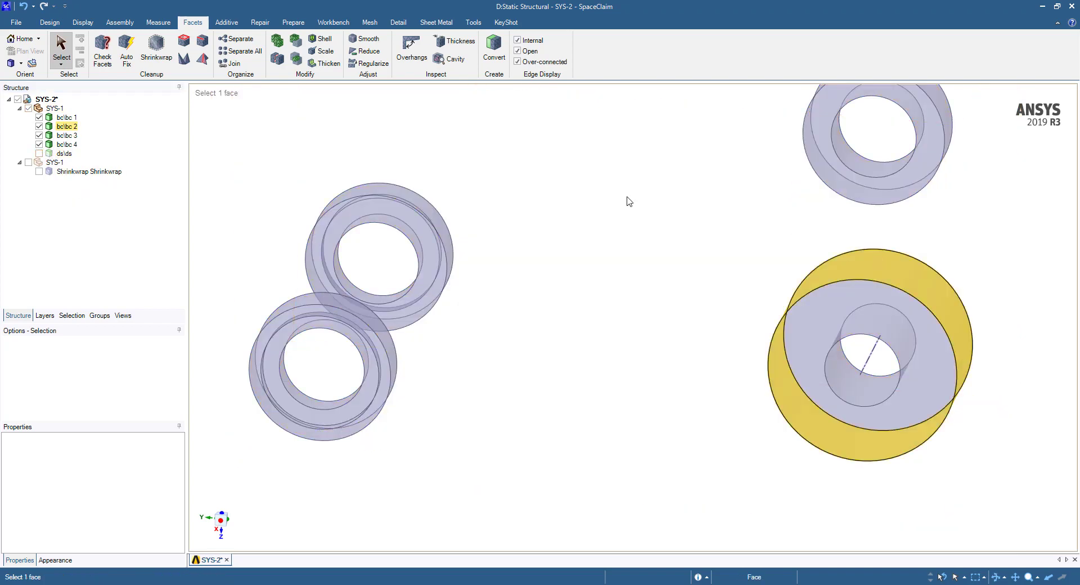
# Copy the outer faces of the four rings and paste them as new surface bodies.
pyautogui.moveTo(421, 276); pyautogui.dragTo(397, 264, button='middle')
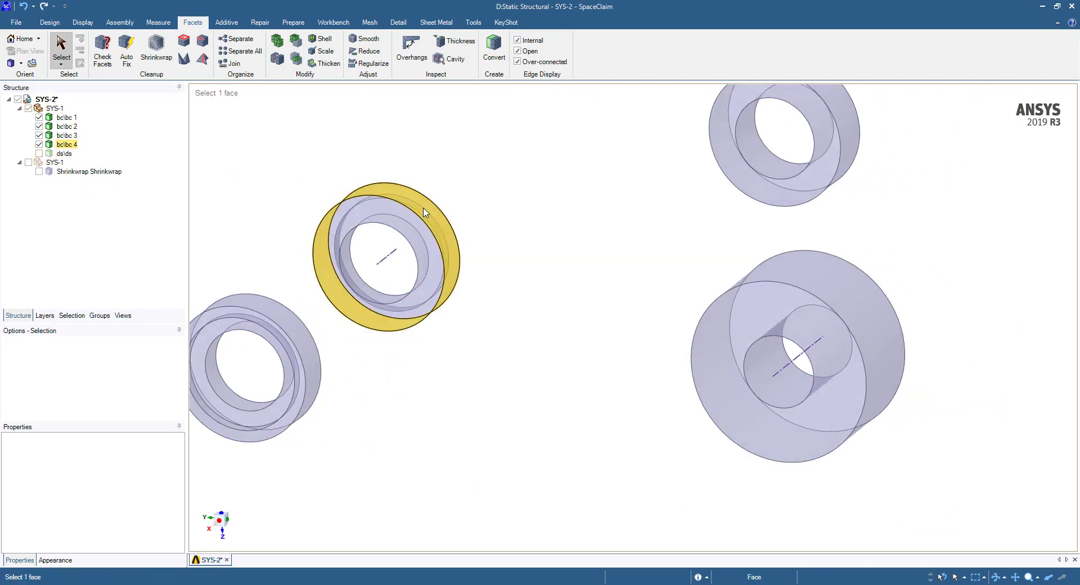
pyautogui.keyDown('ctrl'); pyautogui.click(424, 212); pyautogui.keyUp('ctrl')
pyautogui.keyDown('ctrl'); pyautogui.click(310, 360); pyautogui.keyUp('ctrl')
pyautogui.keyDown('ctrl'); pyautogui.click(857, 306); pyautogui.keyUp('ctrl')
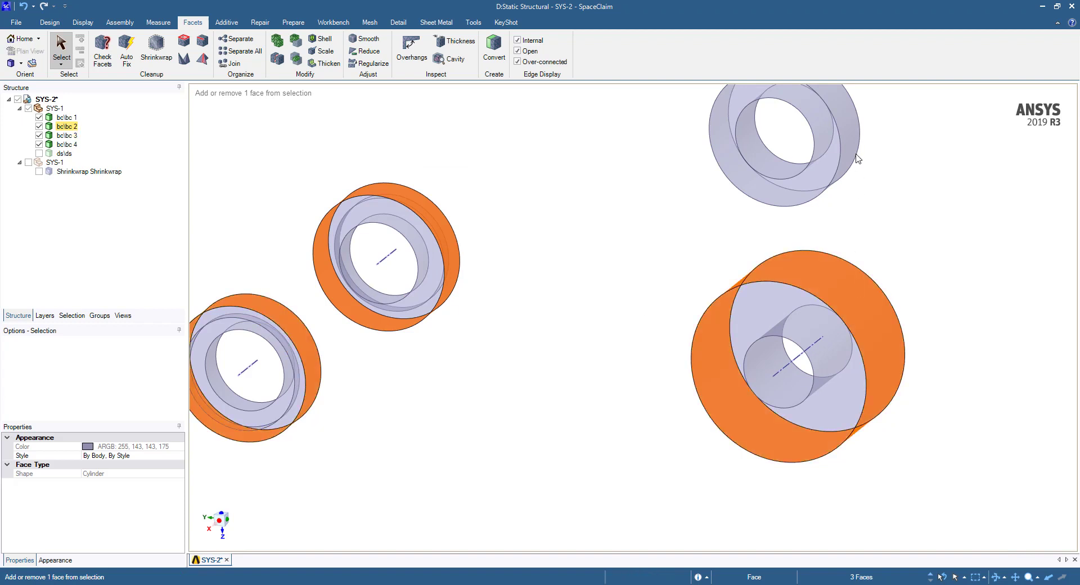
pyautogui.keyDown('ctrl'); pyautogui.click(855, 160); pyautogui.keyUp('ctrl')
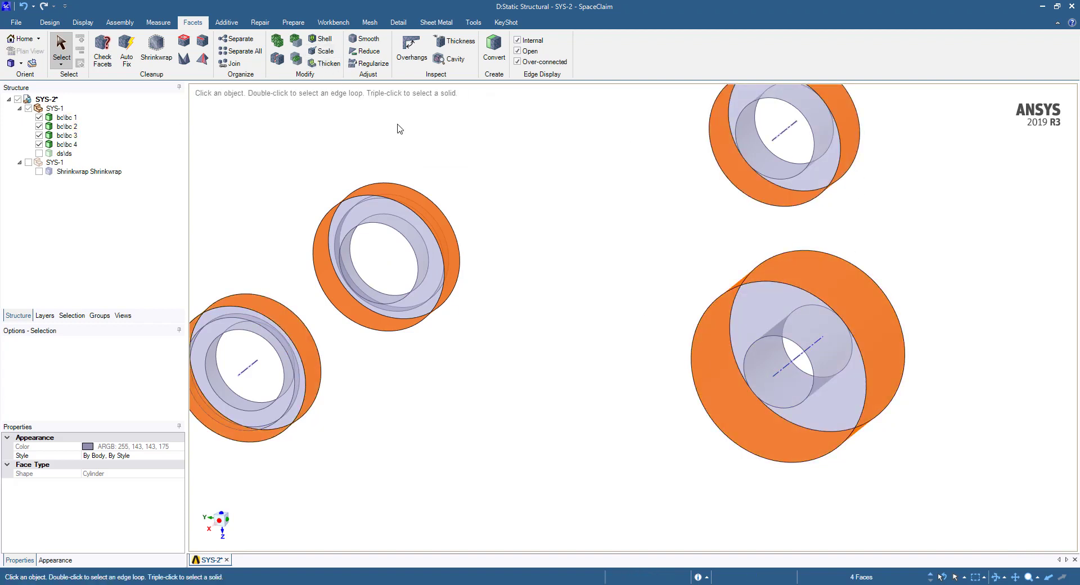
pyautogui.press('ctrl')
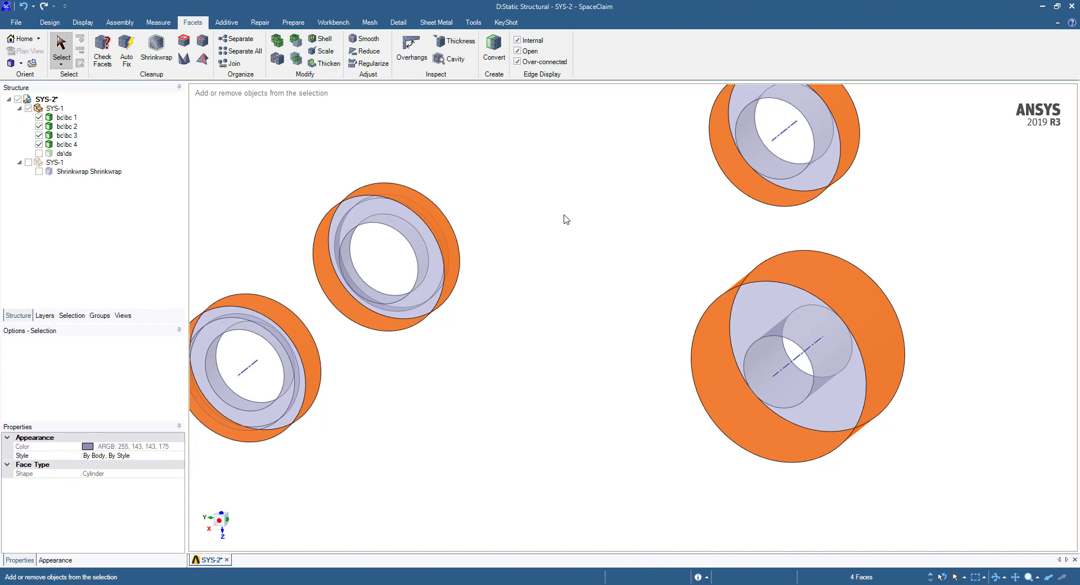
pyautogui.hotkey('ctrl', 'c')
pyautogui.hotkey('ctrl', 'v')
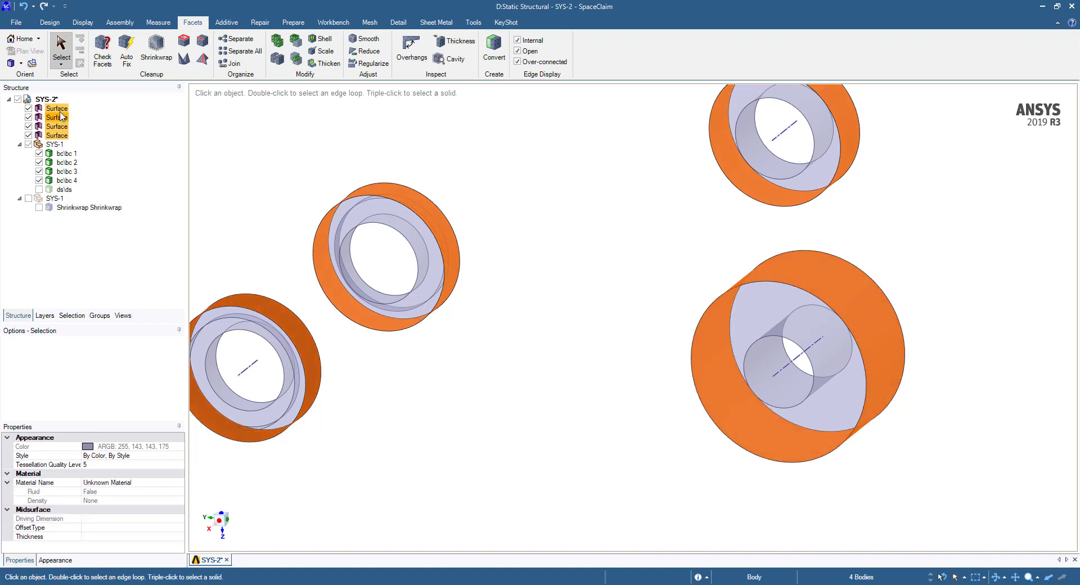
# Hide the original ring bodies and delete the redundant middle ring surface.
pyautogui.click(28, 144)
pyautogui.click(394, 162)
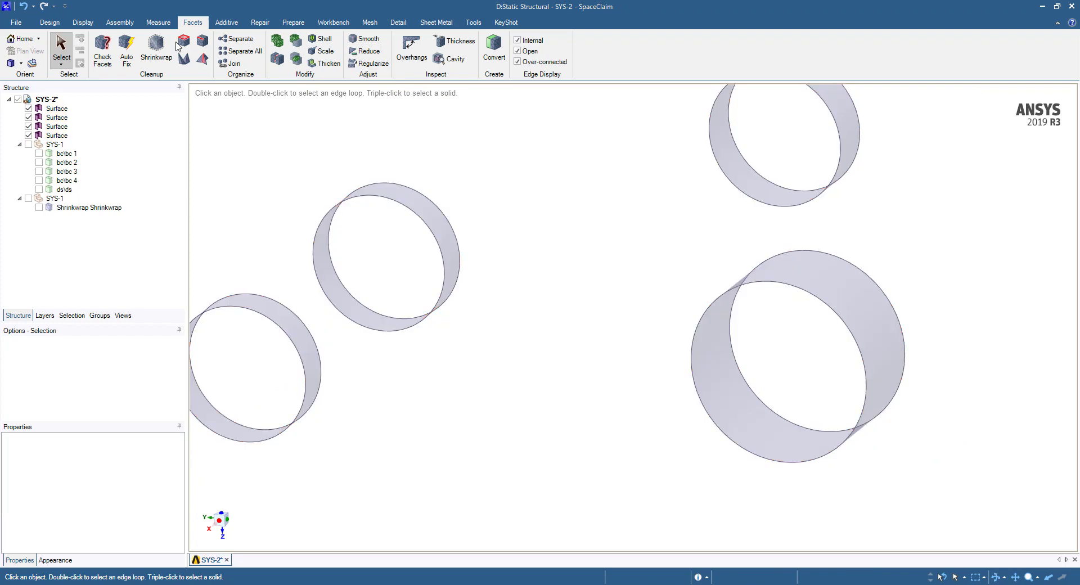
pyautogui.scroll(-3, 801, 346)
pyautogui.scroll(3, 450, 308)
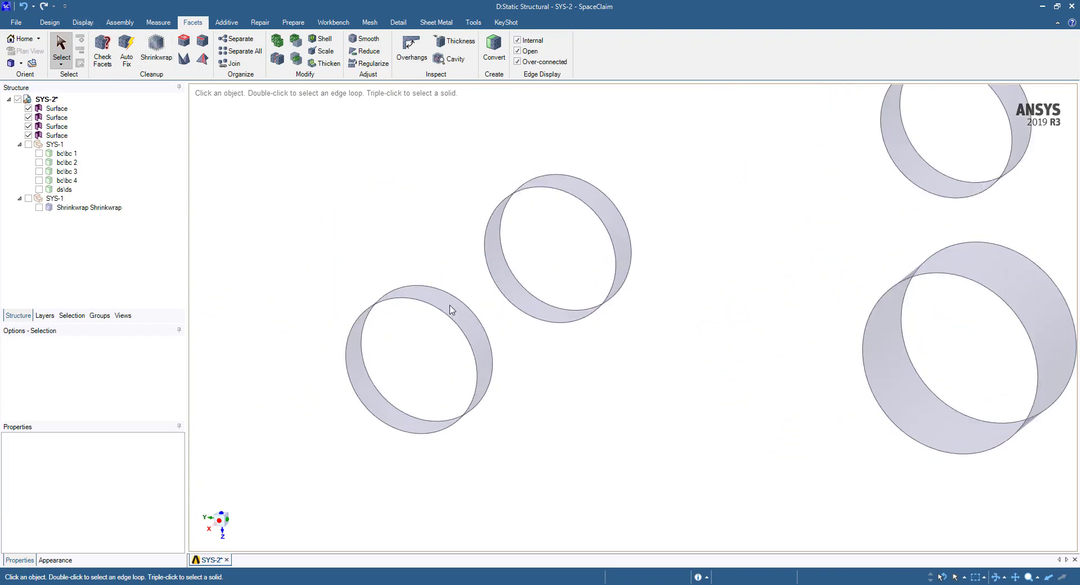
pyautogui.click(523, 292)
pyautogui.click(523, 292)
pyautogui.press('Delete')
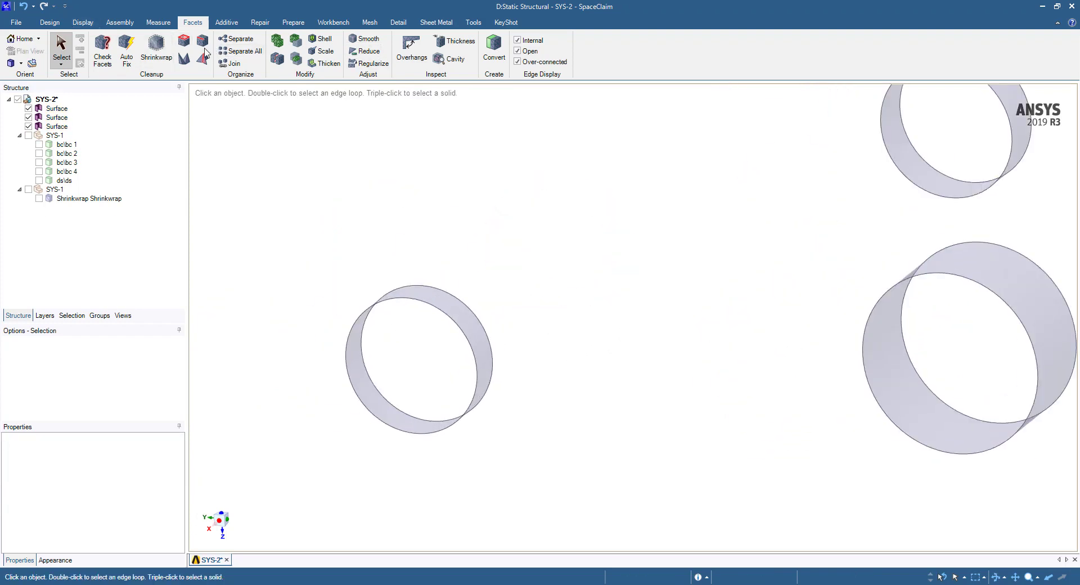
# Use Pull to thicken the left ring into a solid disk and the right ring into a tube.
pyautogui.click(50, 23)
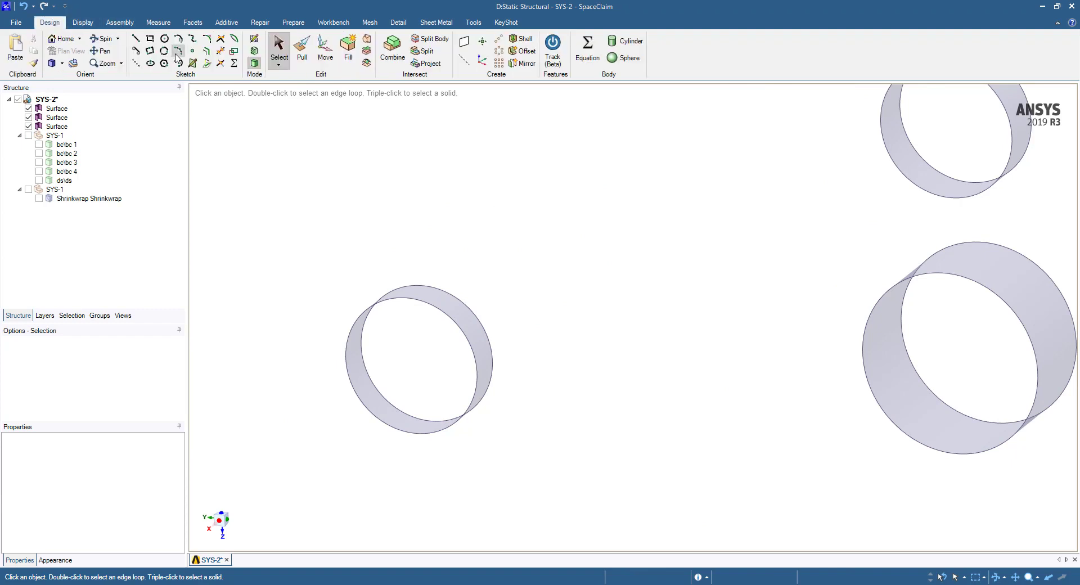
pyautogui.click(302, 51)
pyautogui.click(387, 363)
pyautogui.moveTo(414, 357)
pyautogui.mouseDown()
pyautogui.moveTo(429, 347)
pyautogui.moveTo(414, 362)
pyautogui.mouseUp()
pyautogui.click(850, 307)
pyautogui.moveTo(851, 308); pyautogui.dragTo(877, 317)
pyautogui.click(205, 228)
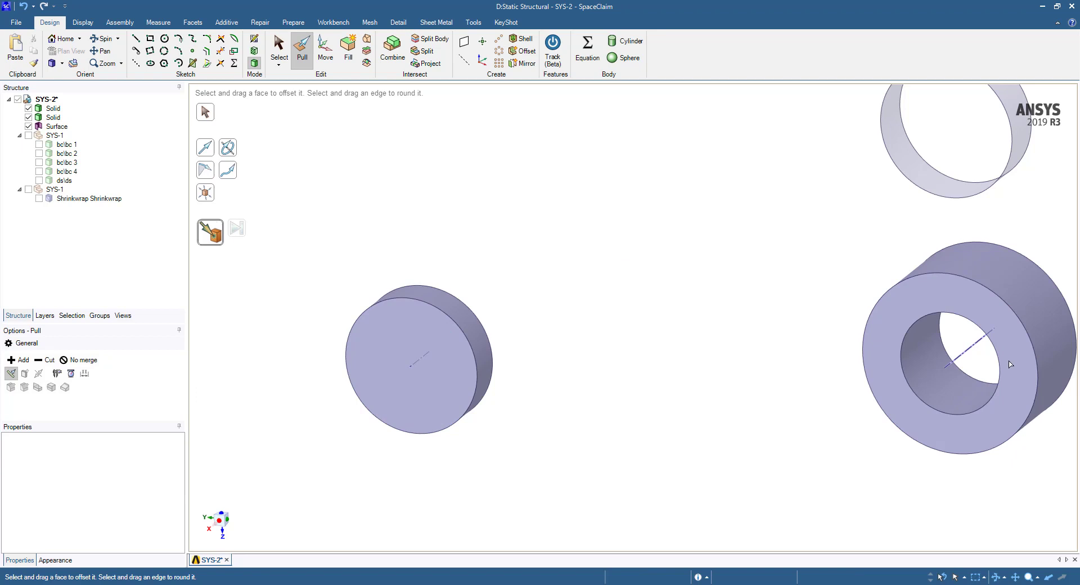
pyautogui.click(924, 363)
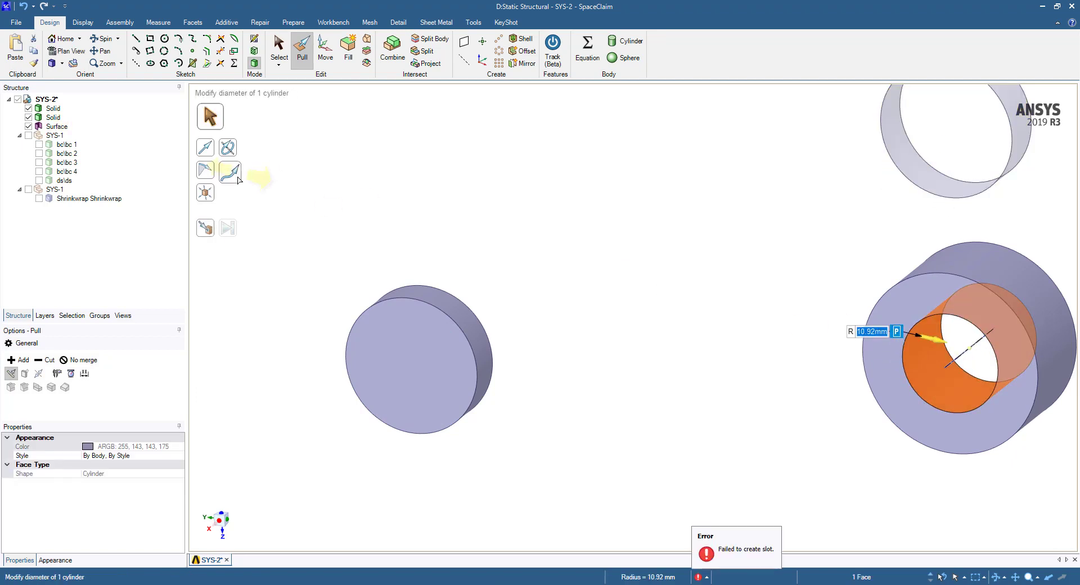
# Fill the right tube's hole, and thicken the top ring into a tube with its hole filled.
pyautogui.moveTo(924, 363); pyautogui.dragTo(967, 405)
pyautogui.moveTo(922, 174); pyautogui.dragTo(930, 182)
pyautogui.press('u')
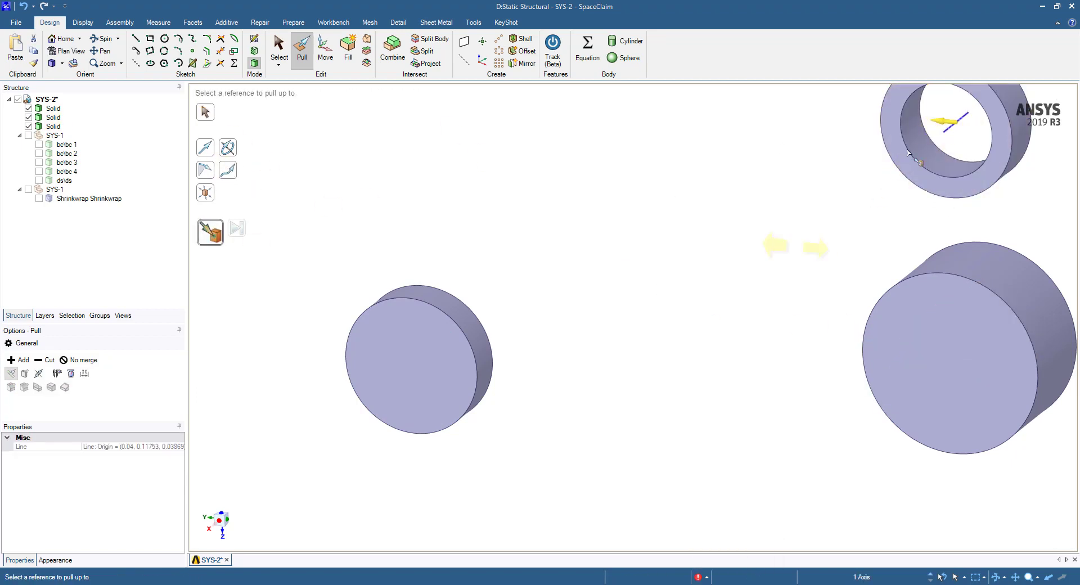
pyautogui.press('Escape')
pyautogui.press('s')
pyautogui.click(927, 161)
pyautogui.click(302, 53)
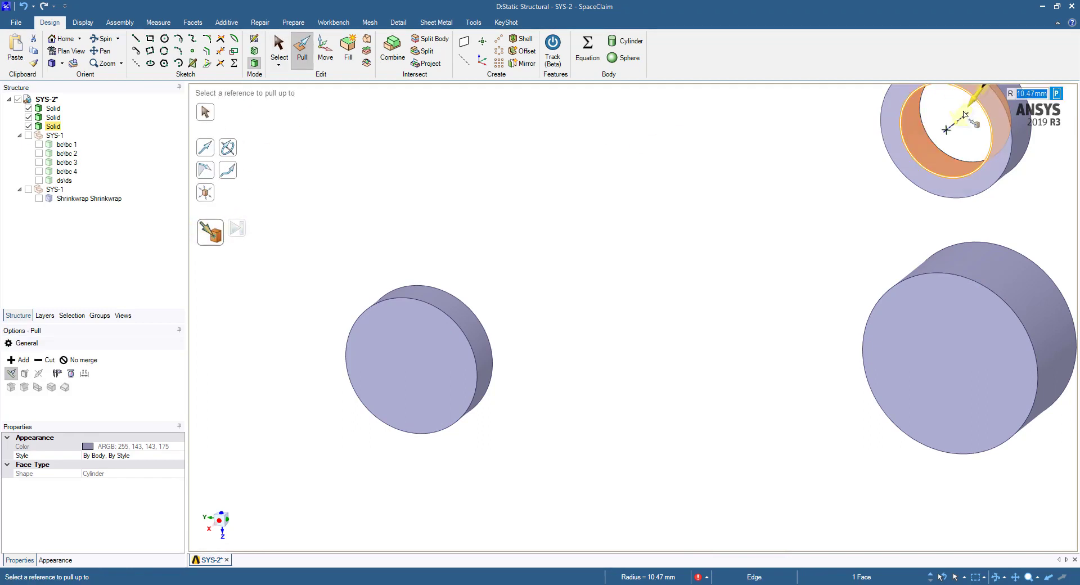
pyautogui.press('f')
# Pull the left disk into a long cylinder and lengthen its end face across the lever.
pyautogui.scroll(-3, 518, 219)
pyautogui.click(441, 324)
pyautogui.moveTo(440, 324); pyautogui.dragTo(388, 371)
pyautogui.click(571, 304)
pyautogui.moveTo(572, 304); pyautogui.dragTo(697, 185, button='middle')
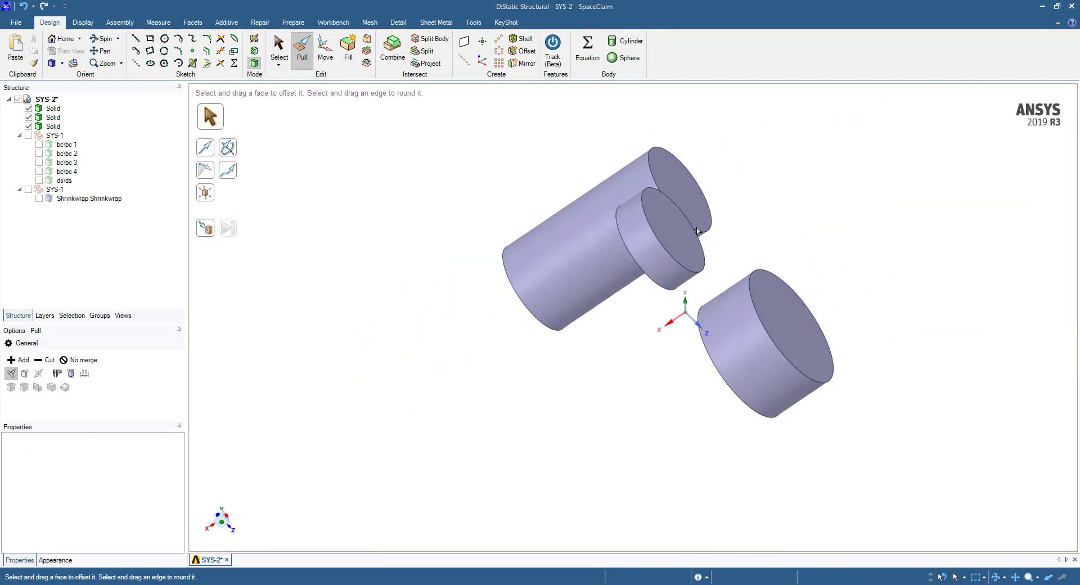
pyautogui.click(697, 181)
pyautogui.moveTo(697, 181); pyautogui.dragTo(956, 95)
# Lengthen the right-side cylinders by pulling their end faces outward.
pyautogui.moveTo(956, 96); pyautogui.dragTo(861, 169, button='middle')
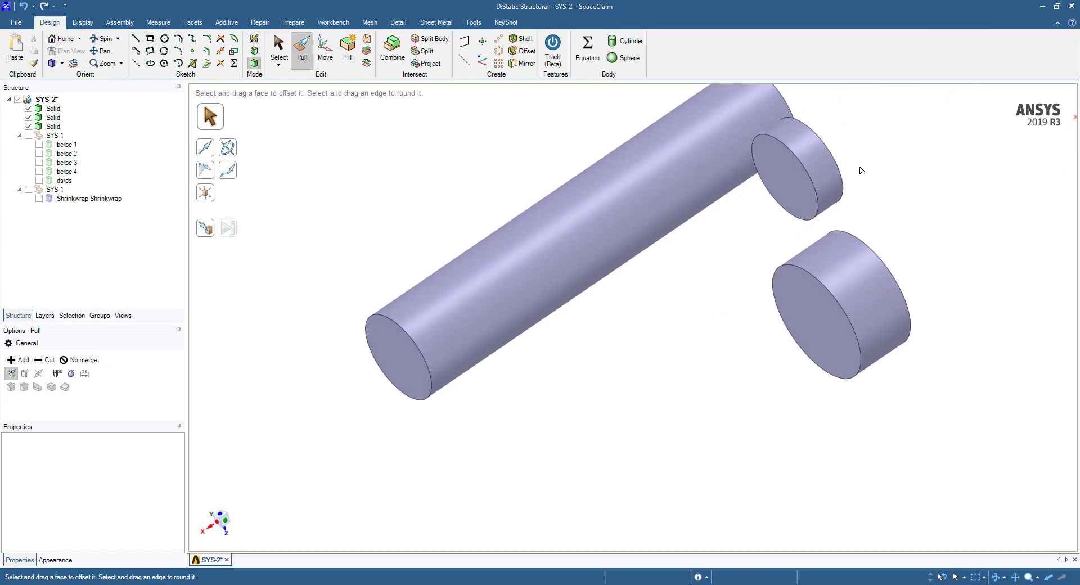
pyautogui.click(785, 216)
pyautogui.moveTo(784, 216); pyautogui.dragTo(786, 219)
pyautogui.click(816, 321)
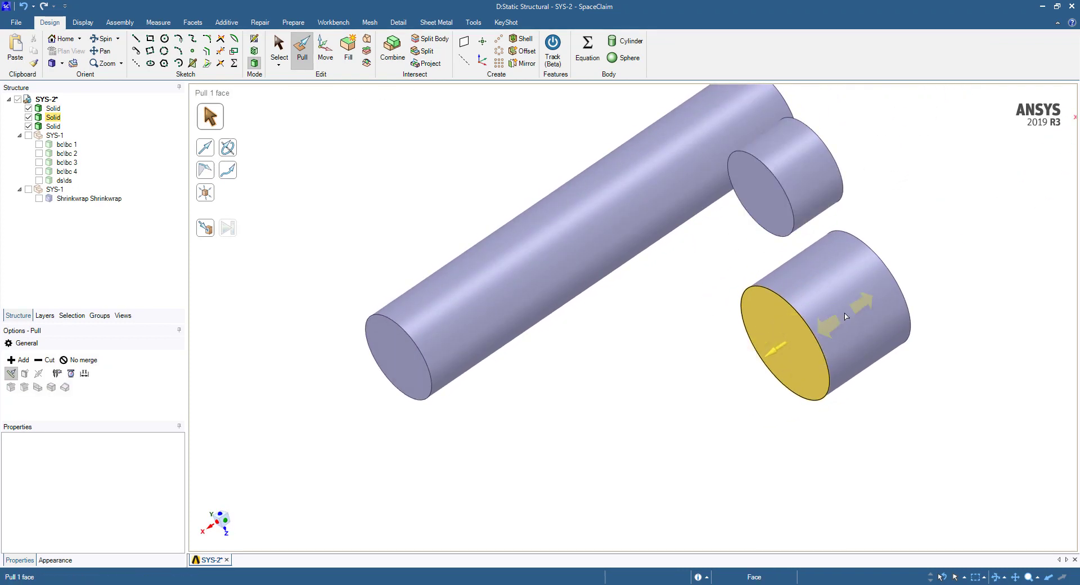
pyautogui.moveTo(815, 321); pyautogui.dragTo(771, 345, button='middle')
pyautogui.click(771, 345)
pyautogui.click(923, 242)
pyautogui.click(923, 242)
pyautogui.moveTo(923, 243); pyautogui.dragTo(967, 231)
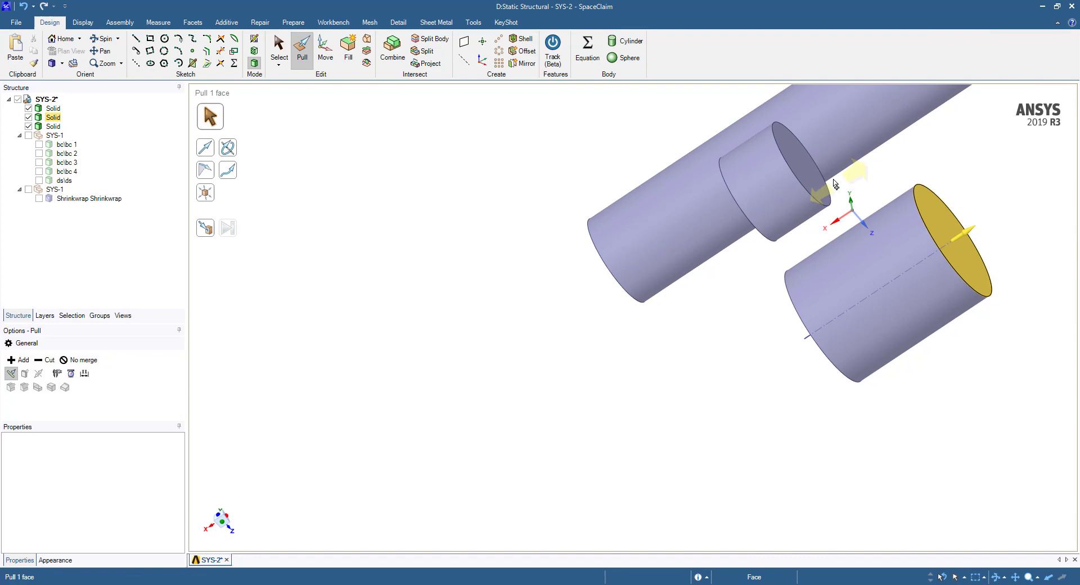
# Pull the middle section's end face outward and check the three cylinders from new angles.
pyautogui.click(821, 186)
pyautogui.moveTo(821, 186); pyautogui.dragTo(854, 162)
pyautogui.click(843, 212)
pyautogui.moveTo(844, 212); pyautogui.dragTo(855, 237, button='middle')
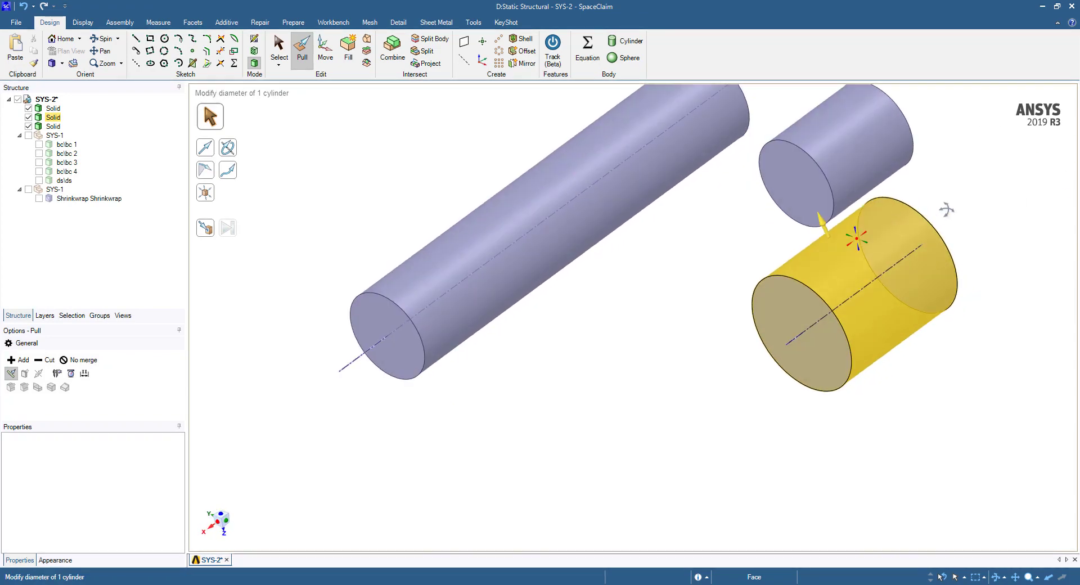
pyautogui.click(727, 372)
pyautogui.moveTo(514, 255); pyautogui.dragTo(696, 240, button='middle')
pyautogui.press('s')
pyautogui.click(39, 198)
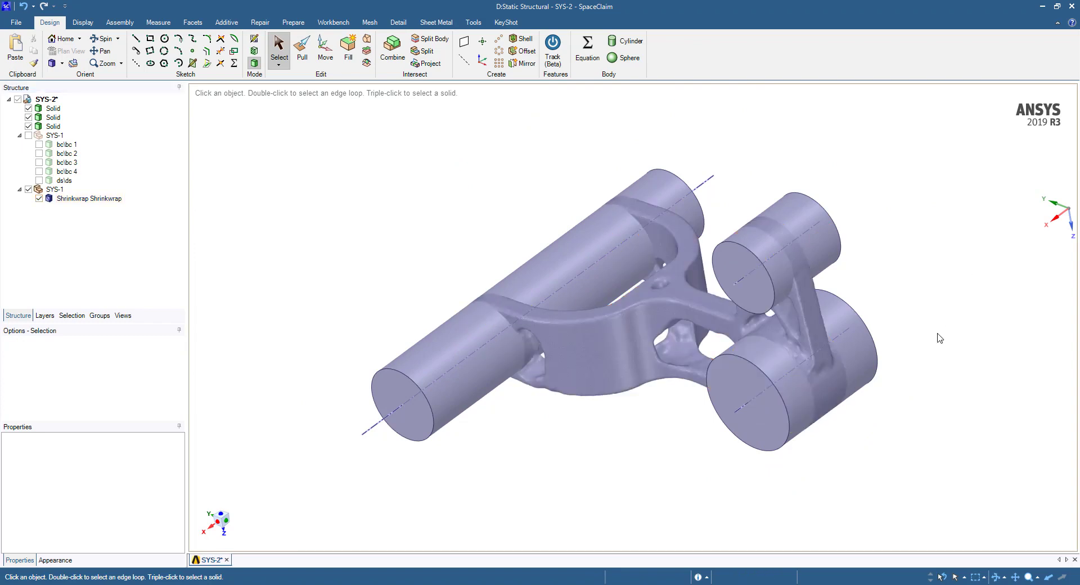
pyautogui.moveTo(936, 337); pyautogui.dragTo(935, 405, button='middle')
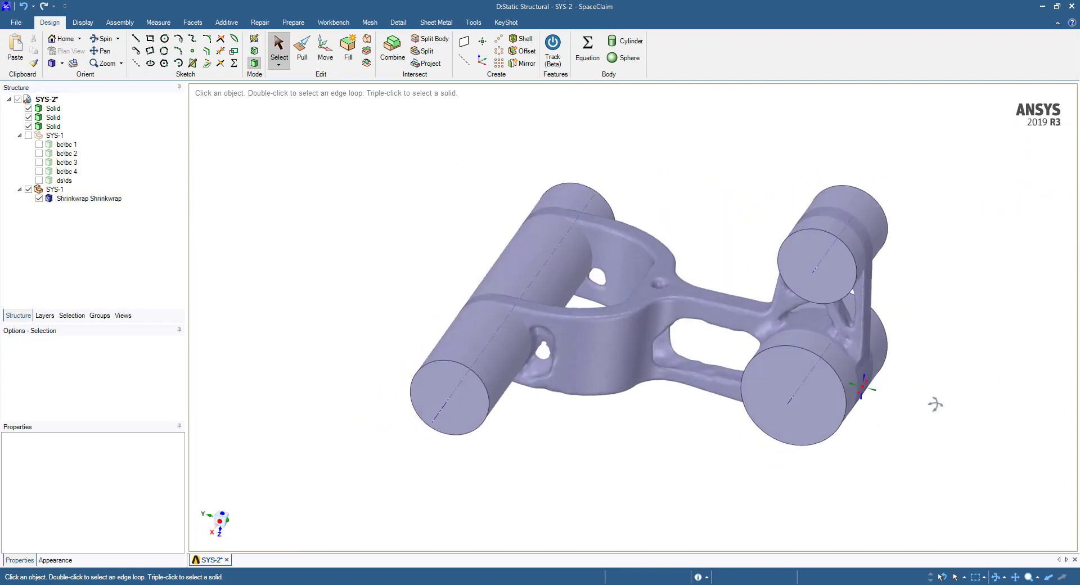
pyautogui.click(190, 22)
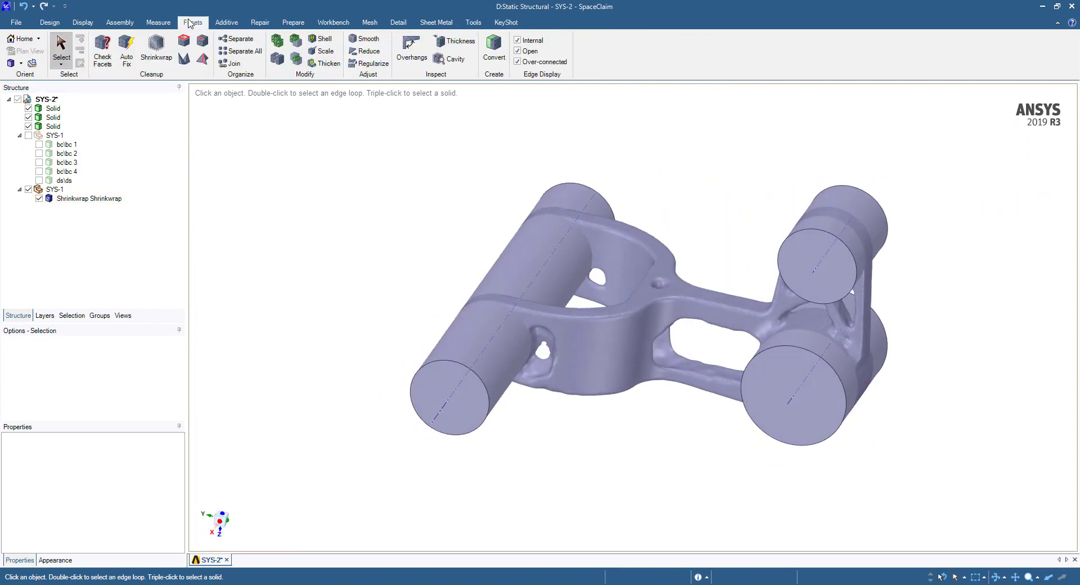
pyautogui.click(294, 41)
pyautogui.click(632, 329)
pyautogui.click(861, 223)
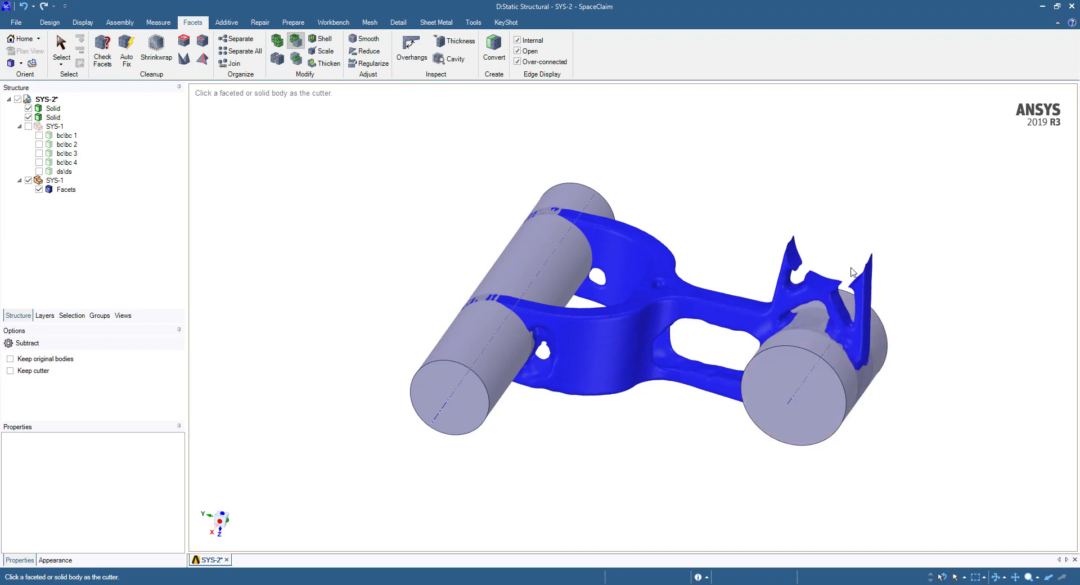
pyautogui.hotkey('ctrl', 'z')
pyautogui.click(60, 47)
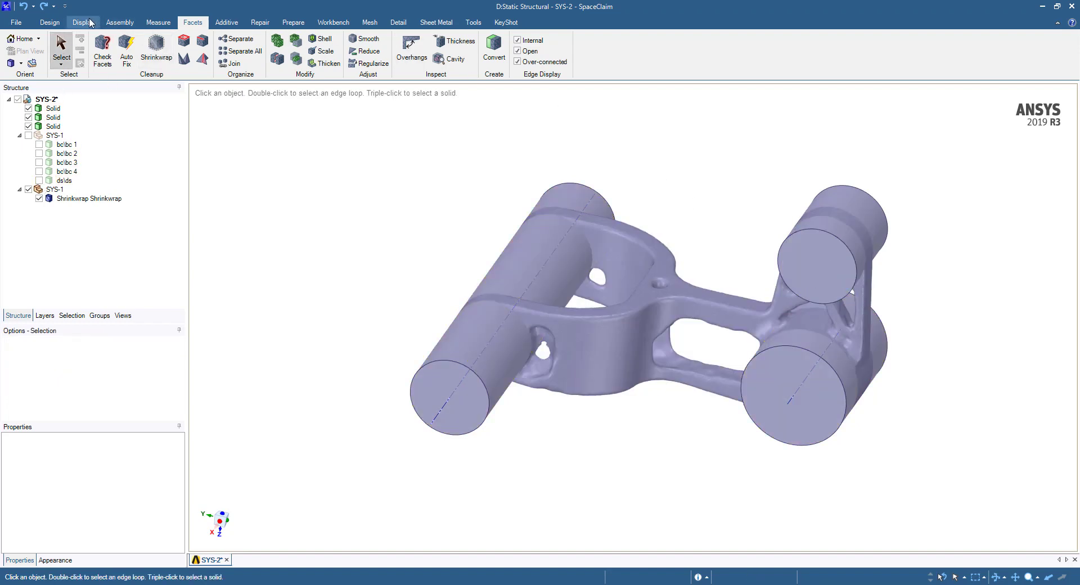
# With Pull, set the left and top-right cylinder radii to 14.9 mm and the lower-right to 19.9 mm.
pyautogui.click(50, 22)
pyautogui.click(302, 51)
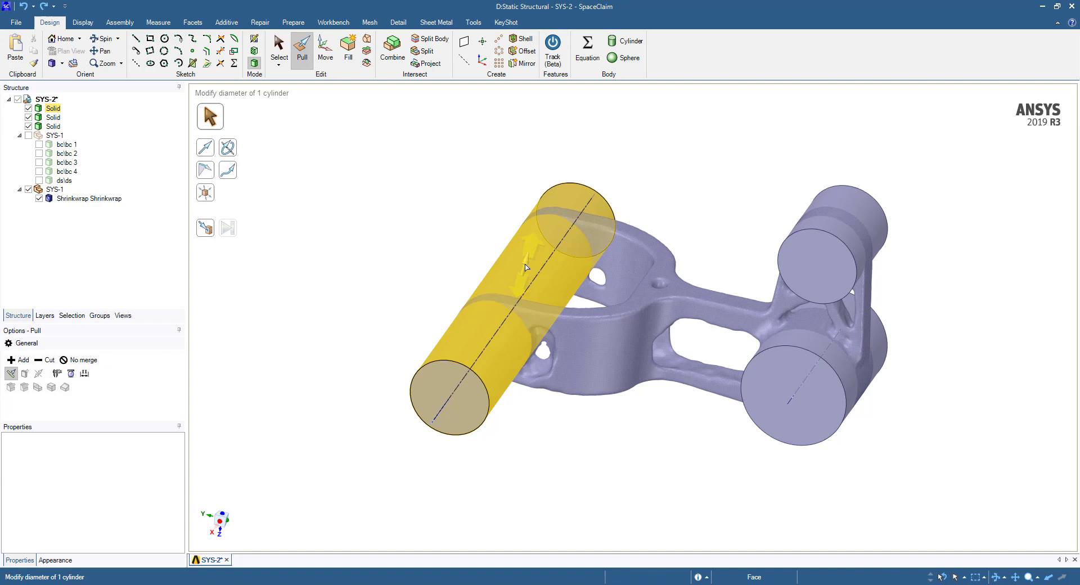
pyautogui.click(525, 259)
pyautogui.write('14')
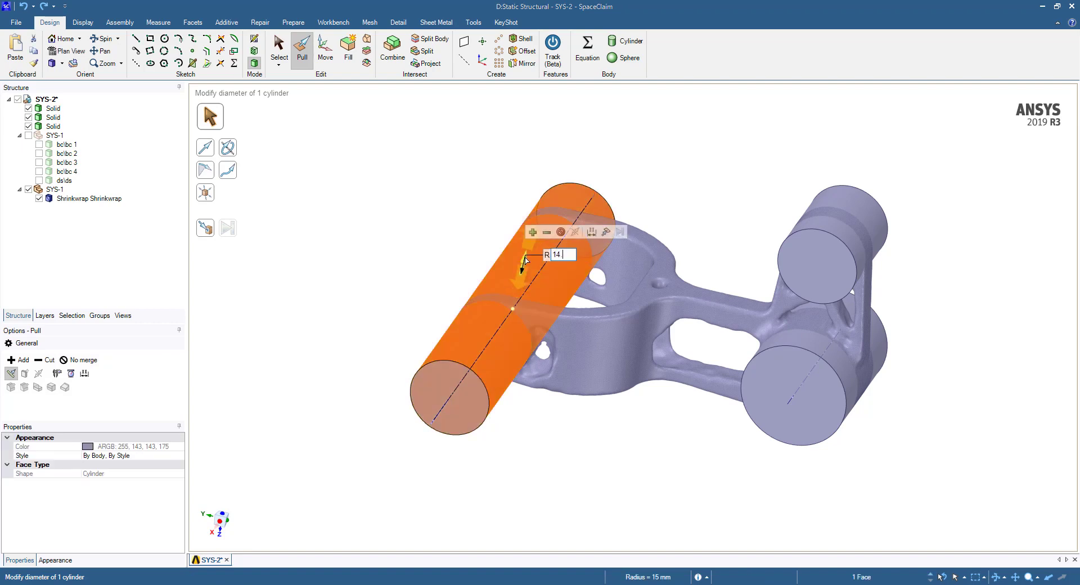
pyautogui.write('.9')
pyautogui.press('Return')
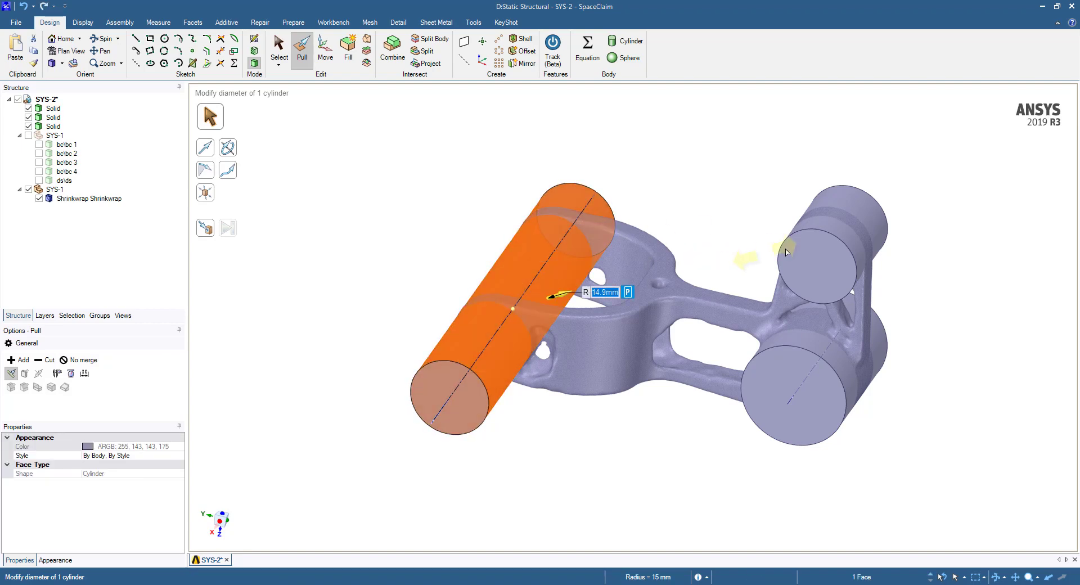
pyautogui.click(859, 206)
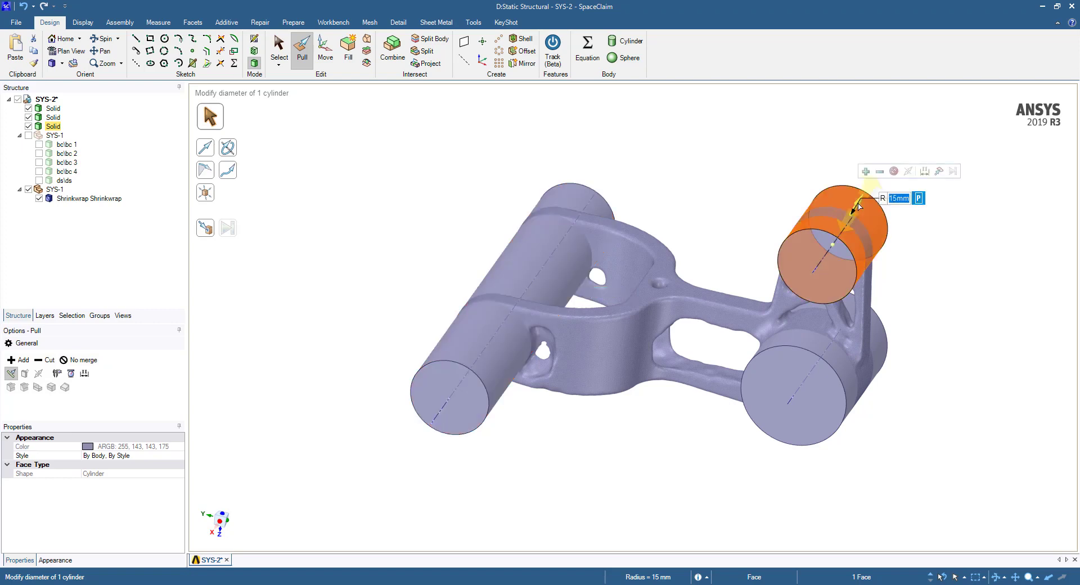
pyautogui.write('14.9')
pyautogui.press('Return')
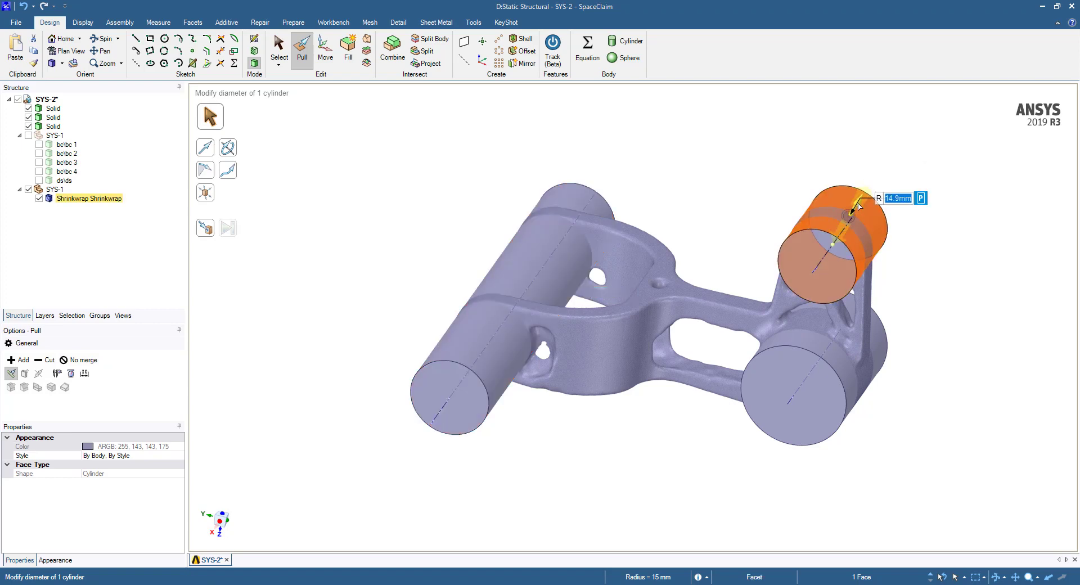
pyautogui.click(857, 363)
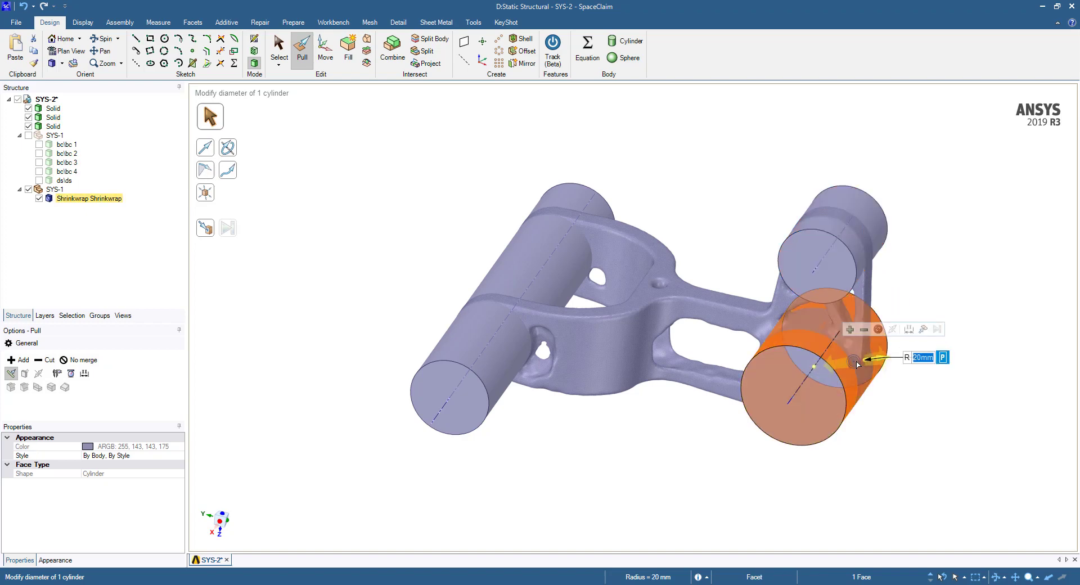
pyautogui.write('19')
pyautogui.press('Return')
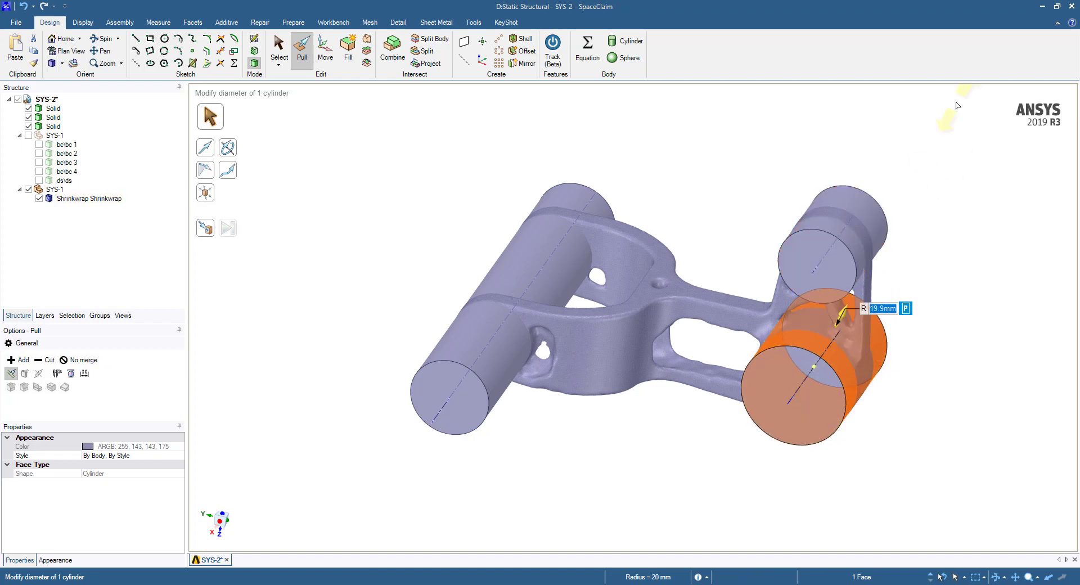
pyautogui.press('Escape')
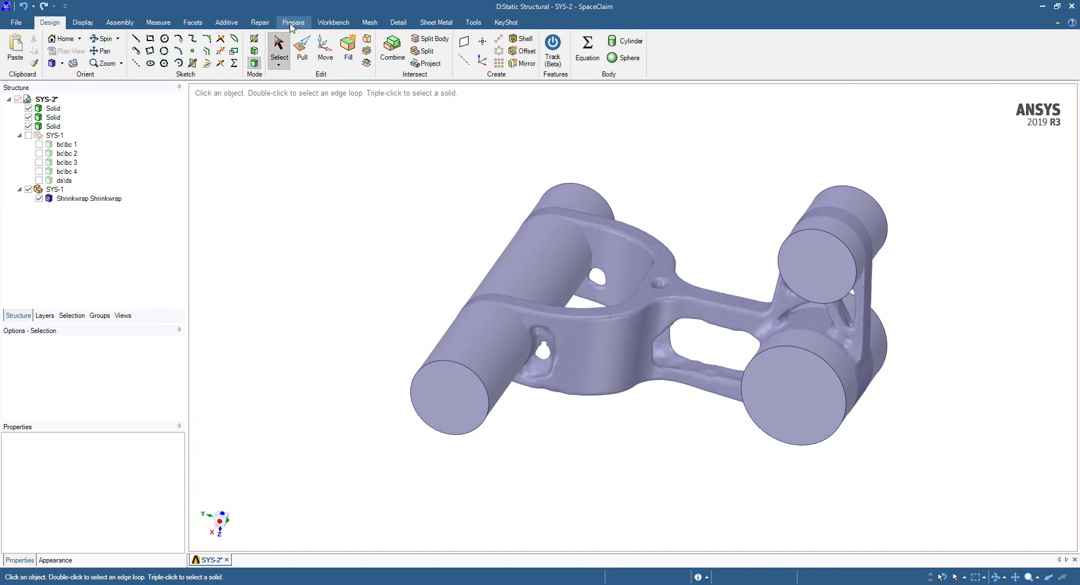
# Use Facets Subtract to cut the left, top-right and lower-right cylinders from the Shrinkwrap lever.
pyautogui.click(195, 24)
pyautogui.click(297, 43)
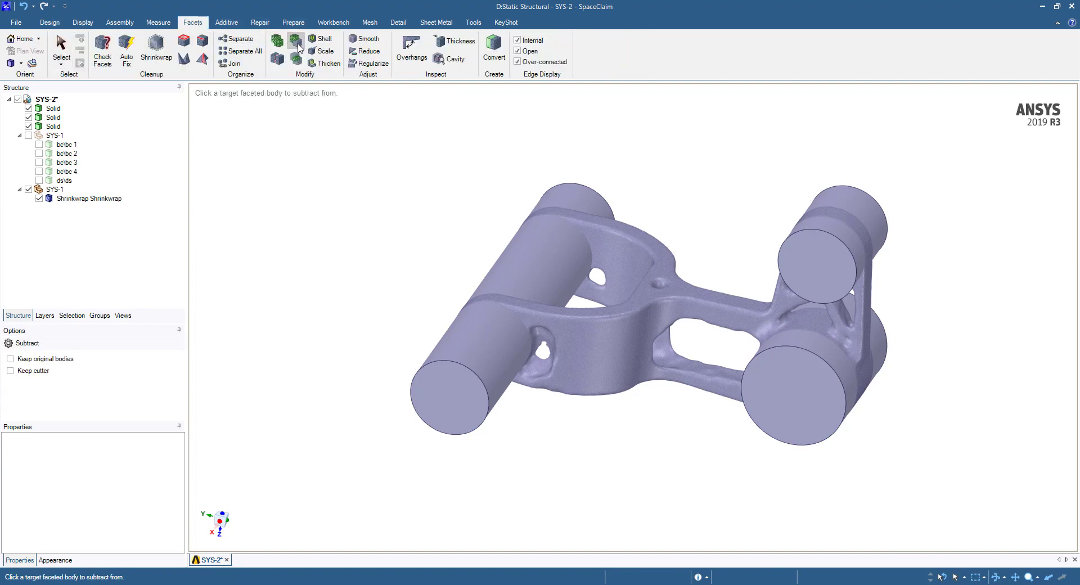
pyautogui.click(619, 332)
pyautogui.click(464, 370)
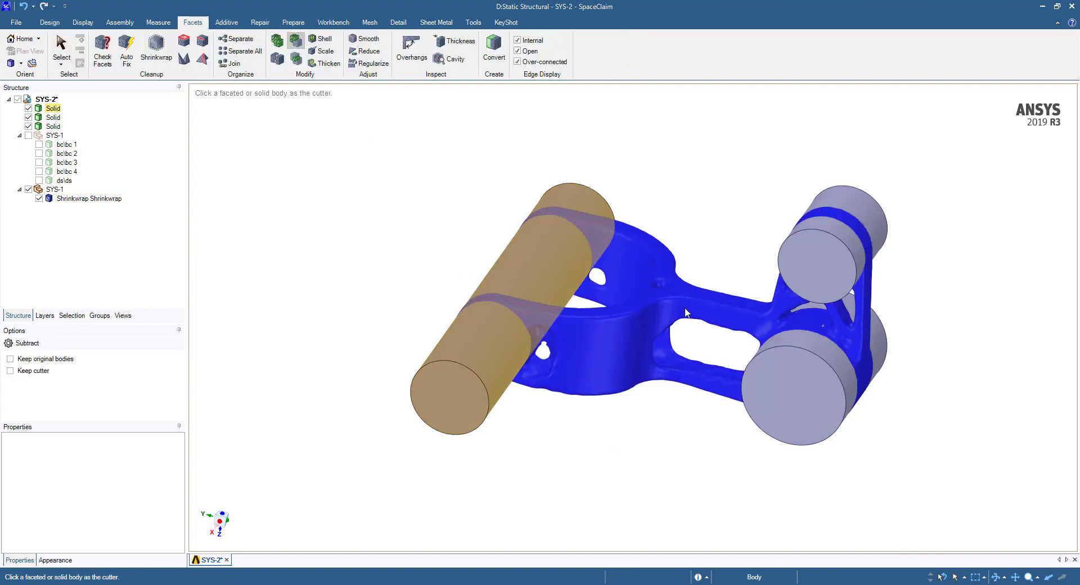
pyautogui.click(837, 252)
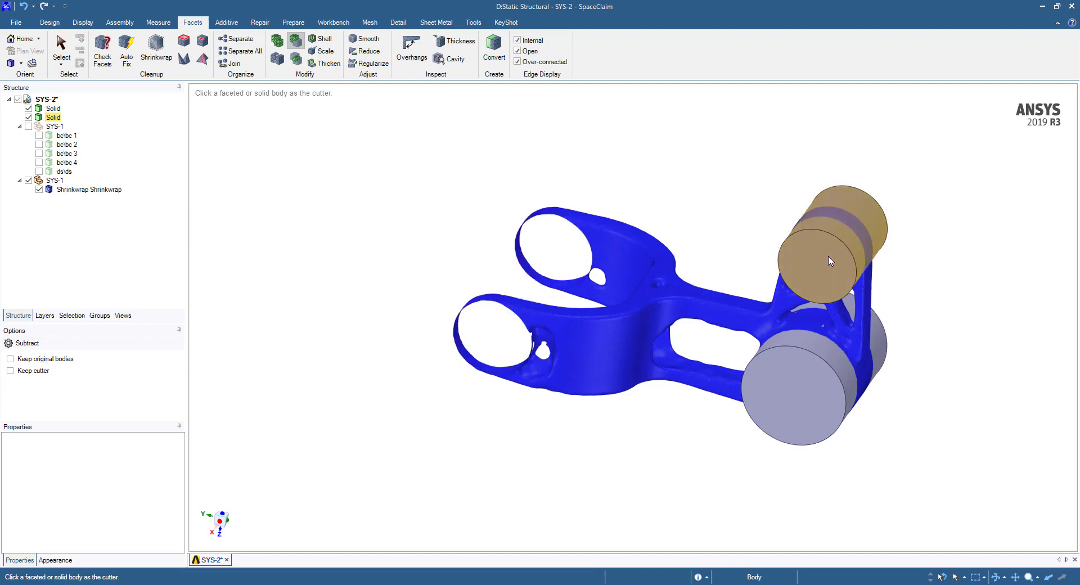
pyautogui.click(807, 381)
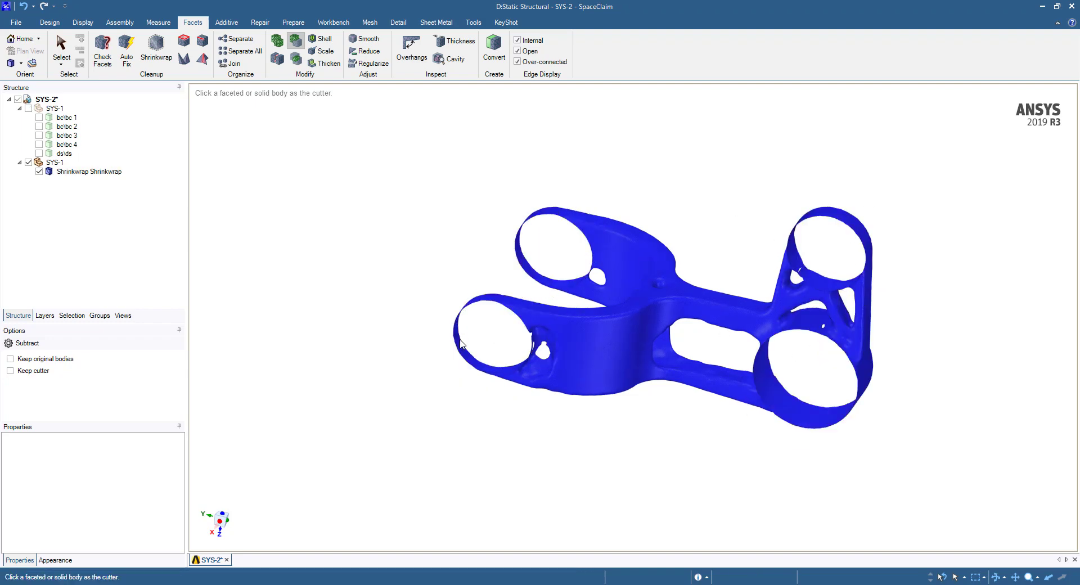
pyautogui.press('Escape')
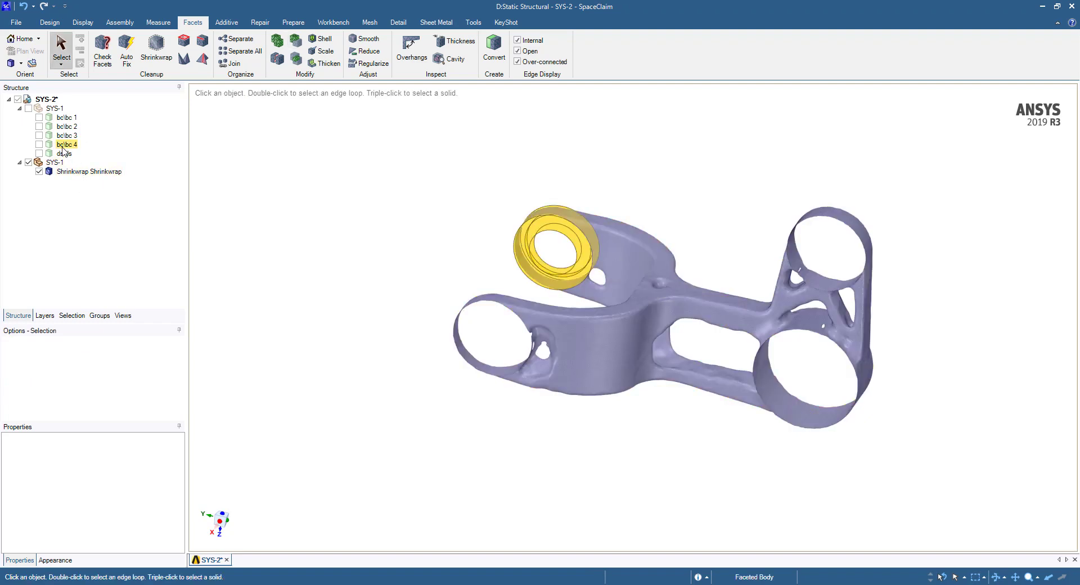
# Show bodies bc\bc 1–4, hide ds\ds and exclude it from the physics analysis.
pyautogui.click(39, 145)
pyautogui.click(38, 135)
pyautogui.click(39, 126)
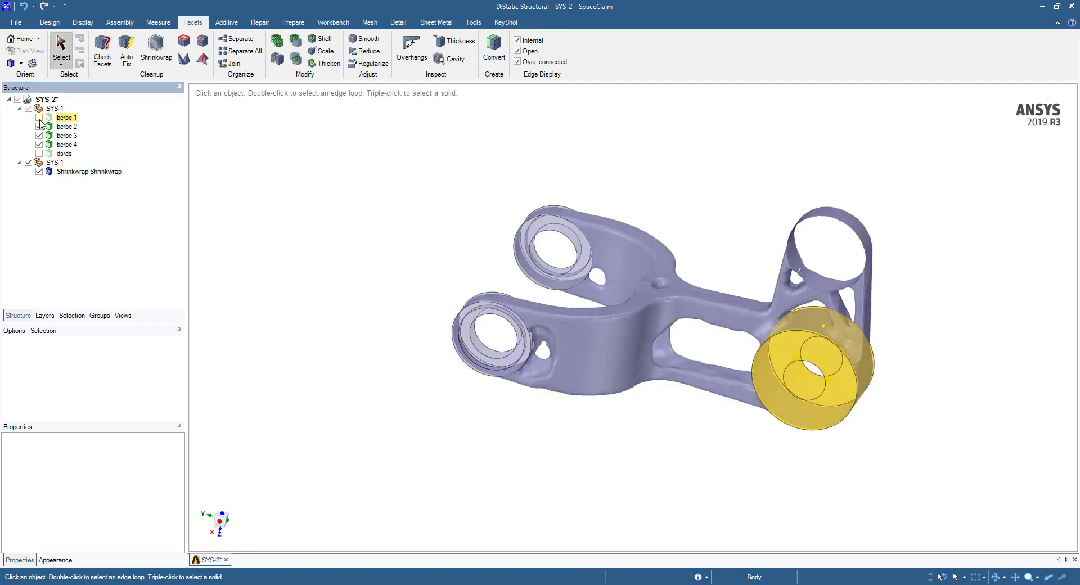
pyautogui.click(39, 118)
pyautogui.click(54, 163)
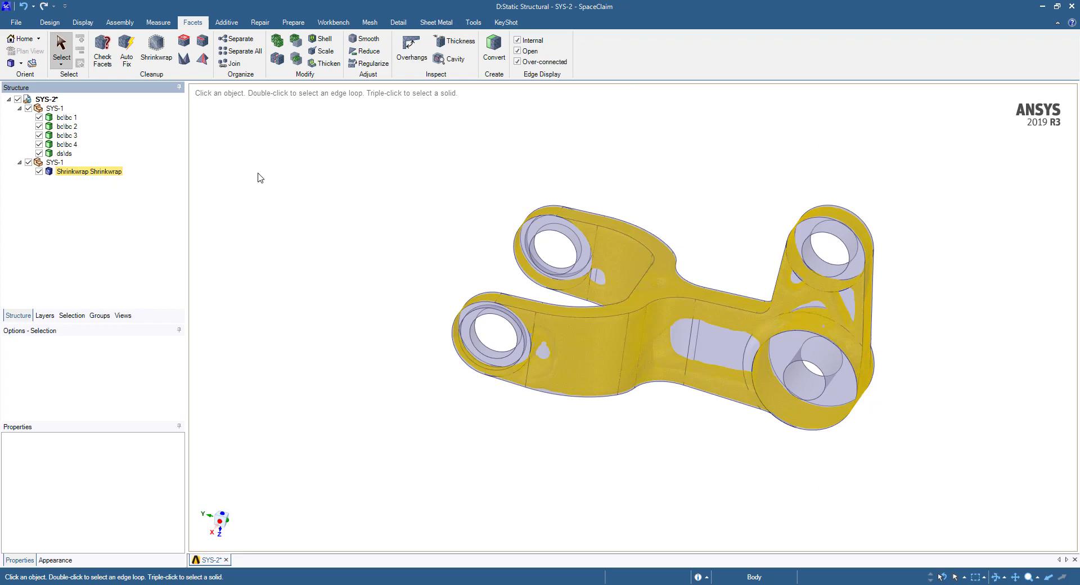
pyautogui.click(39, 152)
pyautogui.rightClick(65, 154)
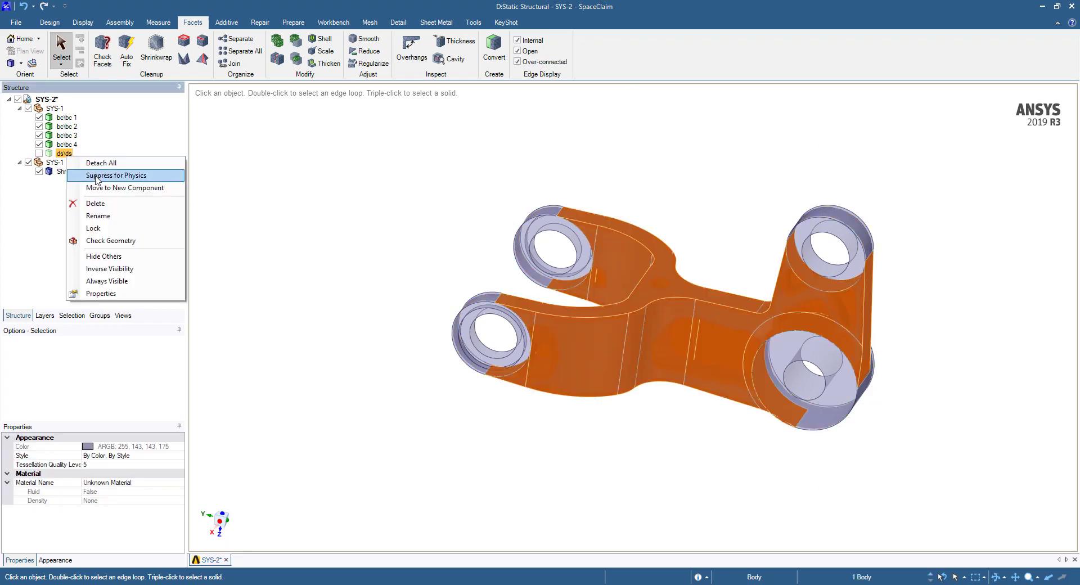
pyautogui.click(96, 175)
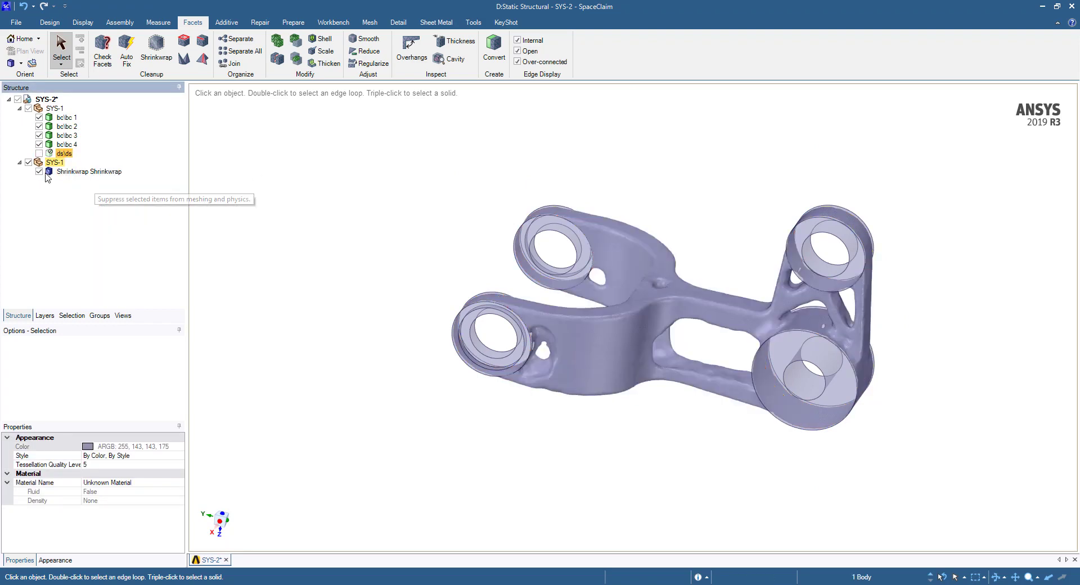
pyautogui.click(414, 196)
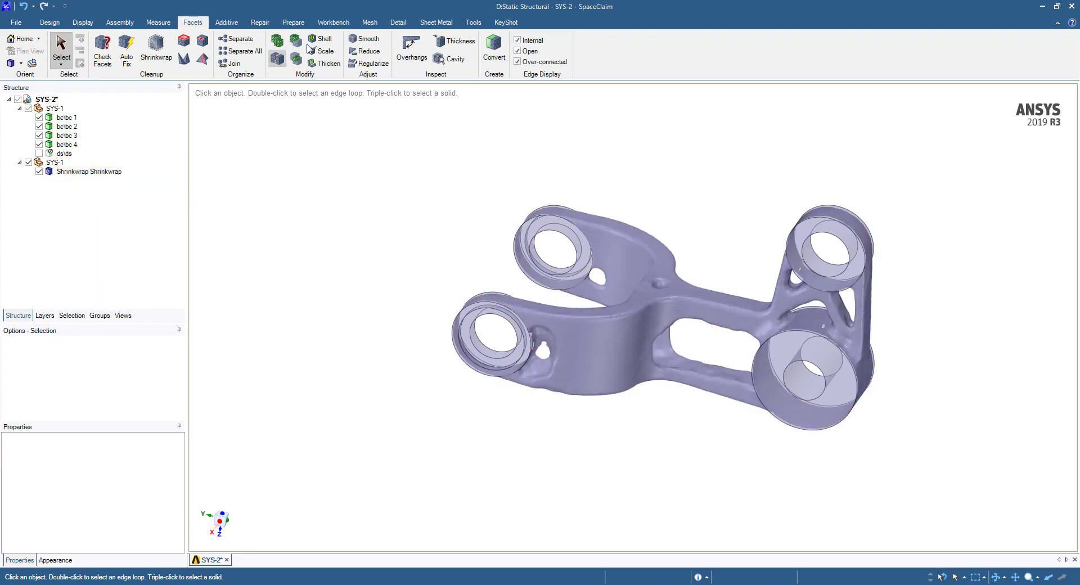
# Merge bc\bc 1, 2, 3 and 4 into the Shrinkwrap body with Facets Merge.
pyautogui.click(278, 42)
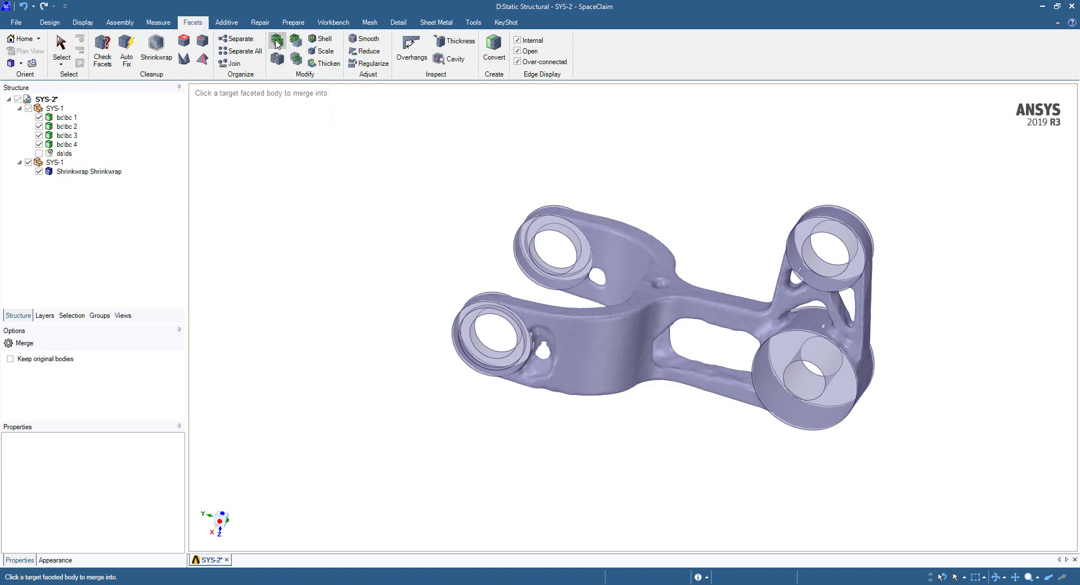
pyautogui.click(650, 337)
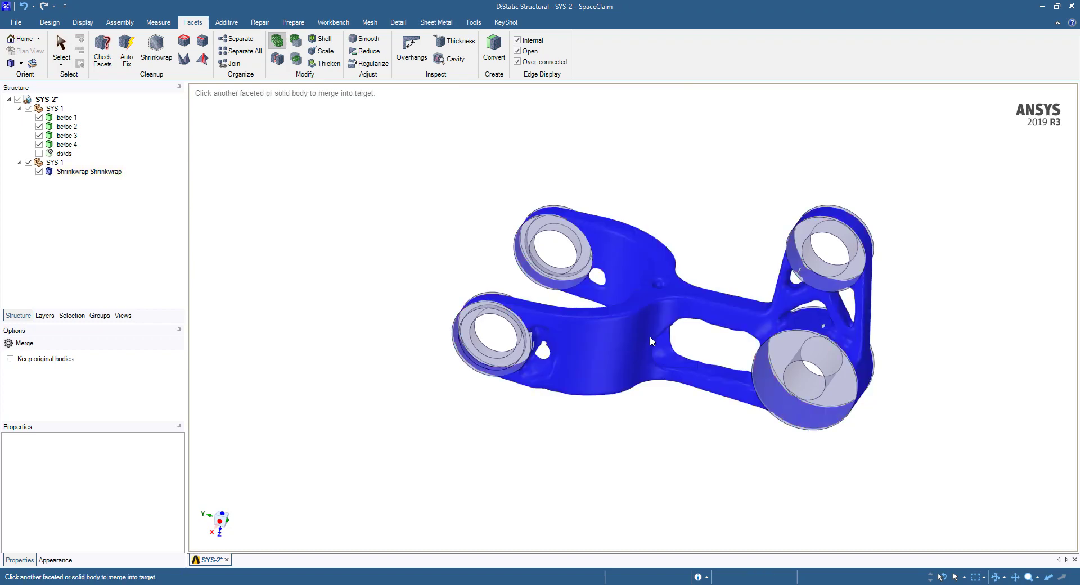
pyautogui.click(818, 285)
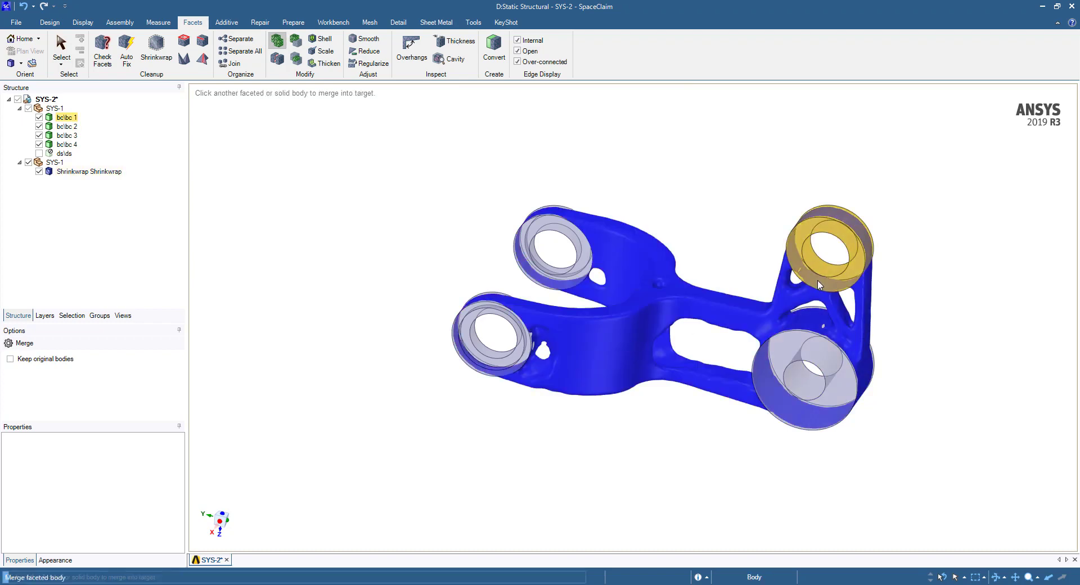
pyautogui.click(797, 356)
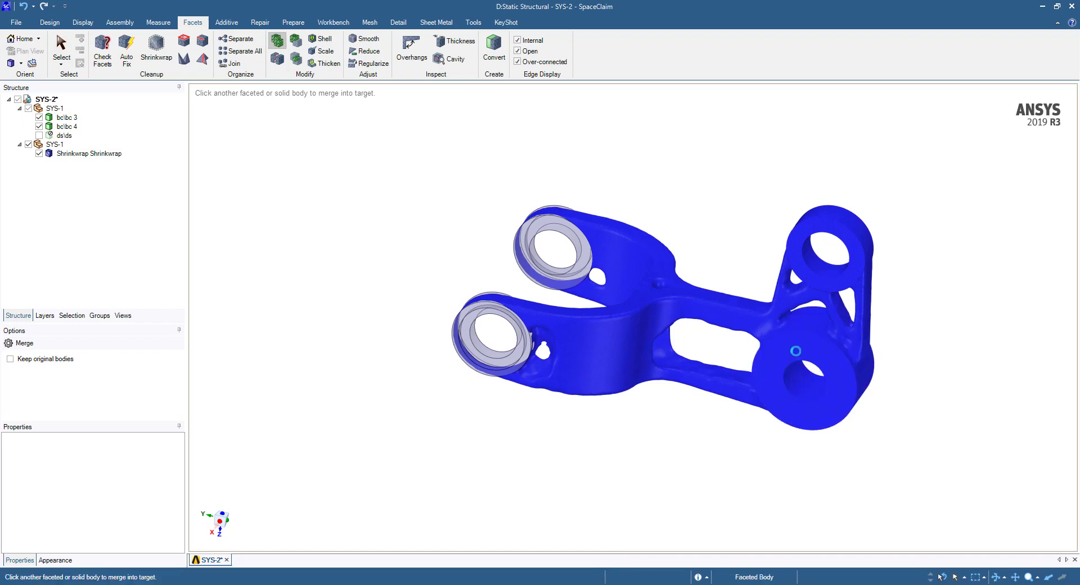
pyautogui.click(523, 349)
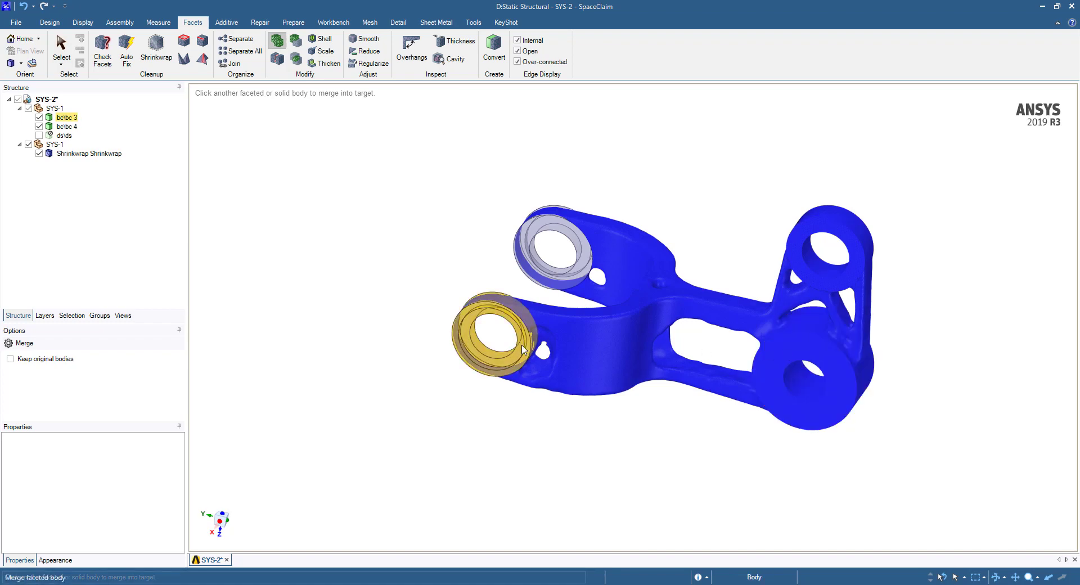
pyautogui.click(589, 247)
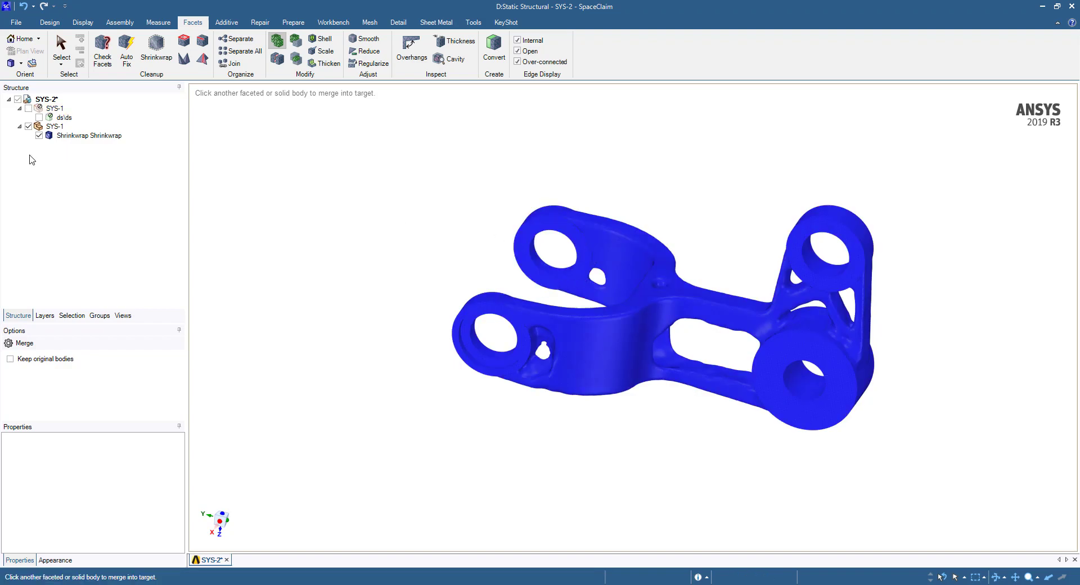
pyautogui.scroll(5, 630, 310)
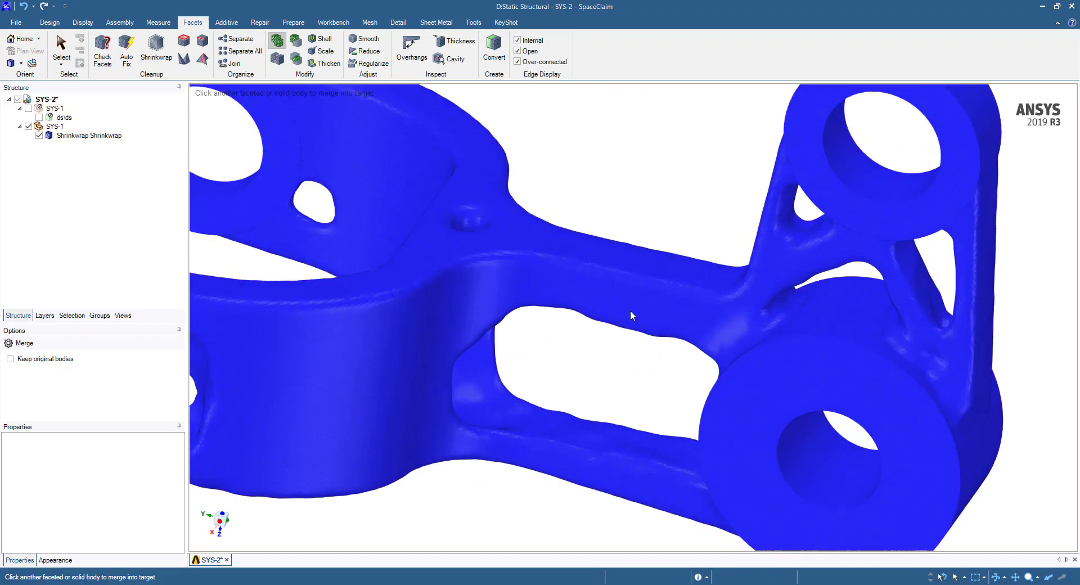
pyautogui.scroll(-3, 630, 309)
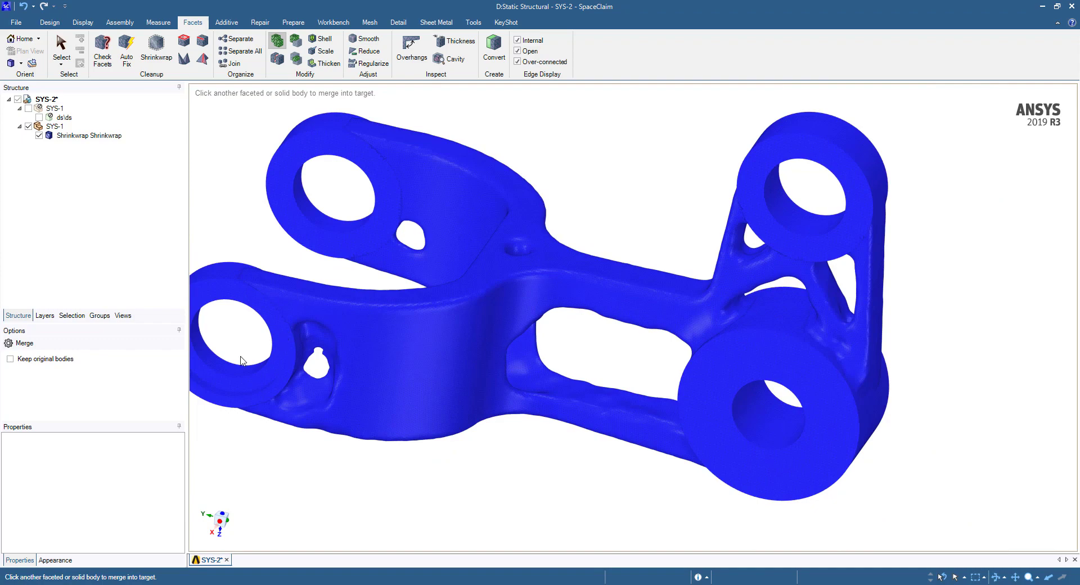
pyautogui.scroll(6, 242, 360)
pyautogui.scroll(-2, 345, 366)
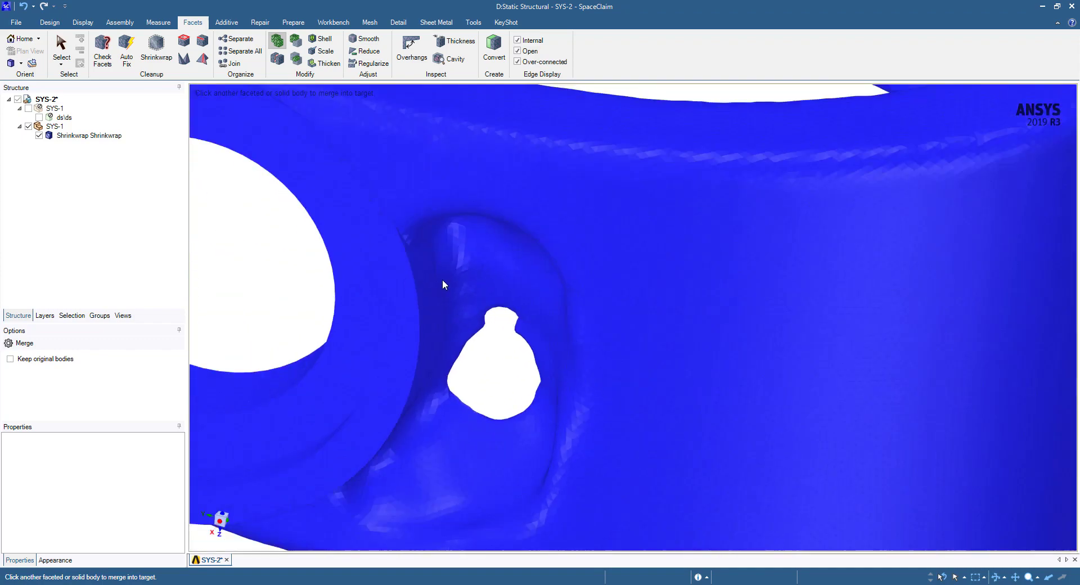
pyautogui.scroll(3, 416, 332)
pyautogui.scroll(-8, 394, 346)
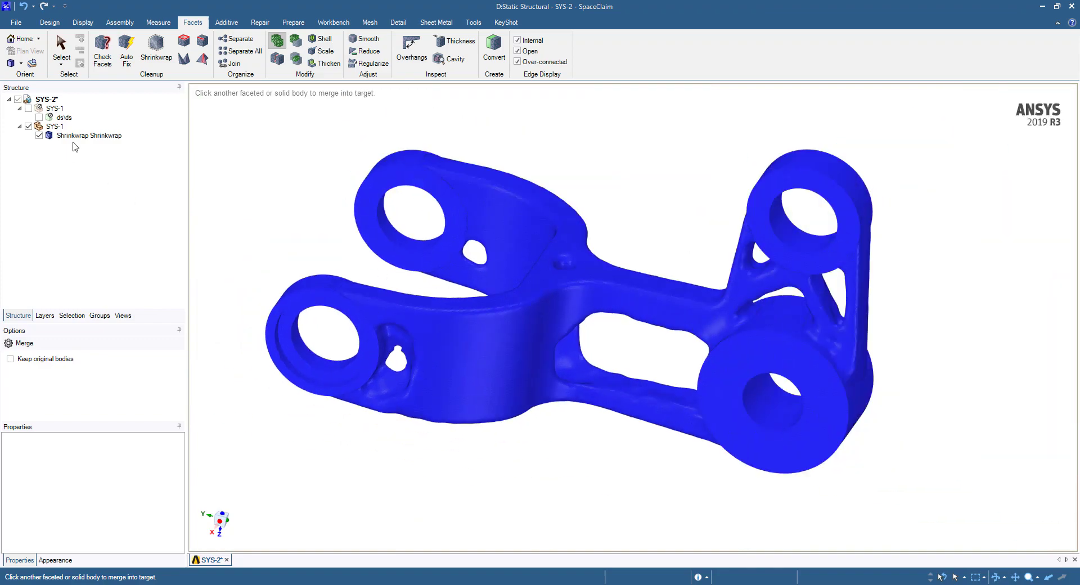
pyautogui.click(76, 138)
# Apply Facets Reduce to Shrinkwrap at 100% triangle reduction and 0.5 mm maximum deviation.
pyautogui.click(369, 51)
pyautogui.click(84, 135)
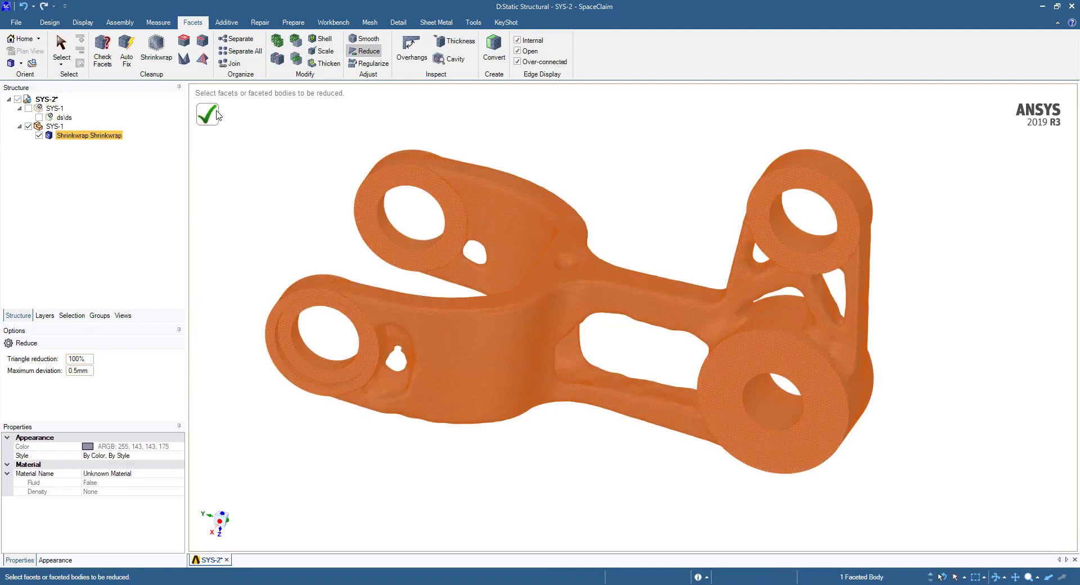
pyautogui.click(217, 115)
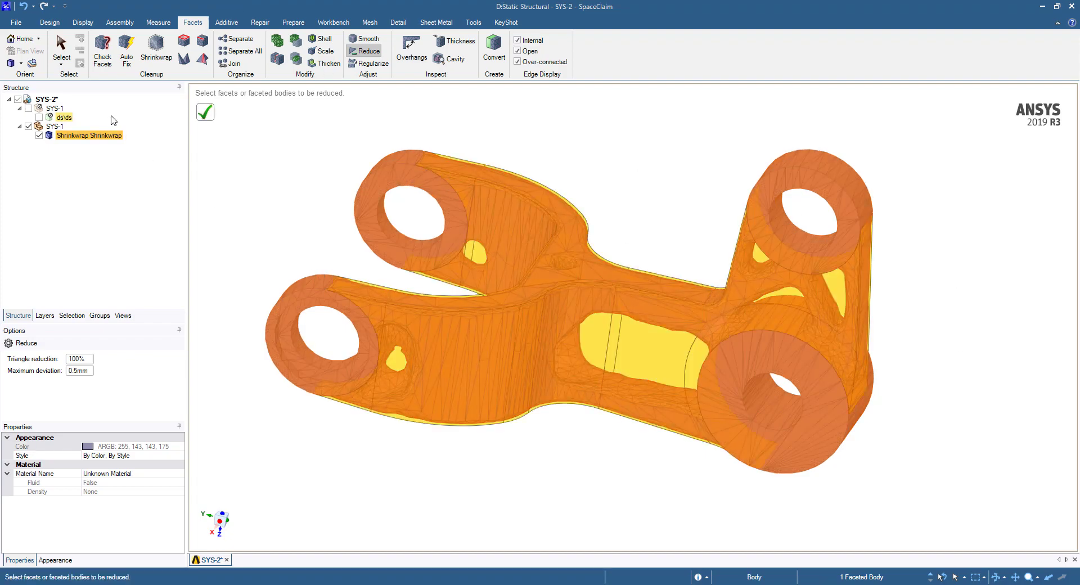
# Convert Shrinkwrap to a solid without merging faces, then update the D4 Model into Mechanical.
pyautogui.press('Escape')
pyautogui.rightClick(94, 138)
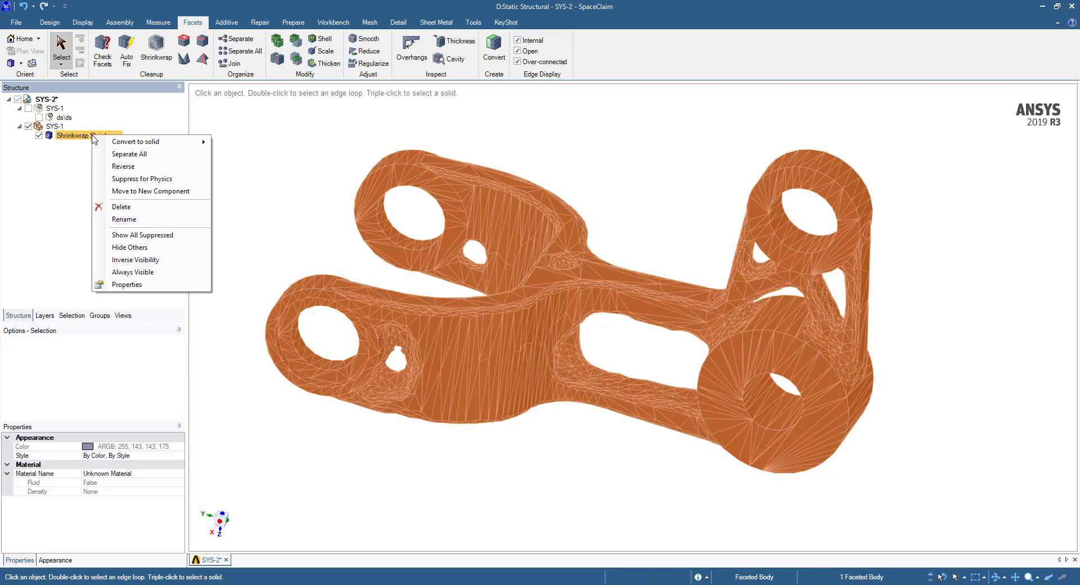
pyautogui.moveTo(169, 142)
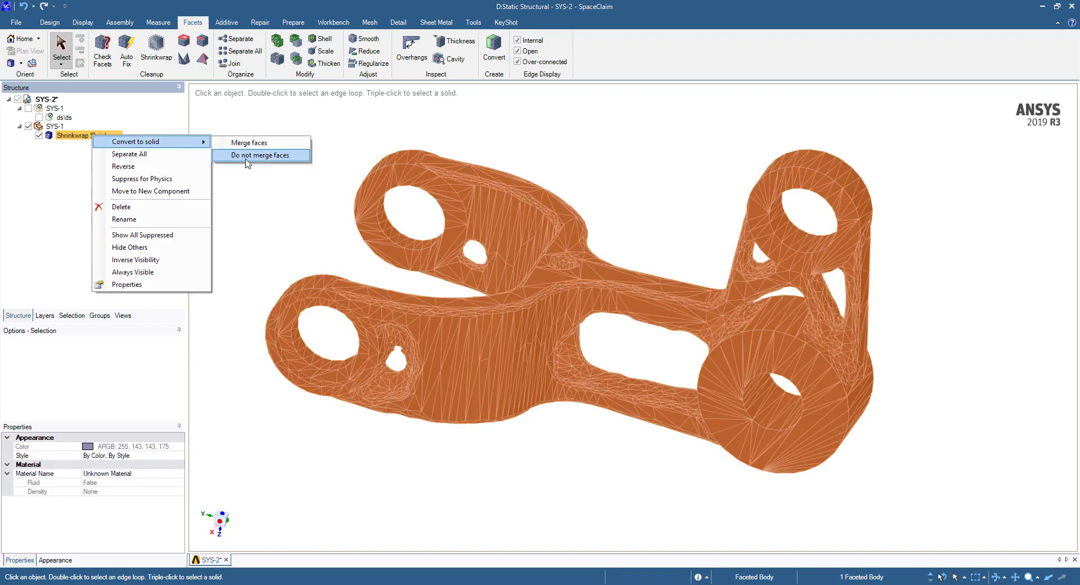
pyautogui.click(247, 155)
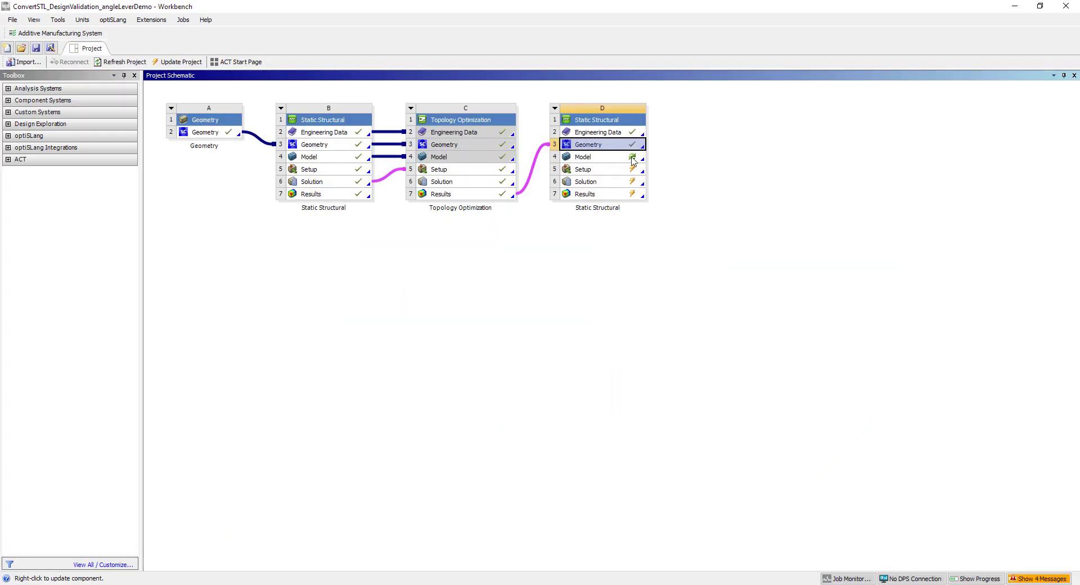
pyautogui.rightClick(620, 159)
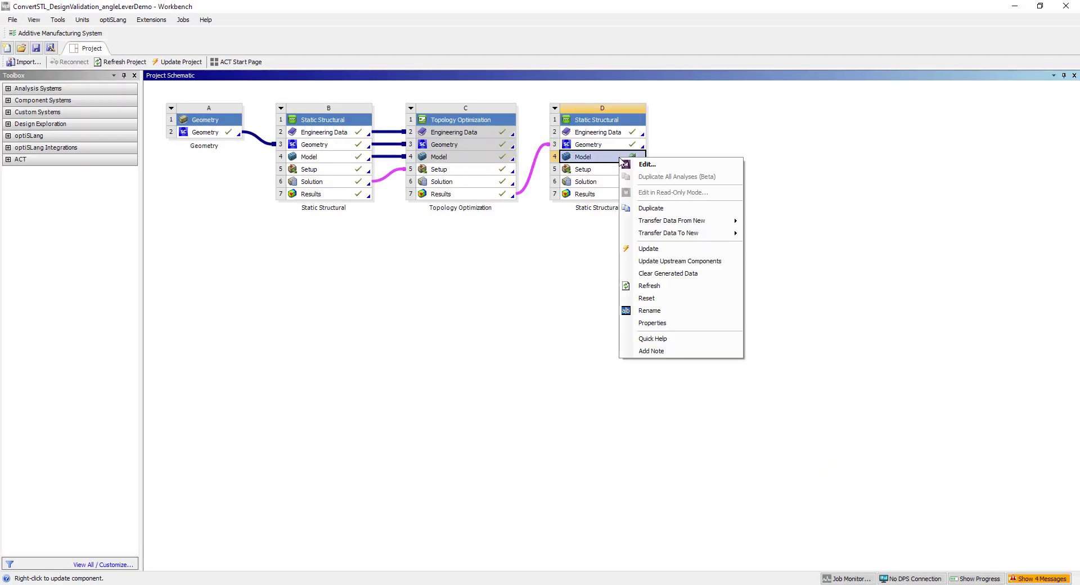
pyautogui.click(637, 253)
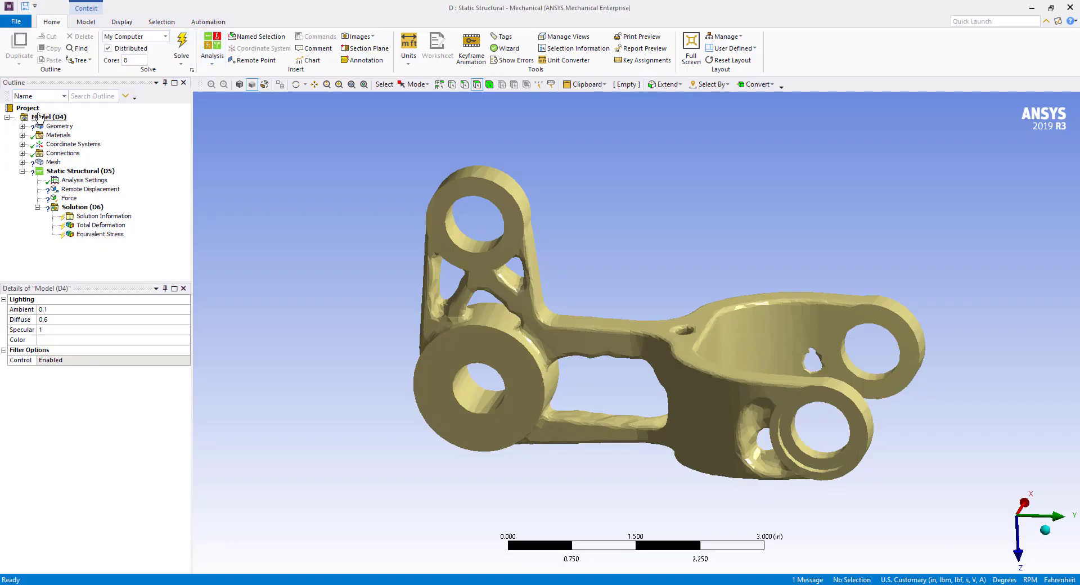
# Assign Structural Steel as the material of the SYS-1\Solid body.
pyautogui.click(22, 125)
pyautogui.click(77, 135)
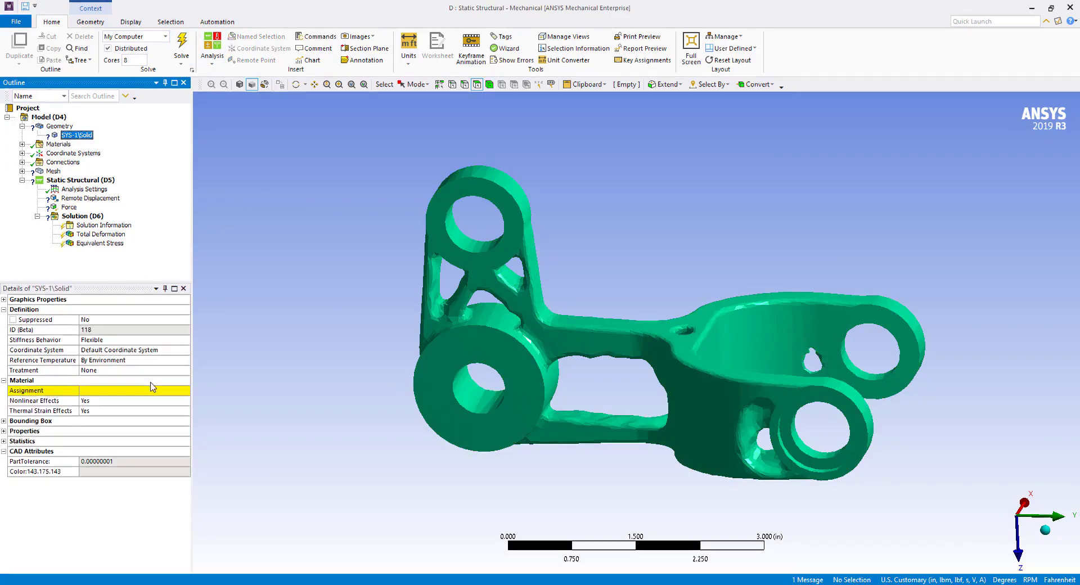
pyautogui.click(179, 390)
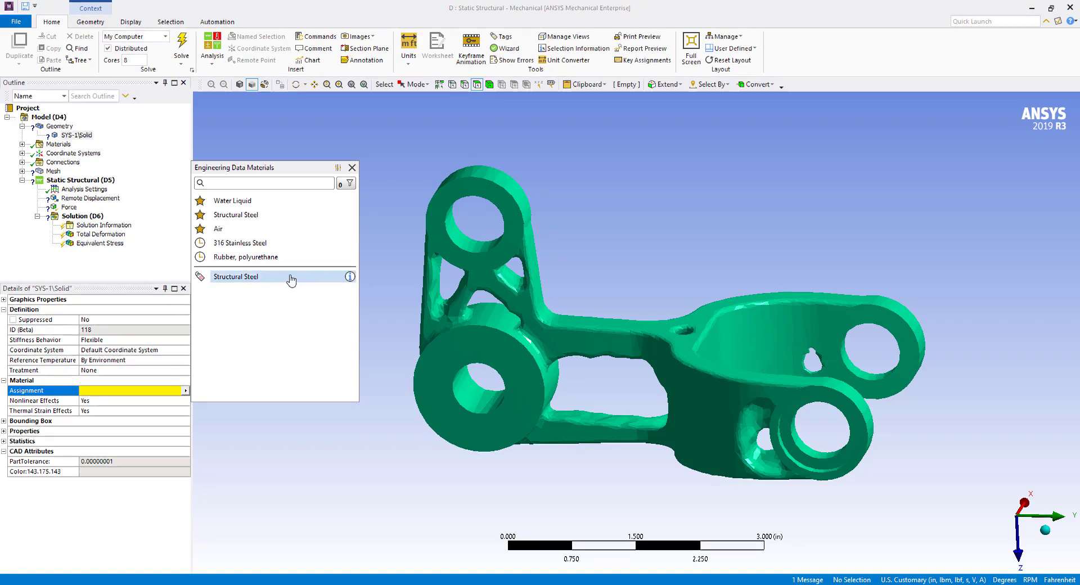
pyautogui.click(289, 280)
pyautogui.click(23, 126)
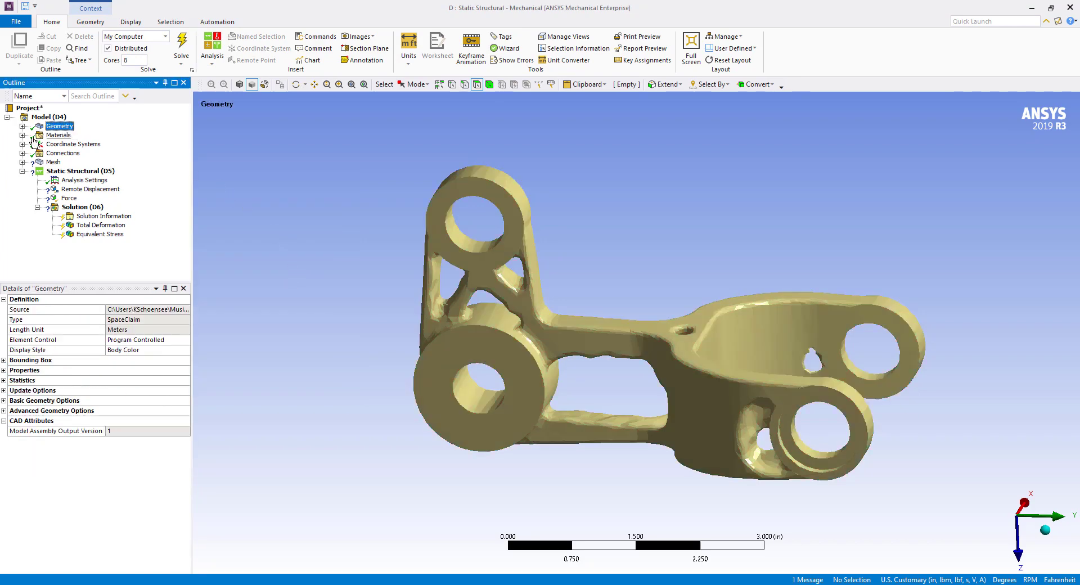
# Delete the Body Sizing control from the Mesh branch.
pyautogui.click(23, 162)
pyautogui.click(73, 171)
pyautogui.rightClick(71, 171)
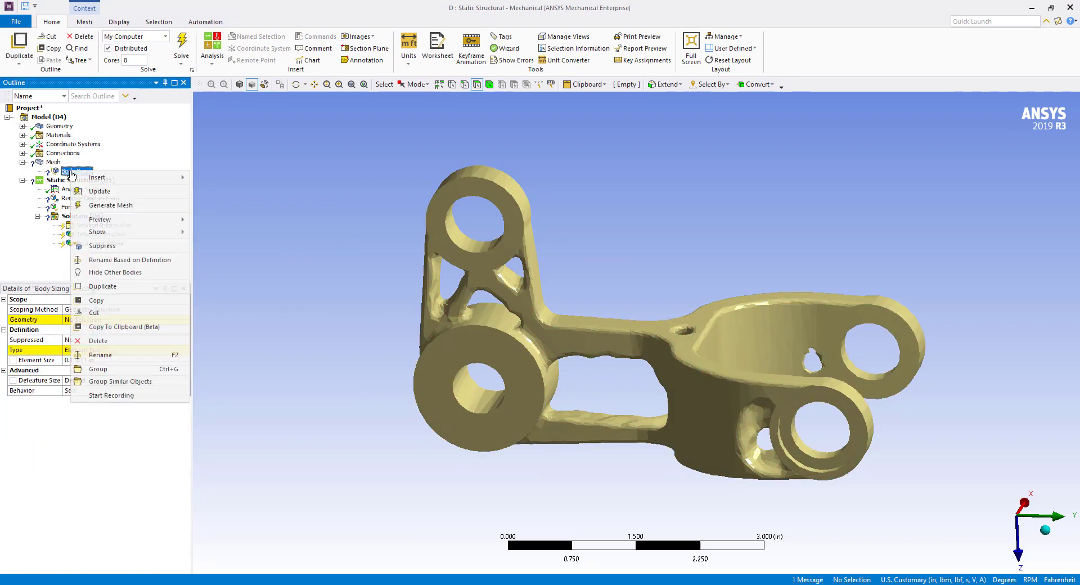
pyautogui.click(97, 341)
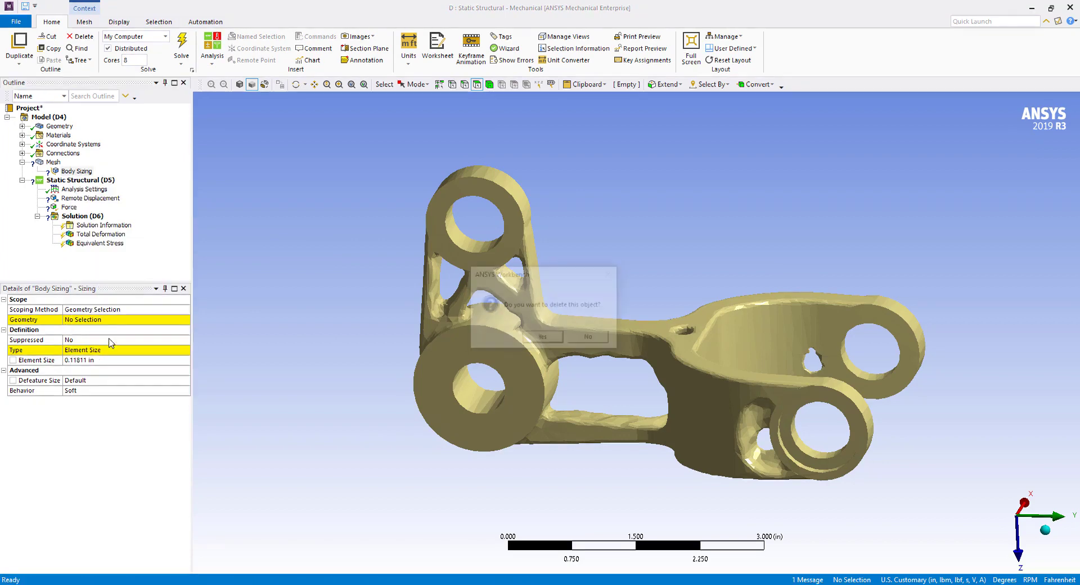
pyautogui.click(542, 337)
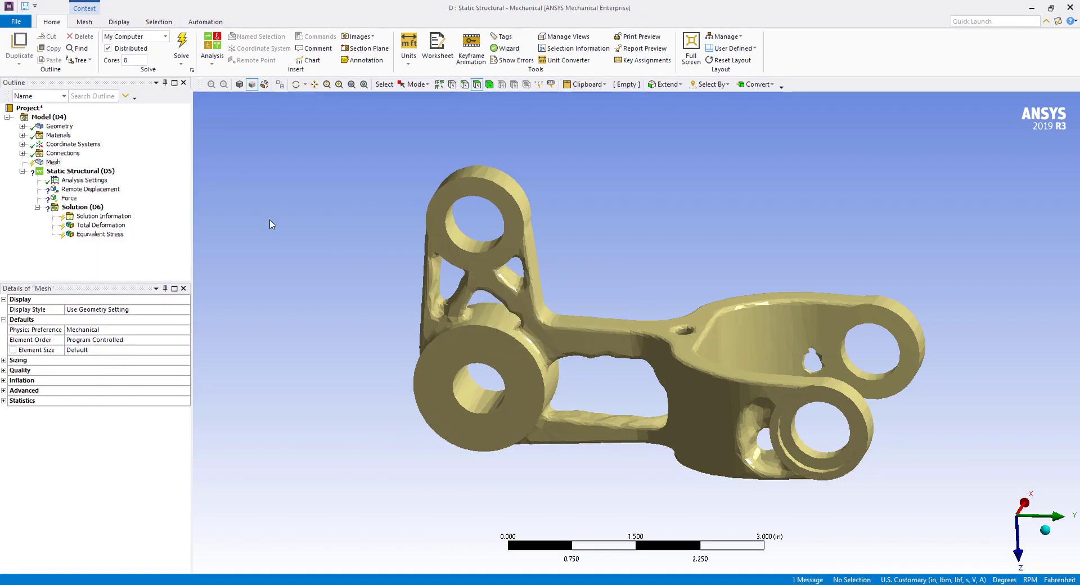
# Add a Tetrahedrons Patch Independent method control scoped to the lever body.
pyautogui.rightClick(50, 164)
pyautogui.moveTo(79, 169)
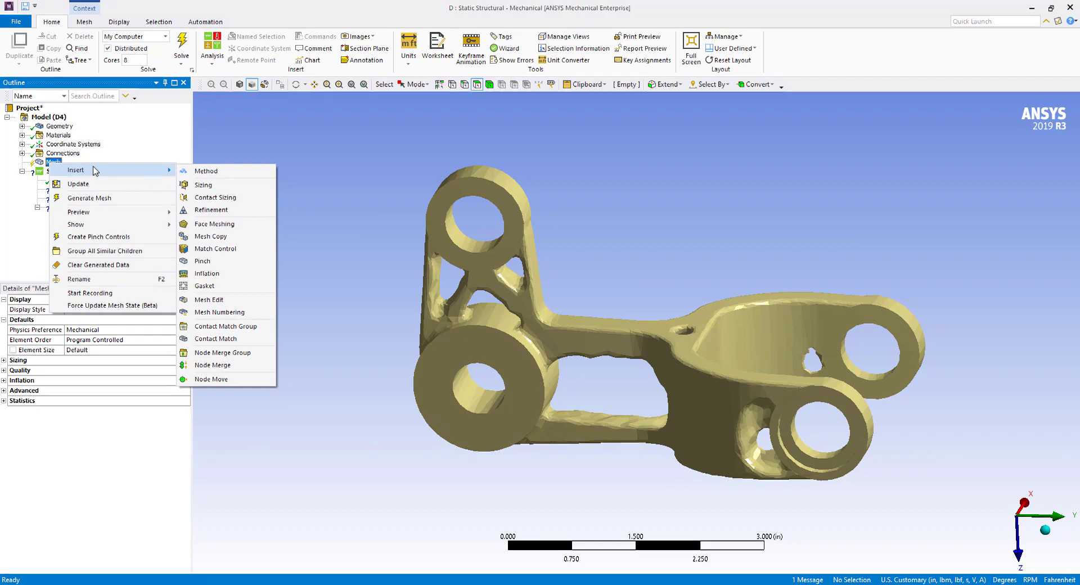
pyautogui.click(228, 176)
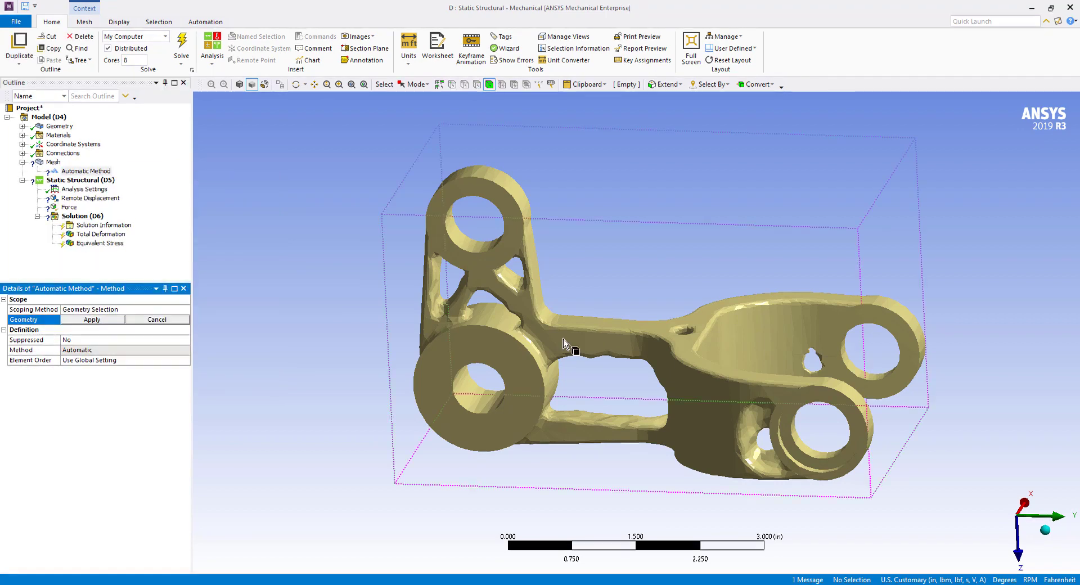
pyautogui.click(523, 340)
pyautogui.click(91, 319)
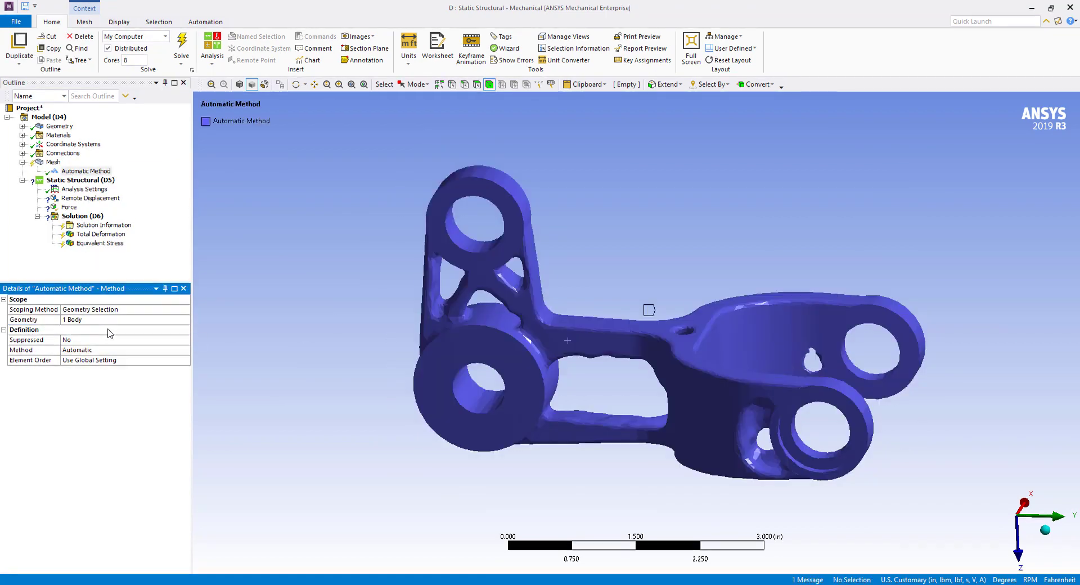
pyautogui.click(140, 350)
pyautogui.click(147, 350)
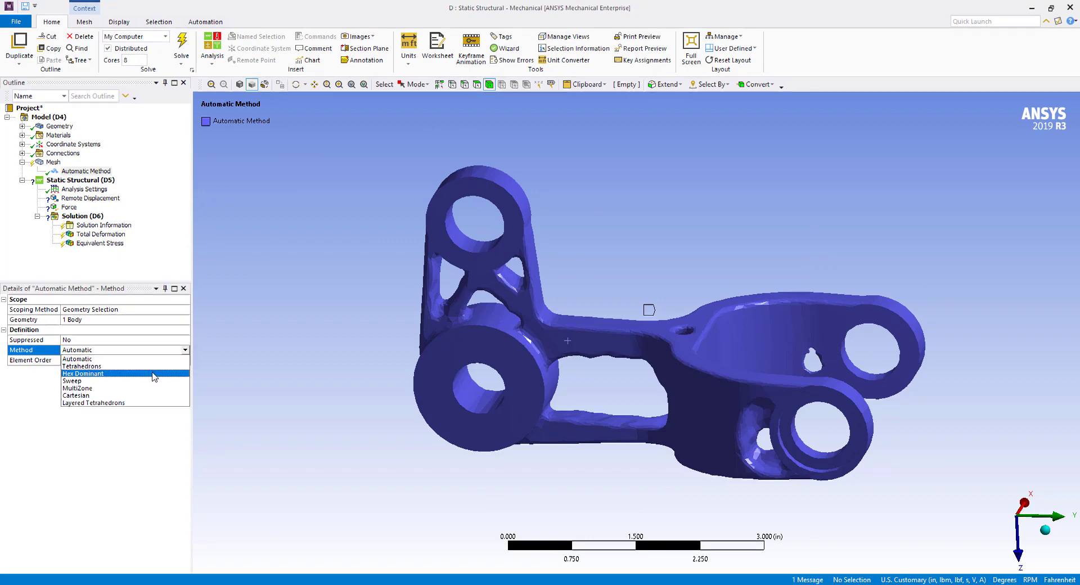
pyautogui.click(153, 368)
pyautogui.click(149, 360)
pyautogui.click(150, 360)
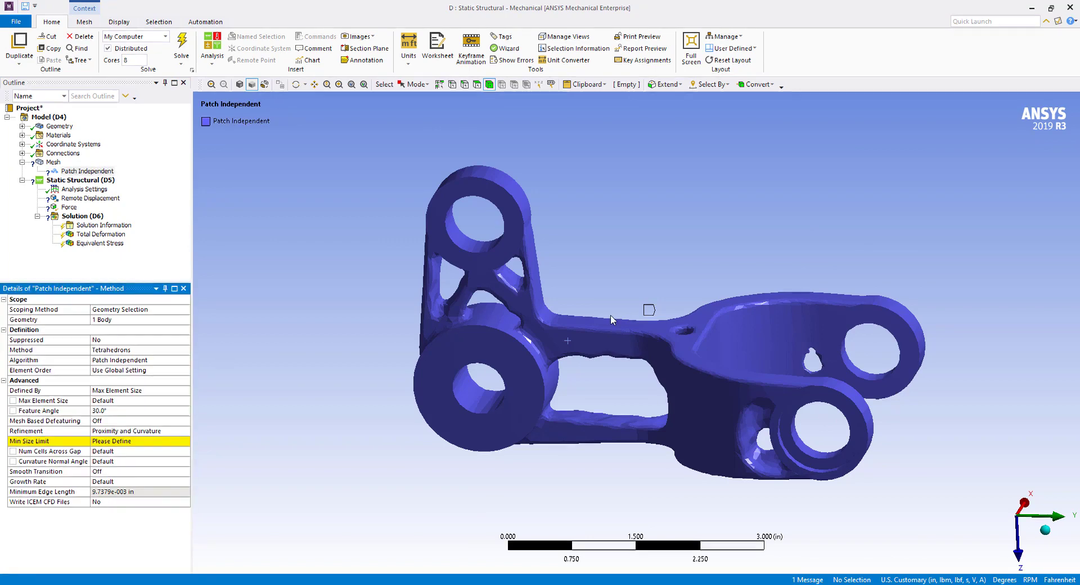
pyautogui.scroll(3, 417, 385)
pyautogui.scroll(3, 561, 325)
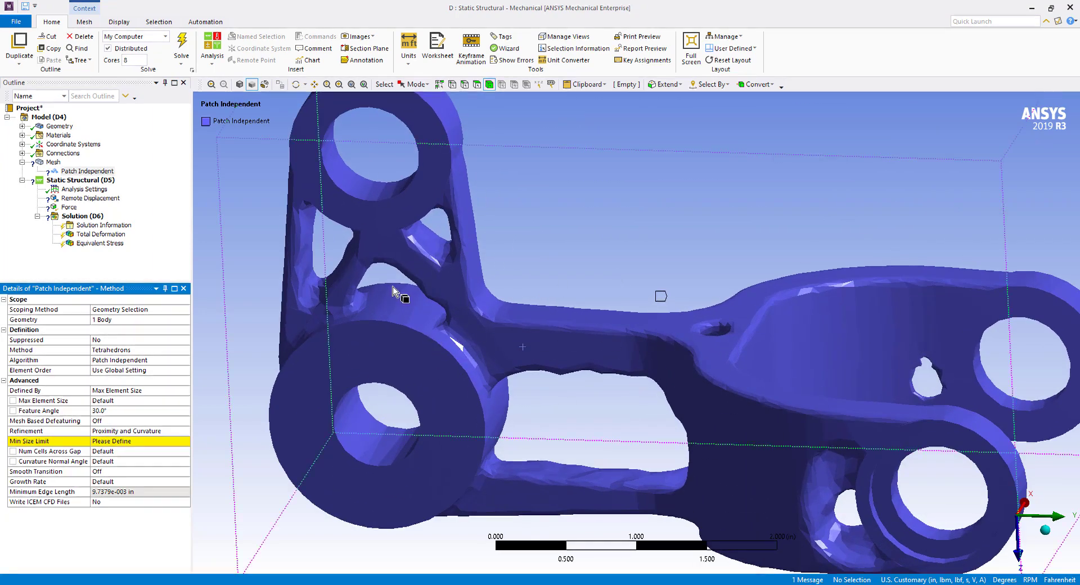
# Set the method's Min Size Limit to 0.05 in and Max Element Size to 0.5 in.
pyautogui.click(117, 442)
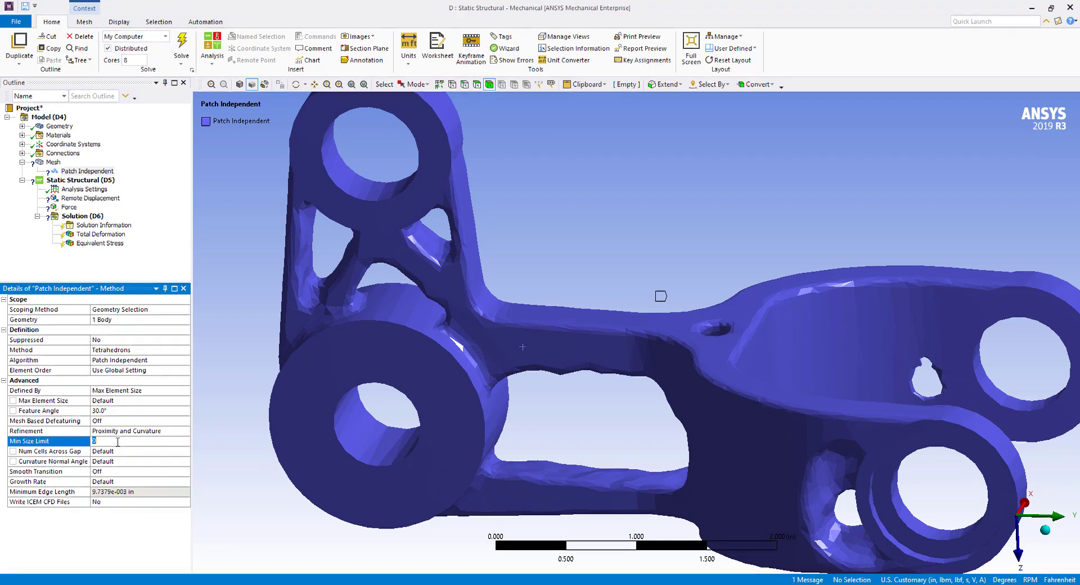
pyautogui.write('.05')
pyautogui.press('Return')
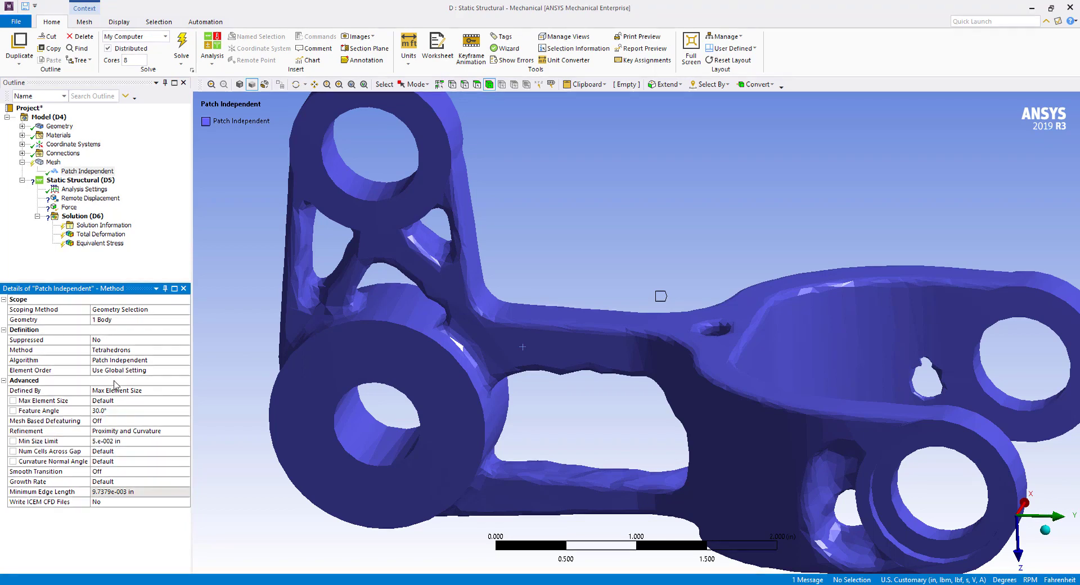
pyautogui.click(136, 400)
pyautogui.write('.5')
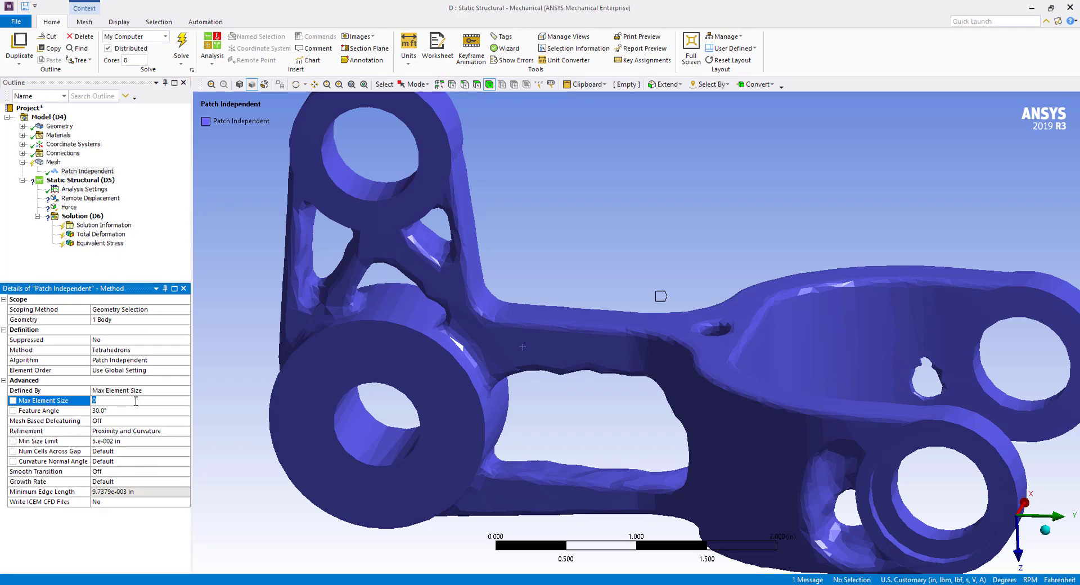
pyautogui.press('Return')
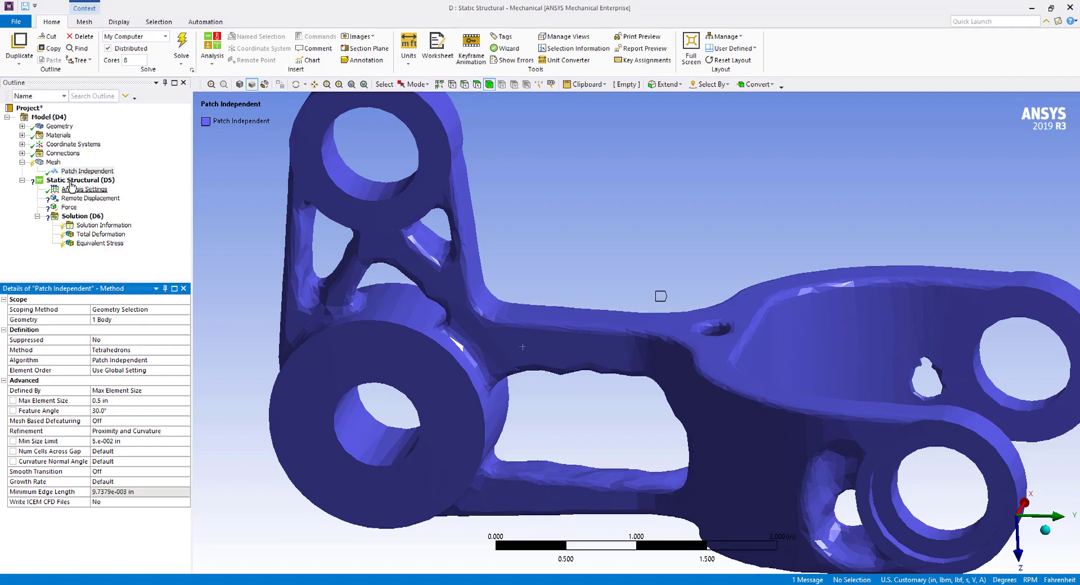
# Generate the mesh on the lever and rotate it to inspect the elements.
pyautogui.rightClick(54, 162)
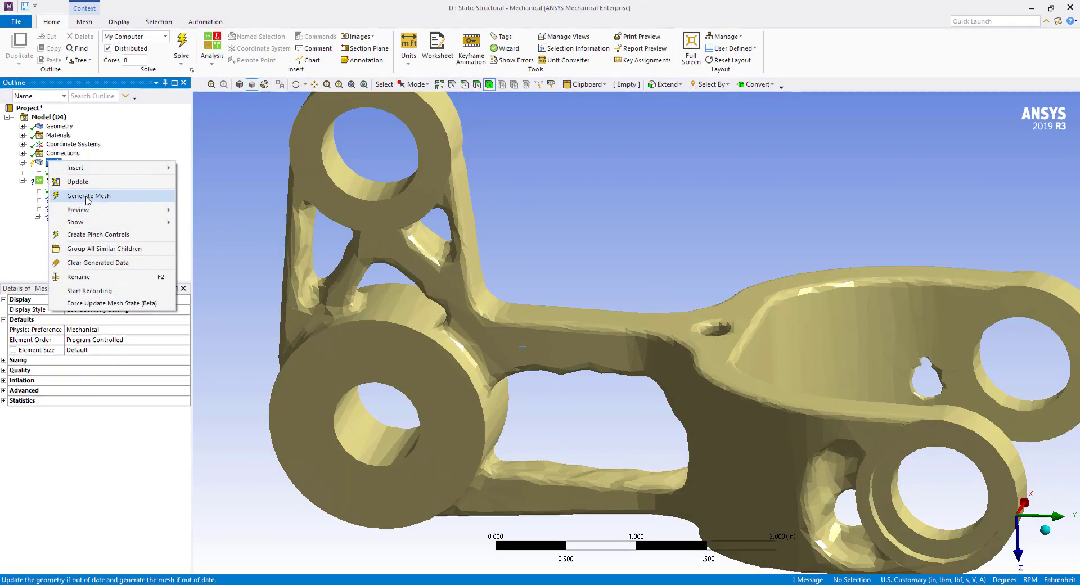
pyautogui.click(89, 196)
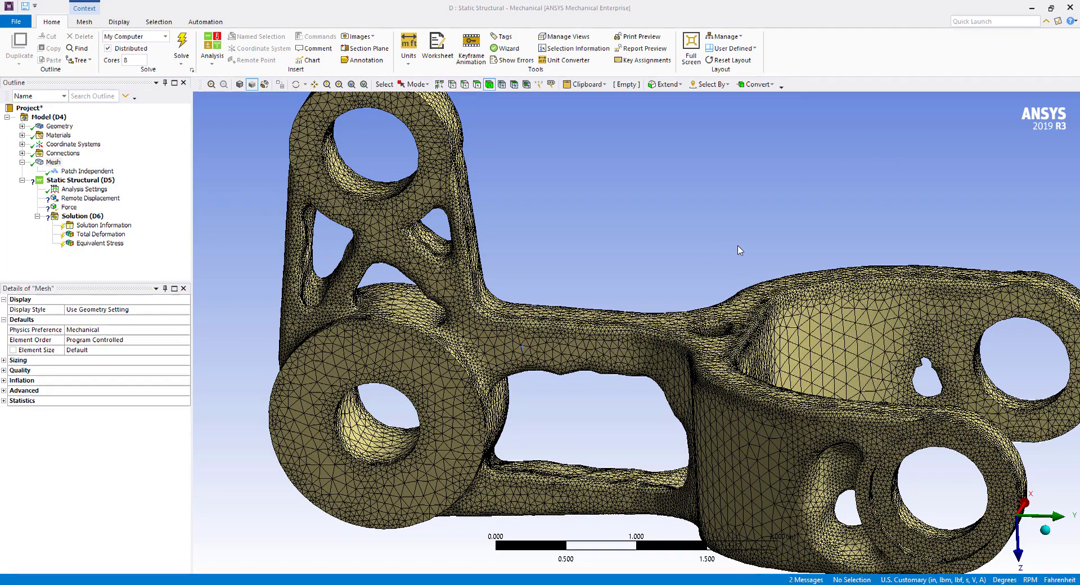
pyautogui.moveTo(557, 183); pyautogui.dragTo(737, 297, button='middle')
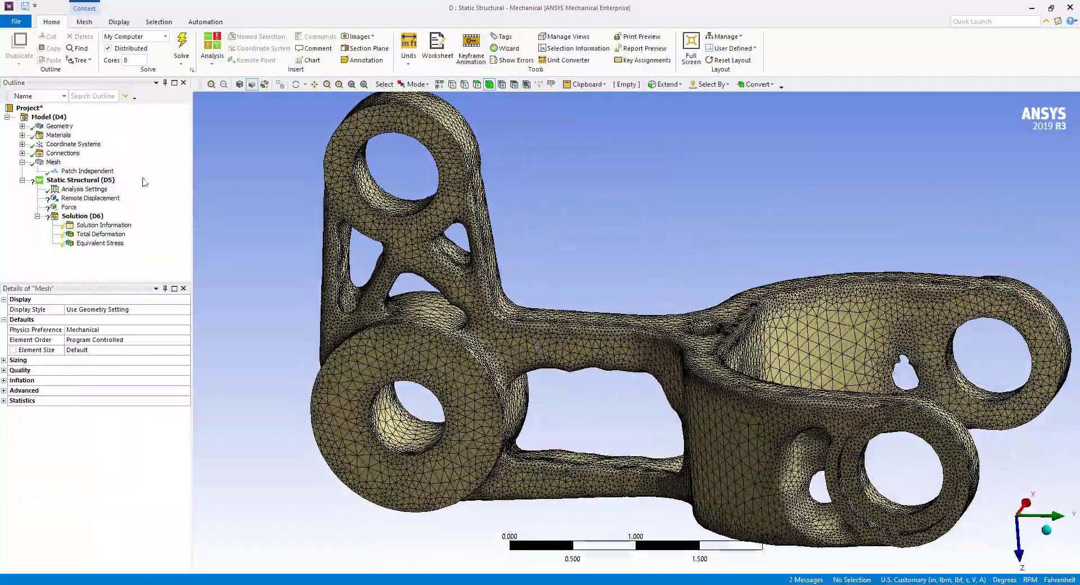
# Scope the Remote Displacement to the inner faces of the two right-hand holes.
pyautogui.click(69, 200)
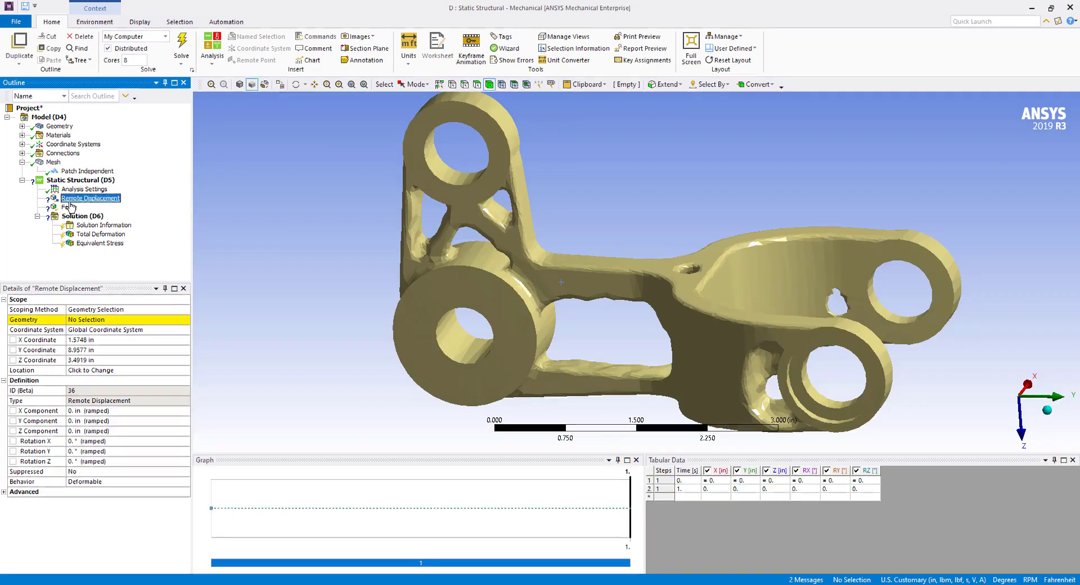
pyautogui.click(107, 322)
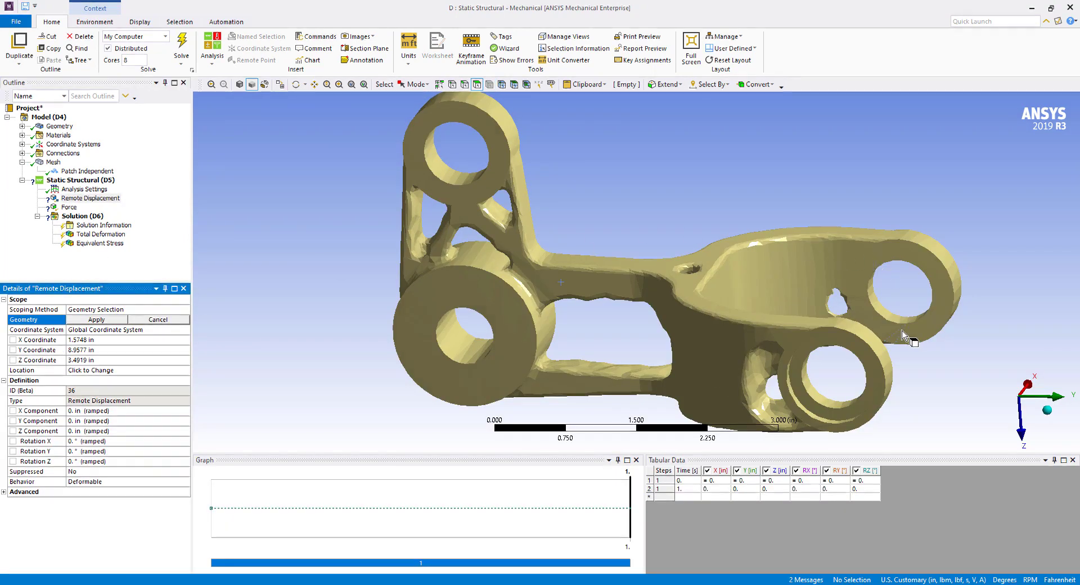
pyautogui.moveTo(900, 329); pyautogui.dragTo(879, 336, button='middle')
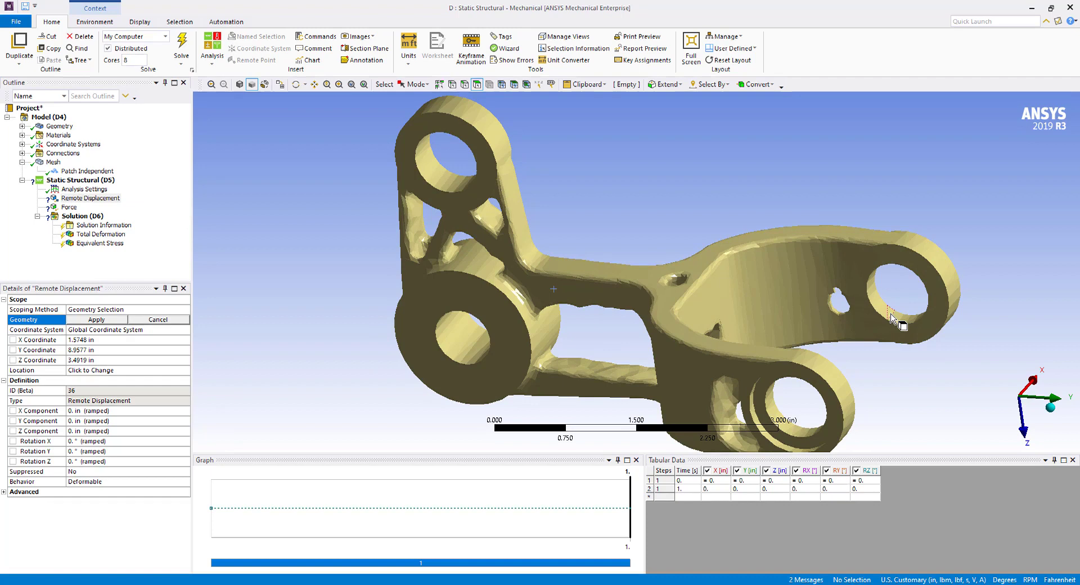
pyautogui.click(892, 318)
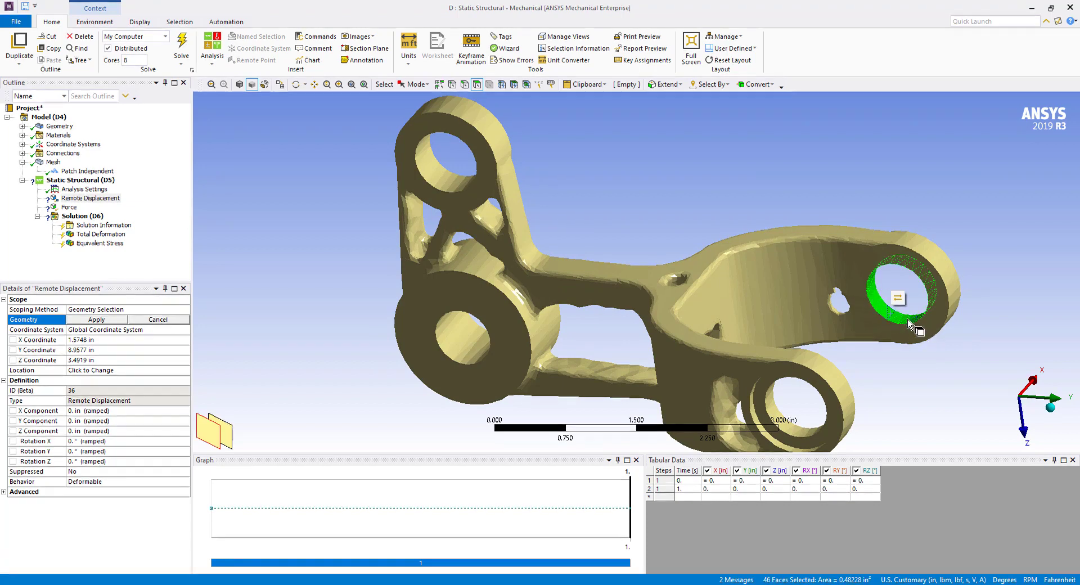
pyautogui.keyDown('ctrl'); pyautogui.click(771, 413); pyautogui.keyUp('ctrl')
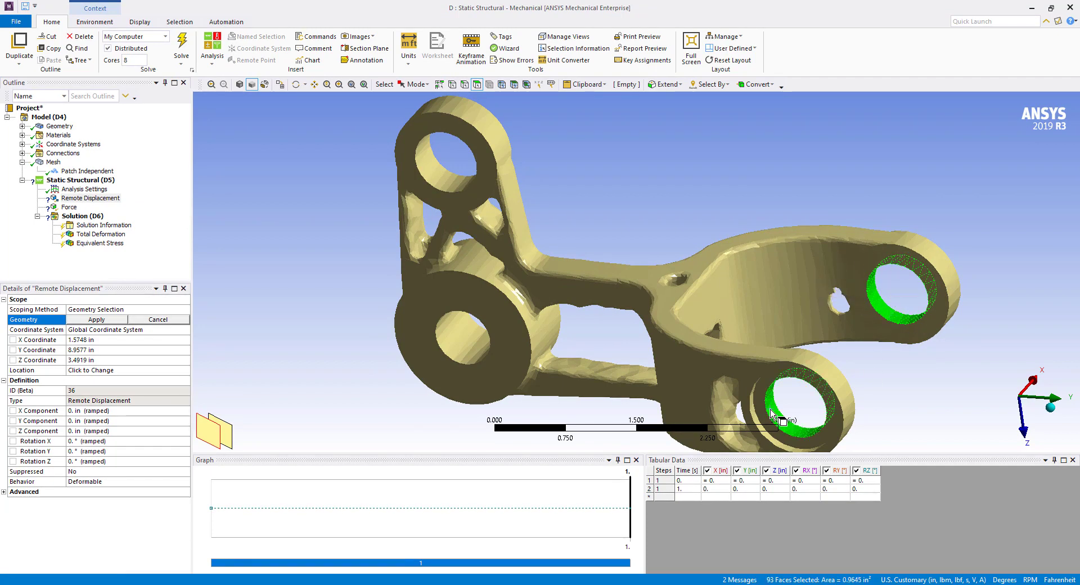
pyautogui.click(97, 320)
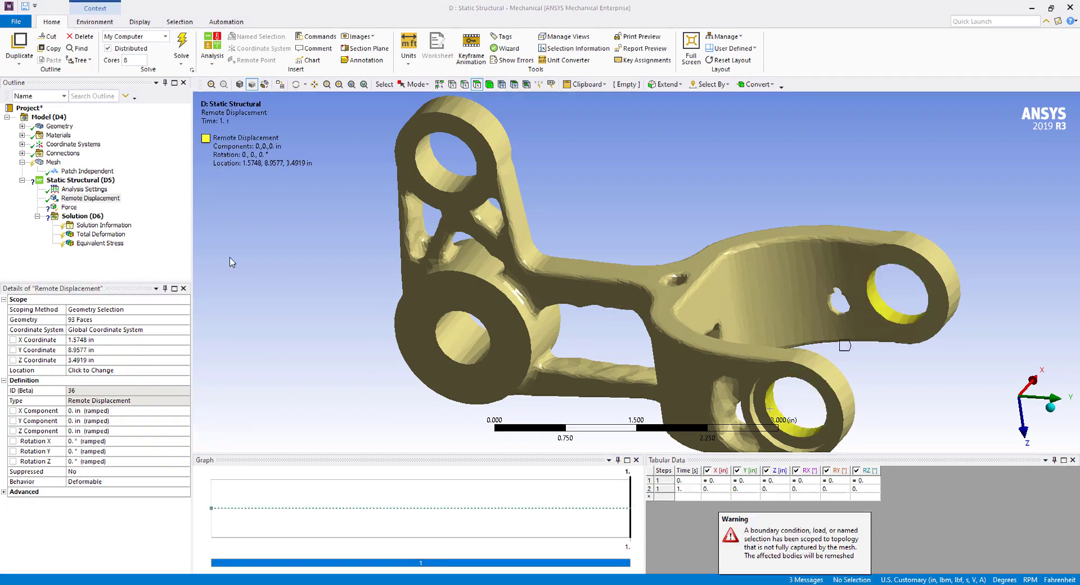
# Rescope the Force to the inner faces of the upper-left hole.
pyautogui.click(69, 207)
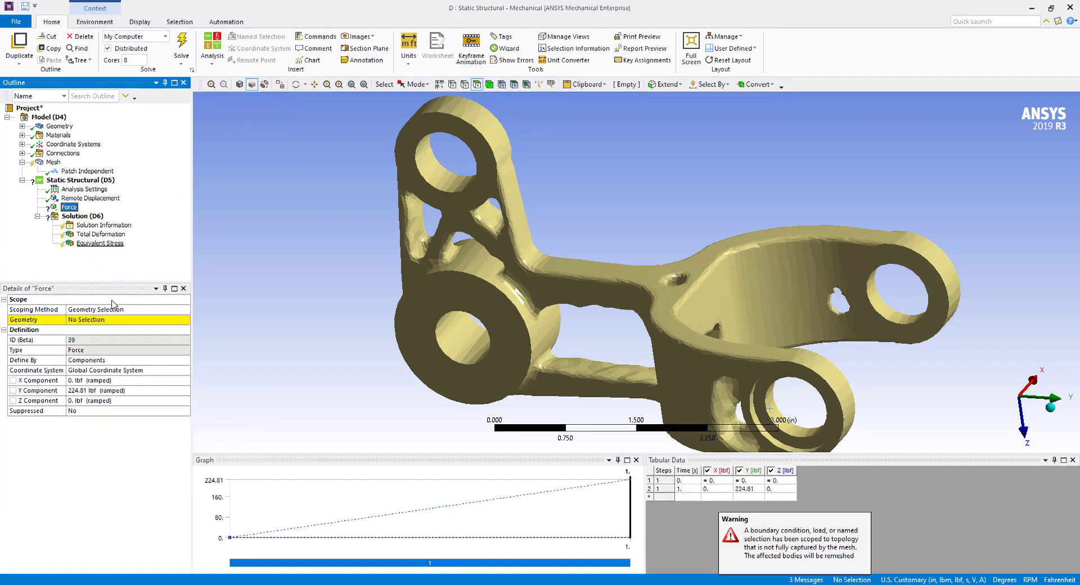
pyautogui.click(113, 319)
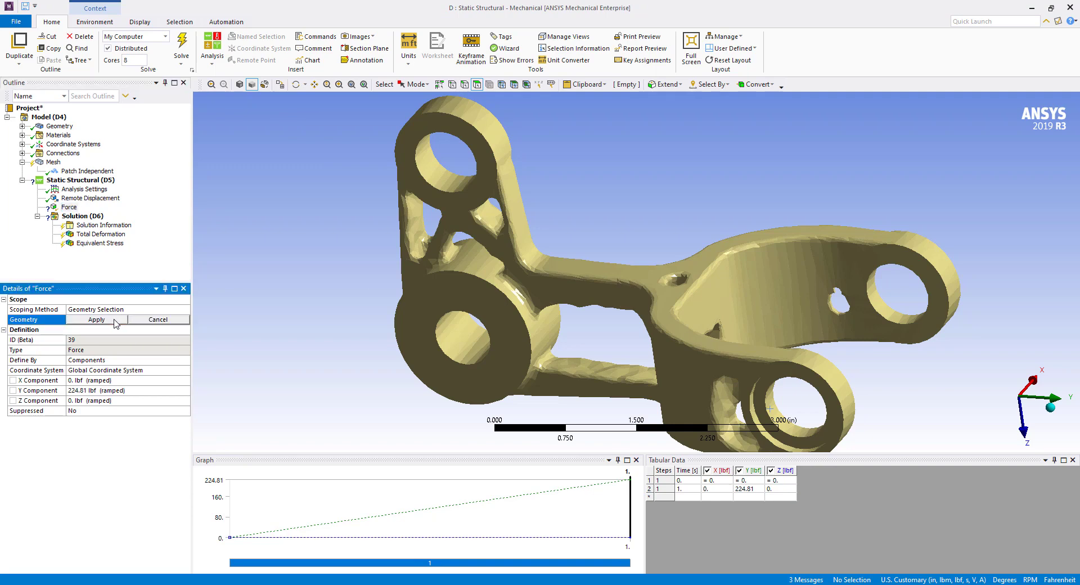
pyautogui.click(441, 182)
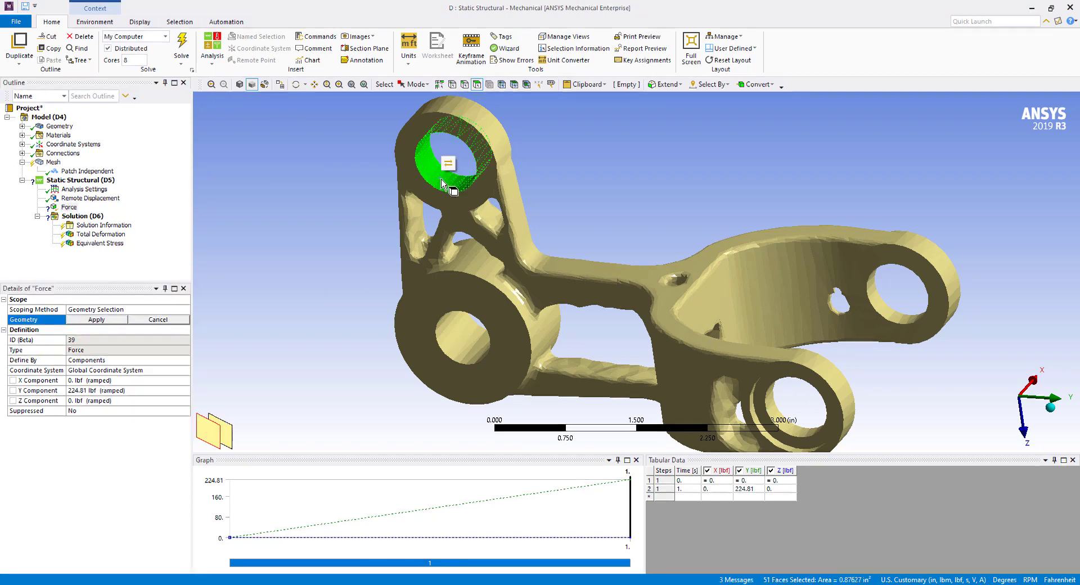
pyautogui.click(93, 320)
# Solve Solution (D6), then view total deformation (0.0078444 max) and equivalent stress (13101 psi peak).
pyautogui.rightClick(80, 217)
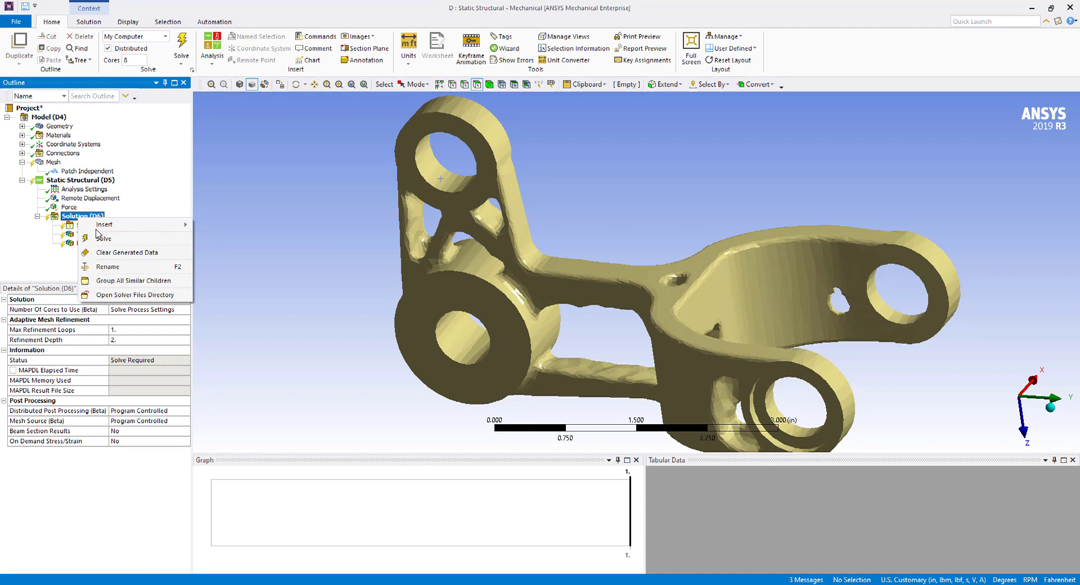
pyautogui.click(103, 239)
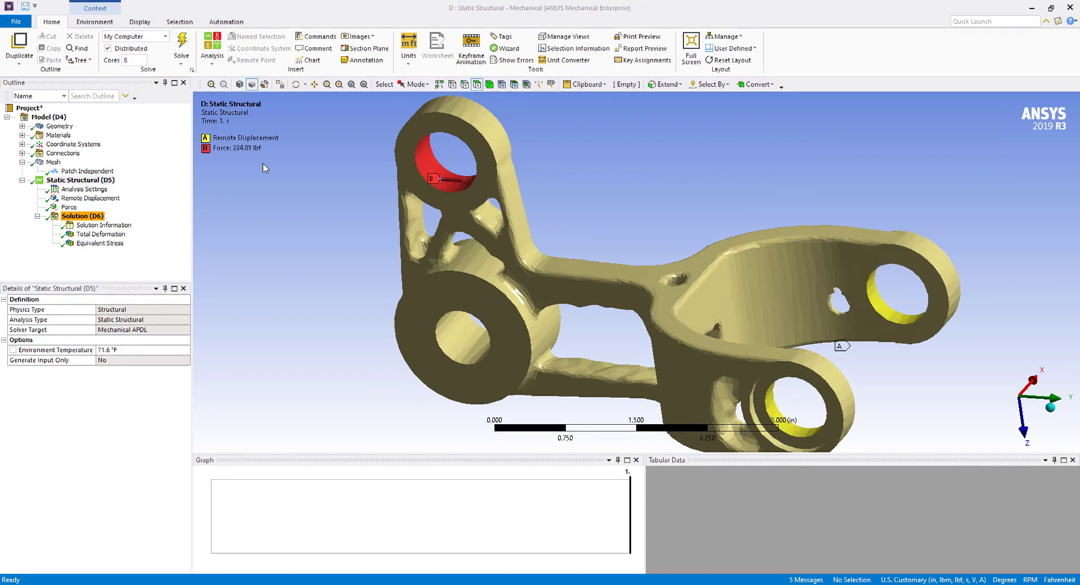
pyautogui.click(101, 234)
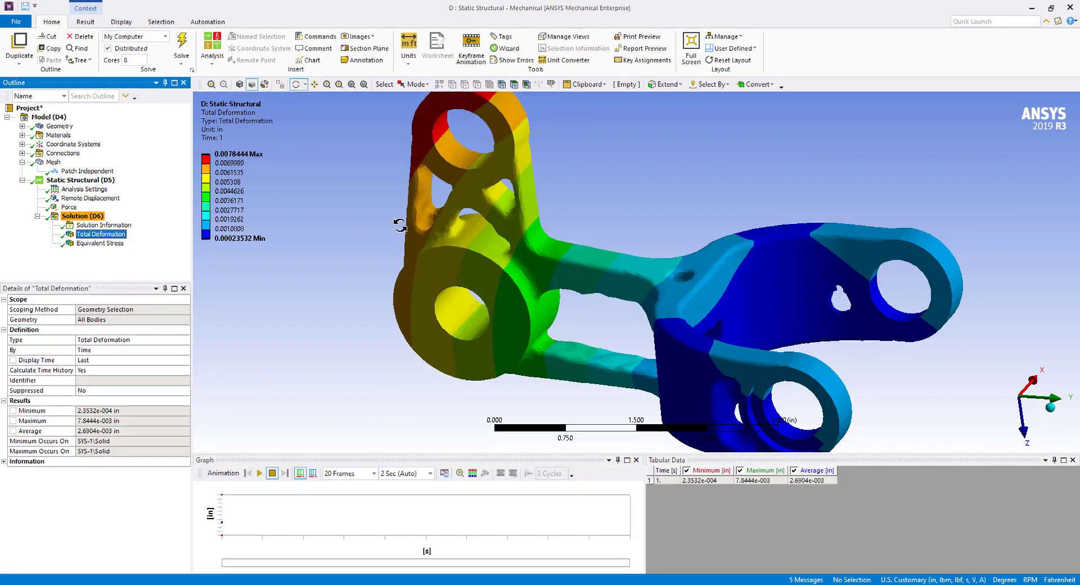
pyautogui.moveTo(367, 228); pyautogui.dragTo(400, 225, button='middle')
pyautogui.click(96, 244)
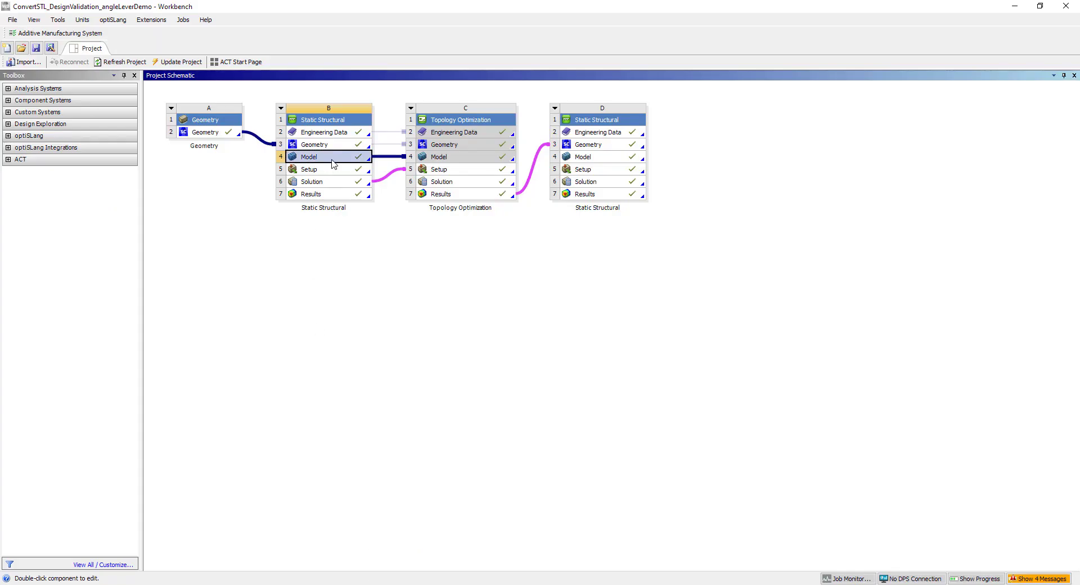
# View the original lever's 9949.3 psi stress, then return to the optimized lever's 13101 psi result from the side.
pyautogui.doubleClick(333, 161)
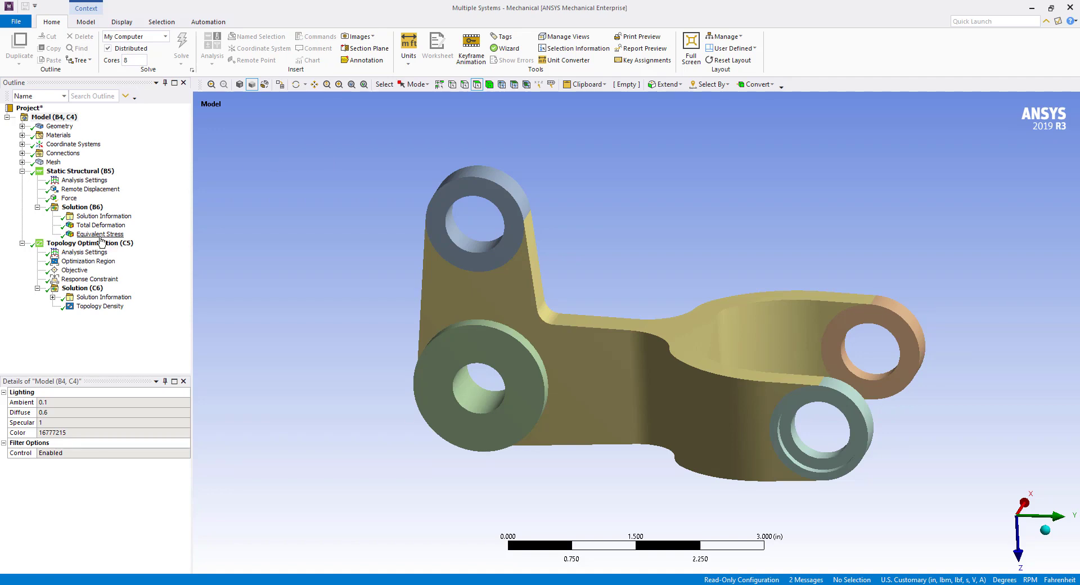
pyautogui.click(101, 234)
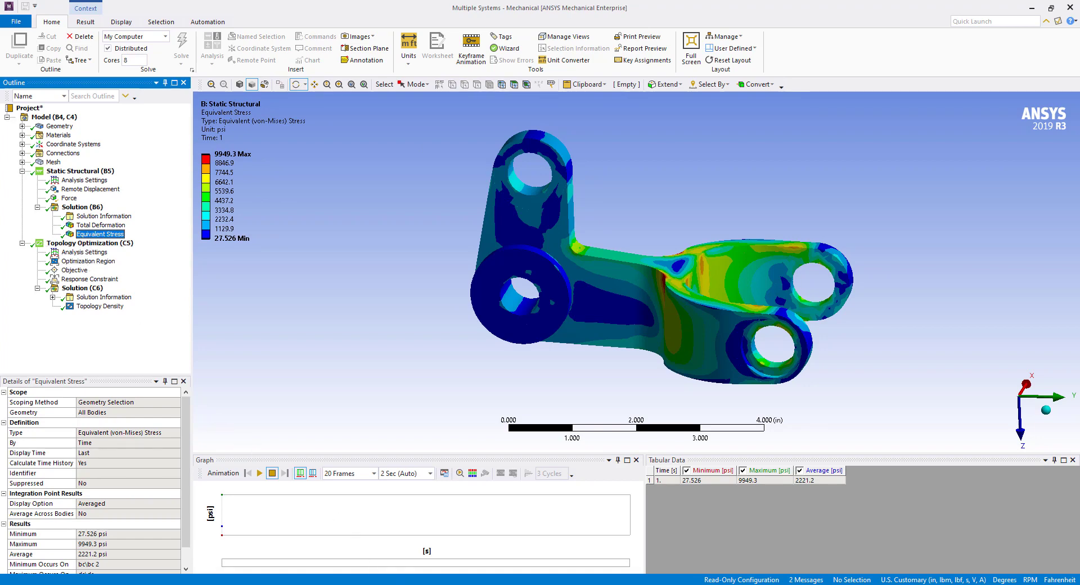
pyautogui.moveTo(427, 584)
pyautogui.click(454, 517)
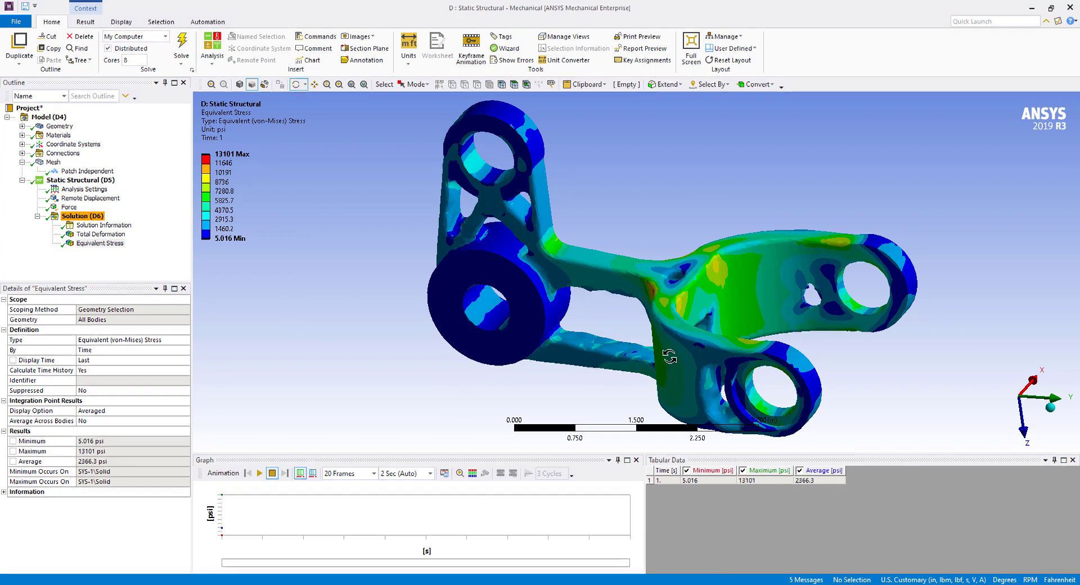
pyautogui.moveTo(607, 306); pyautogui.dragTo(691, 360)
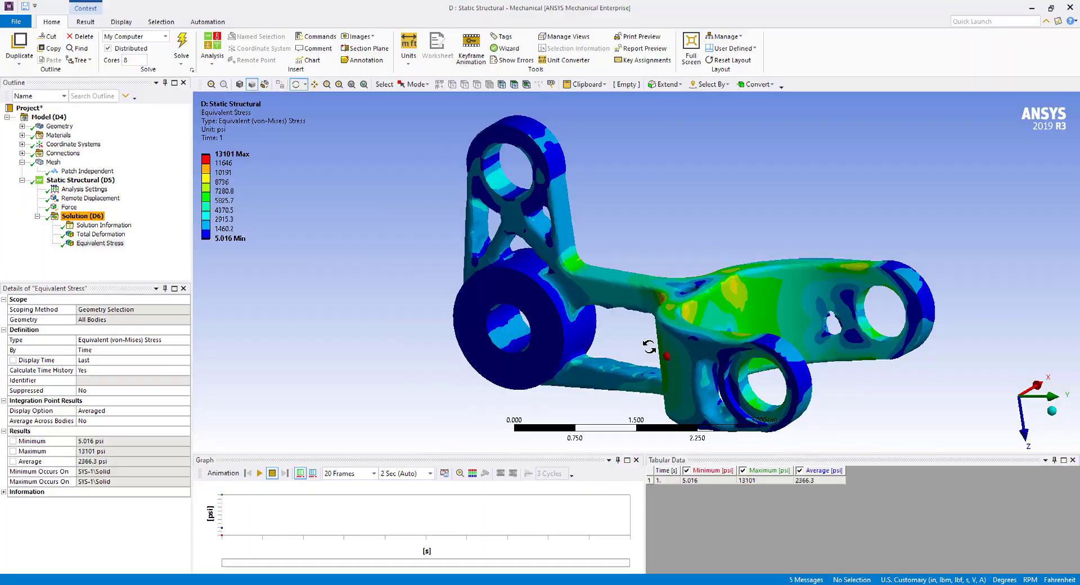